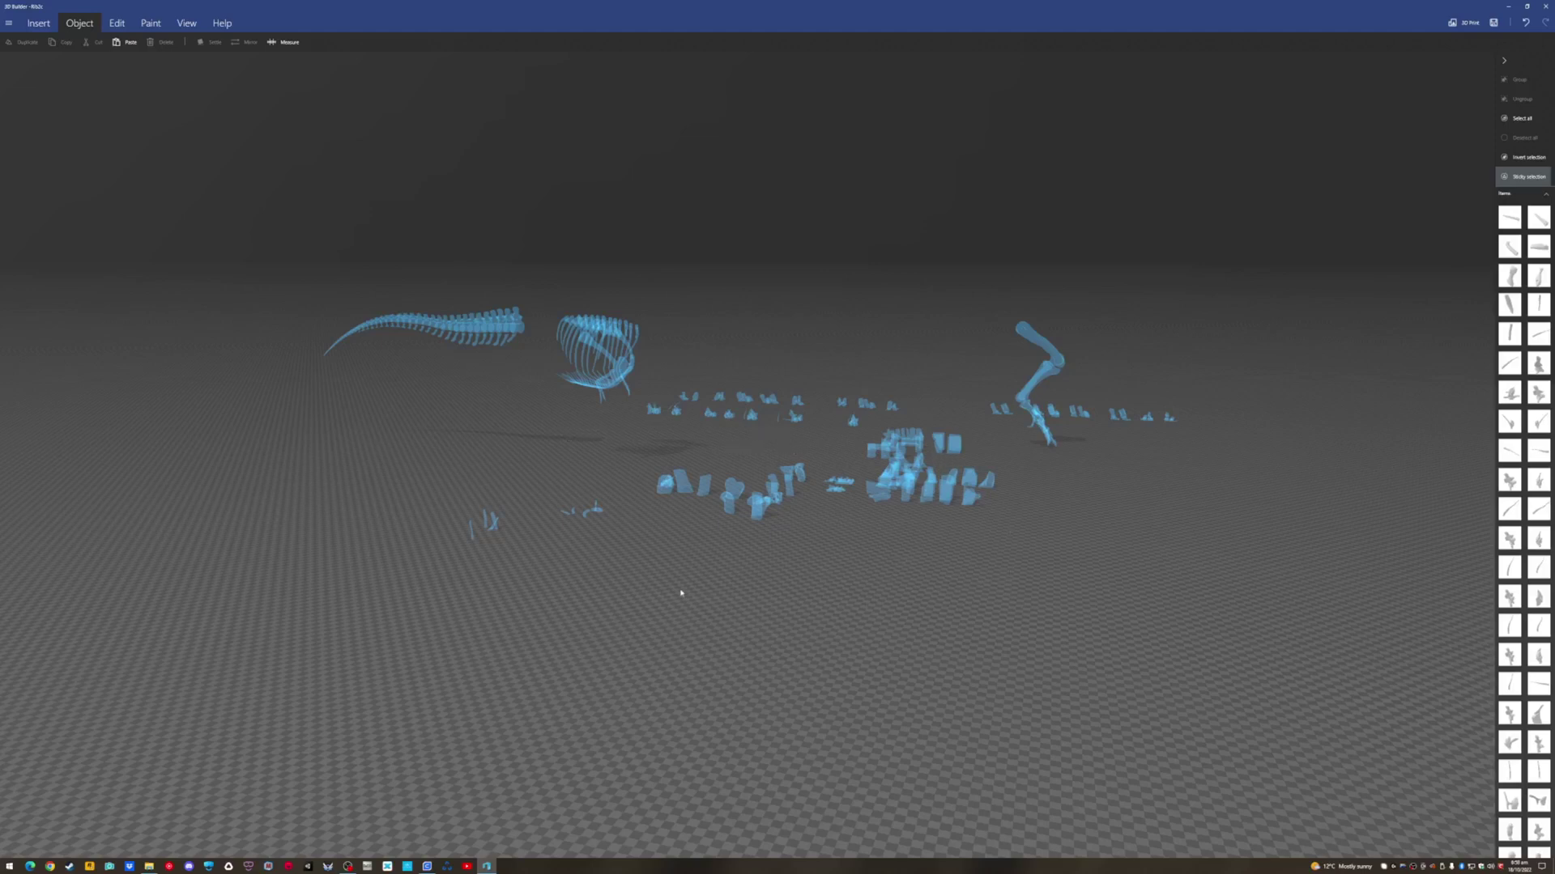
Orbit the view toward the ribcage and select a single rib bone
scroll(646, 585, up, 3)
scroll(797, 565, up, 5)
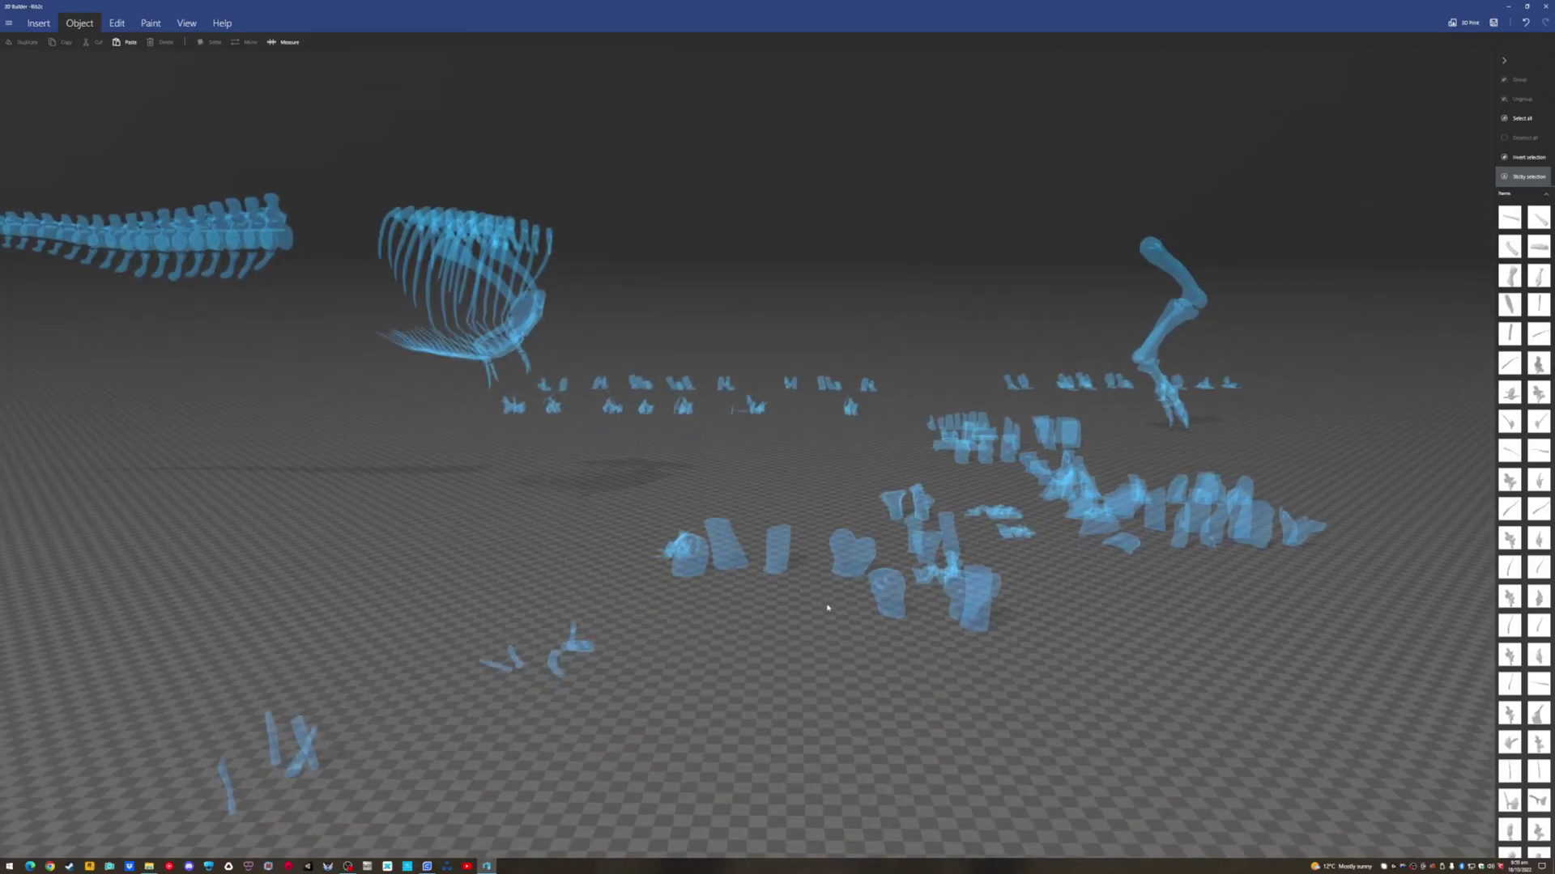
drag(828, 607, 844, 559)
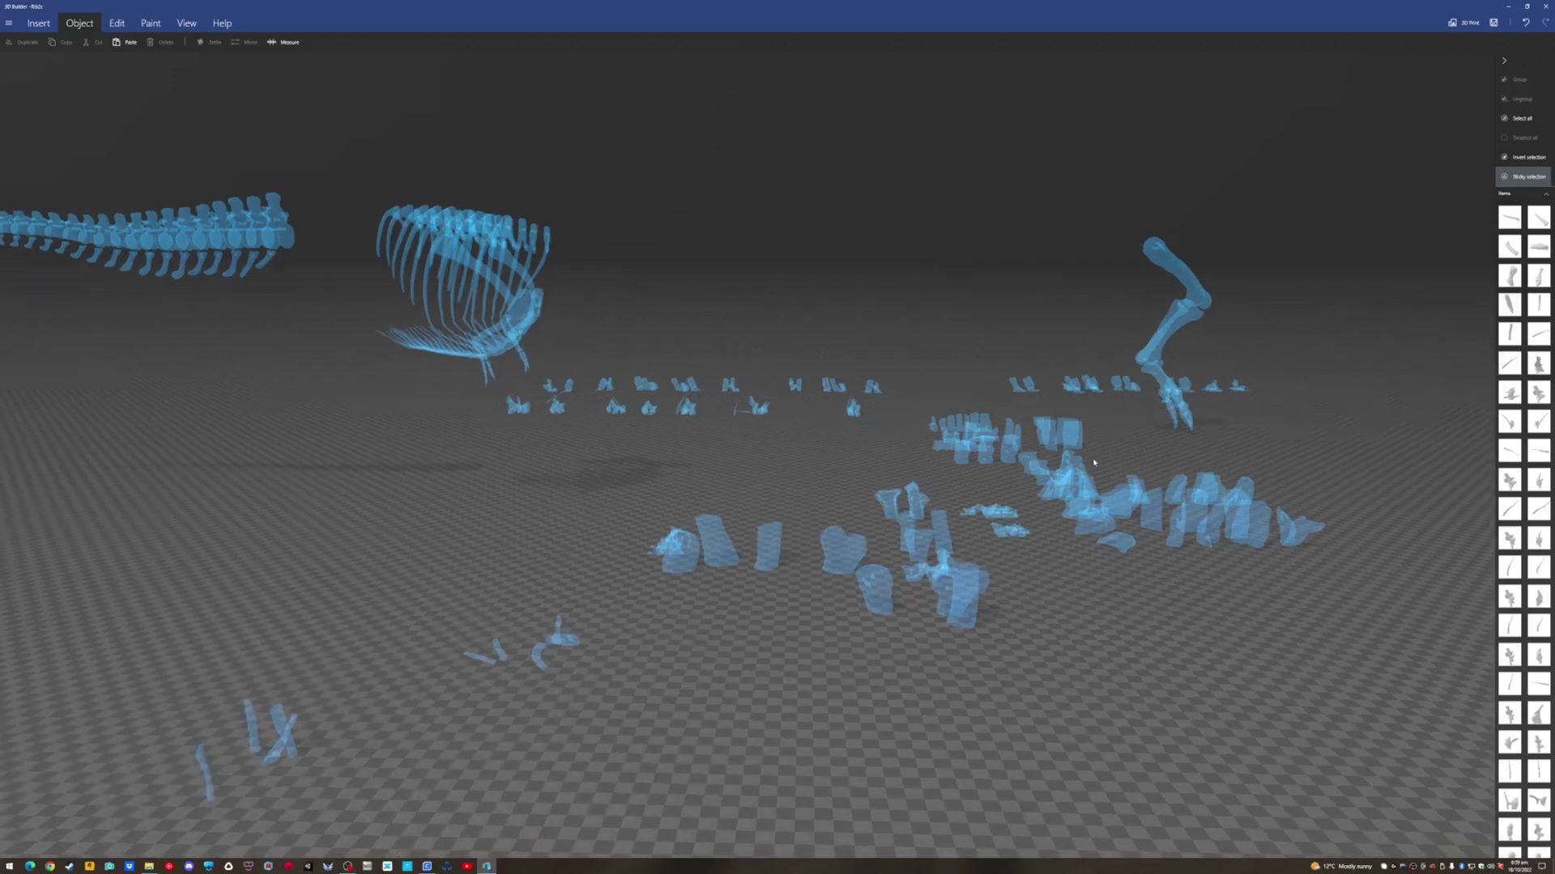
drag(1184, 454, 1111, 452)
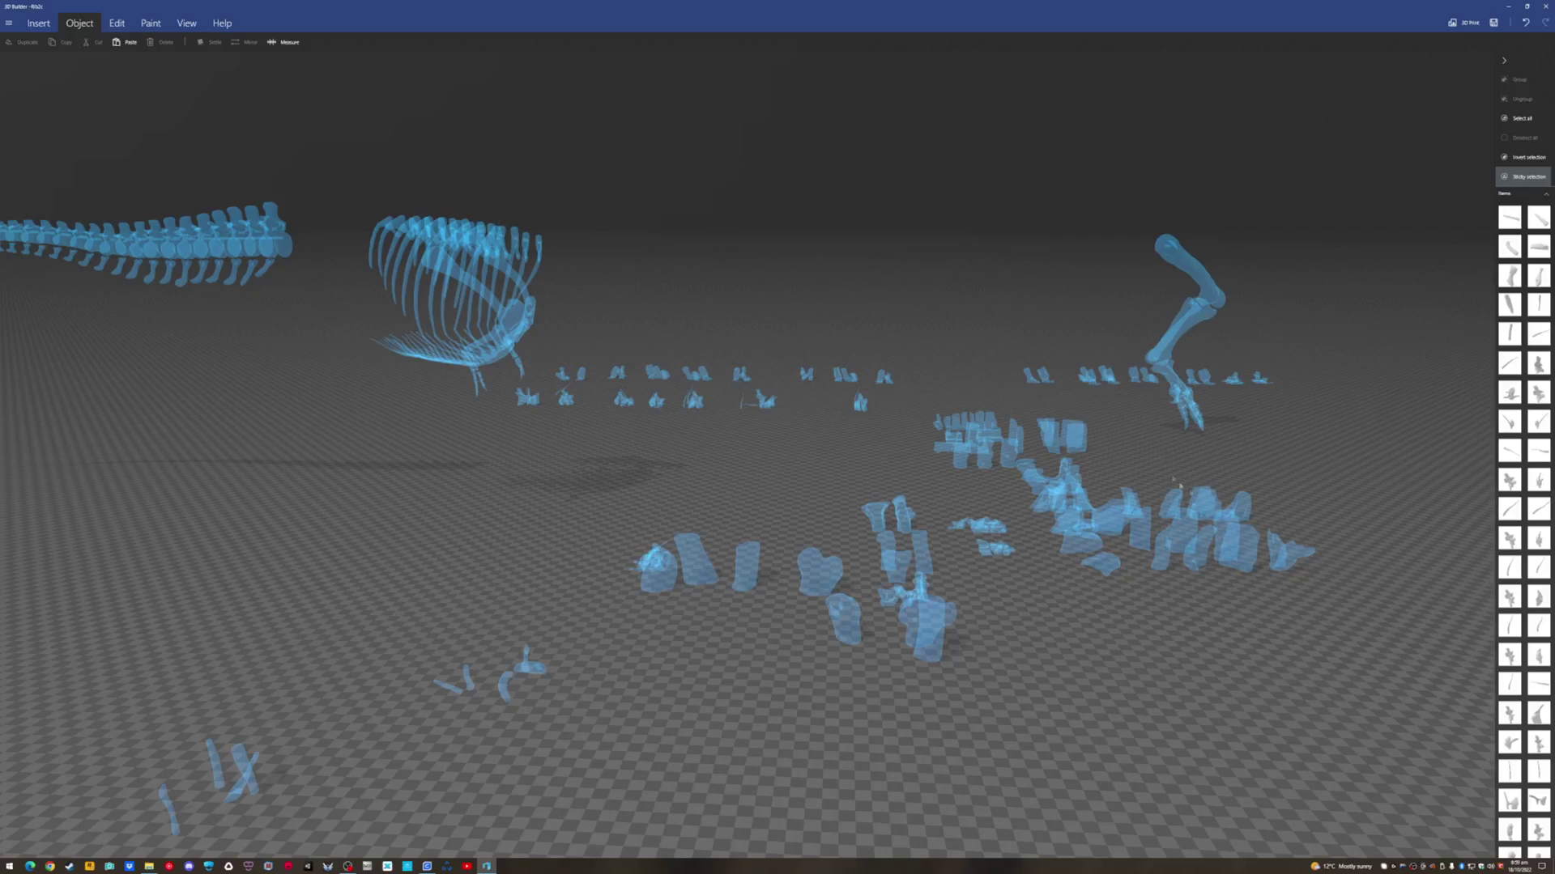
right_drag(1199, 495, 1240, 406)
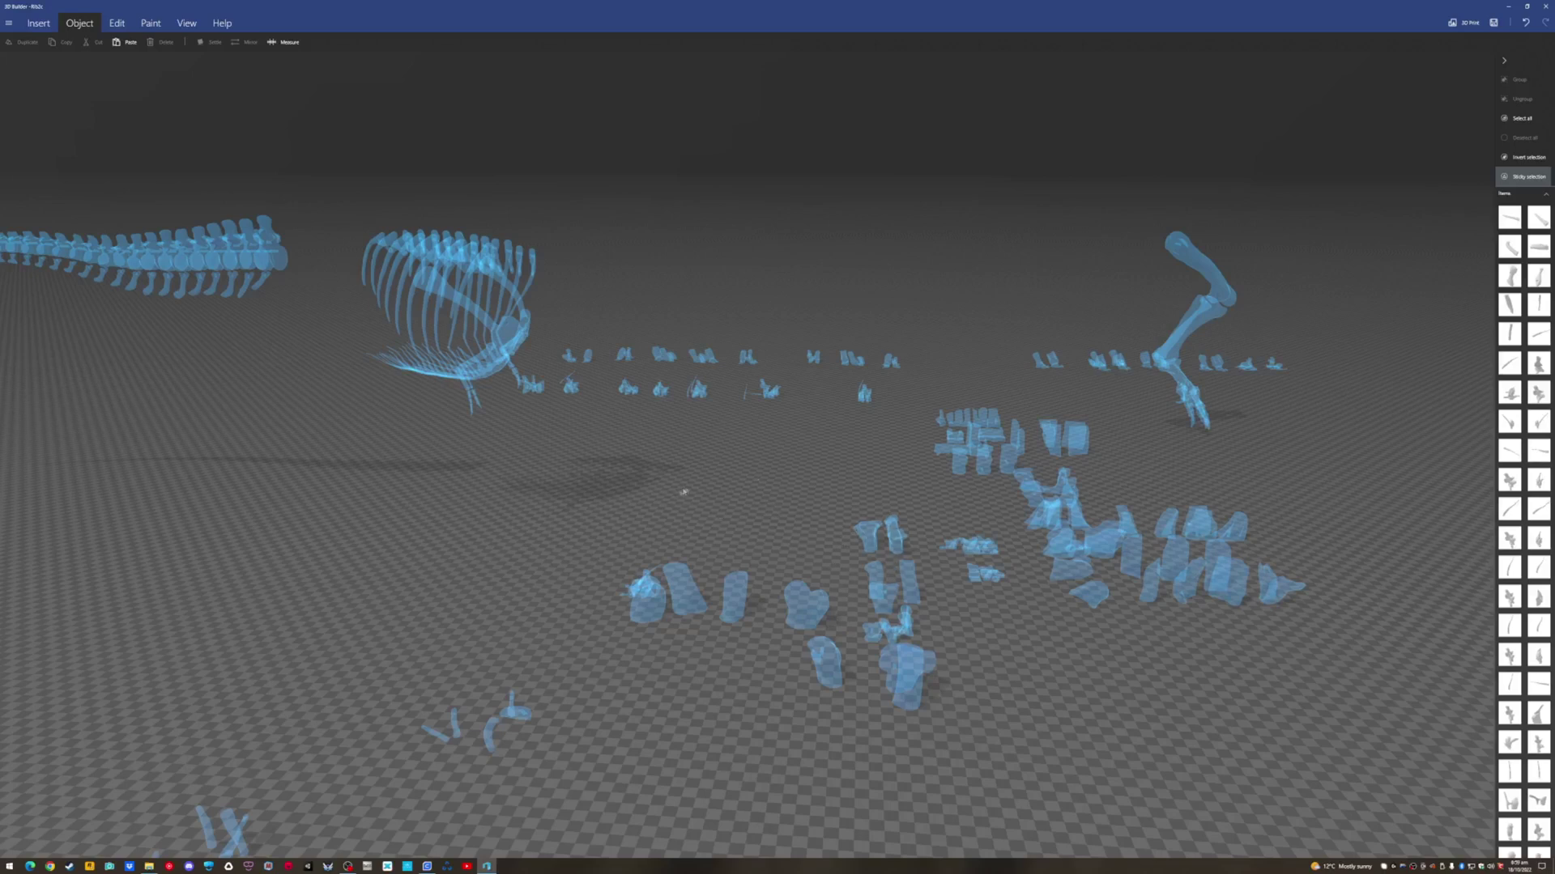
right_drag(527, 478, 997, 500)
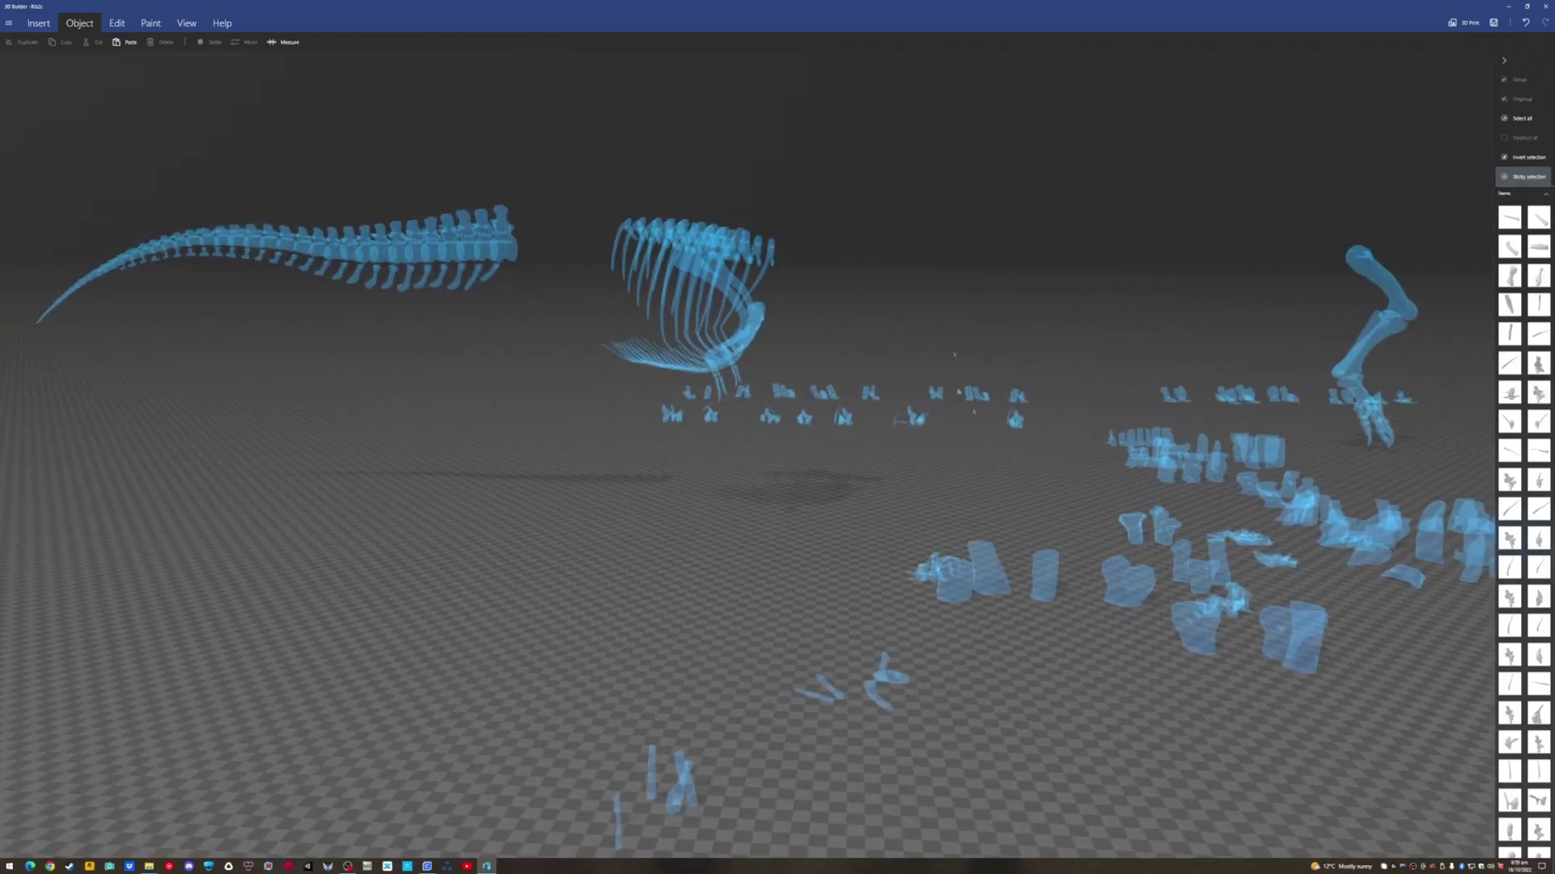
right_drag(914, 480, 1072, 397)
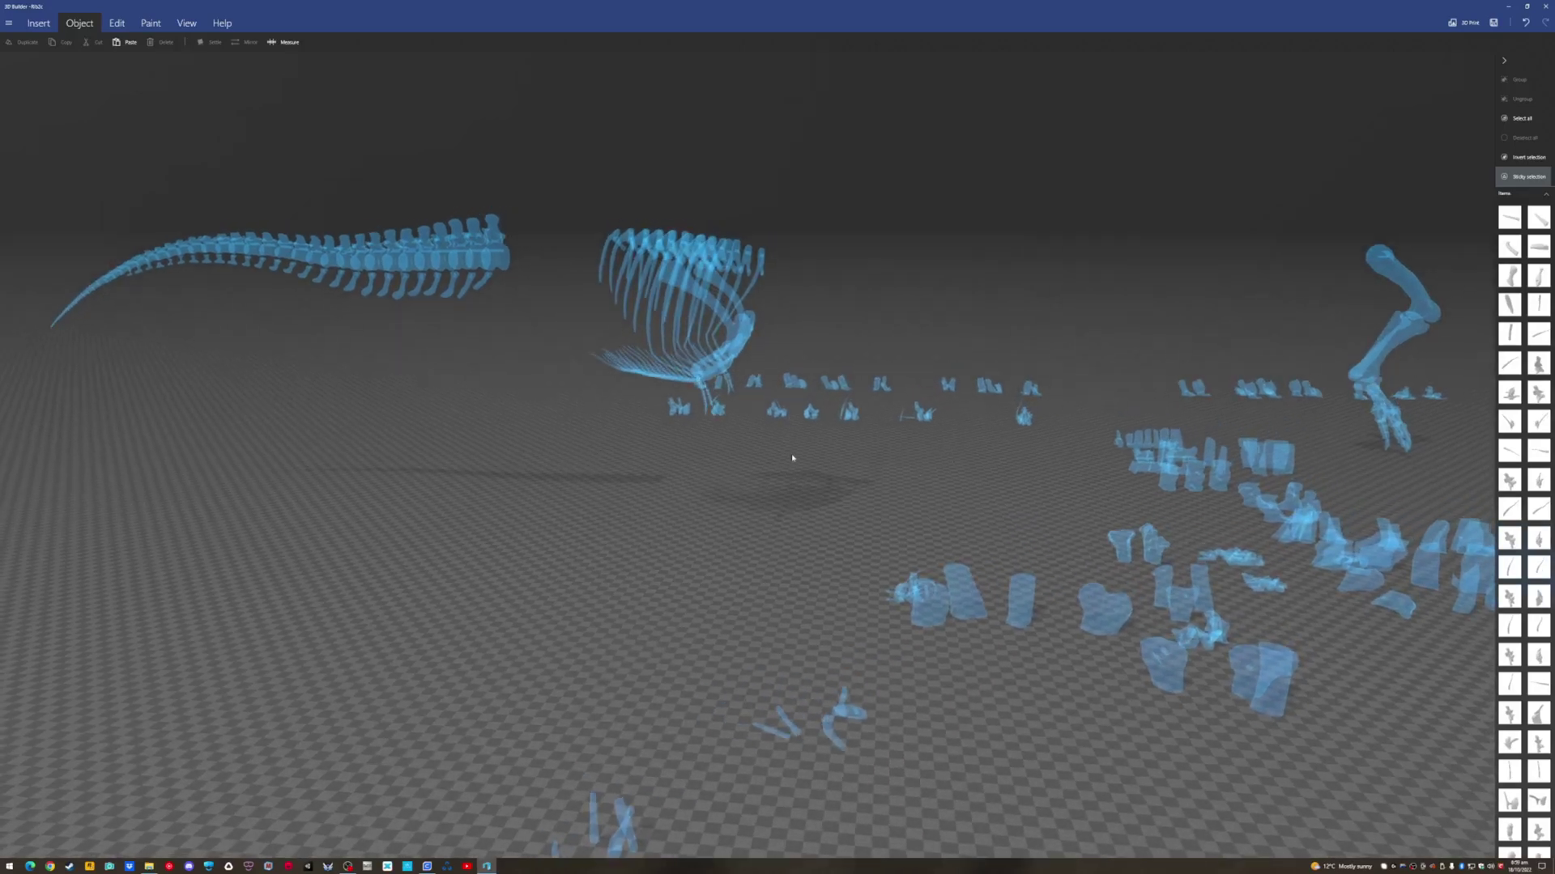
right_drag(794, 454, 727, 451)
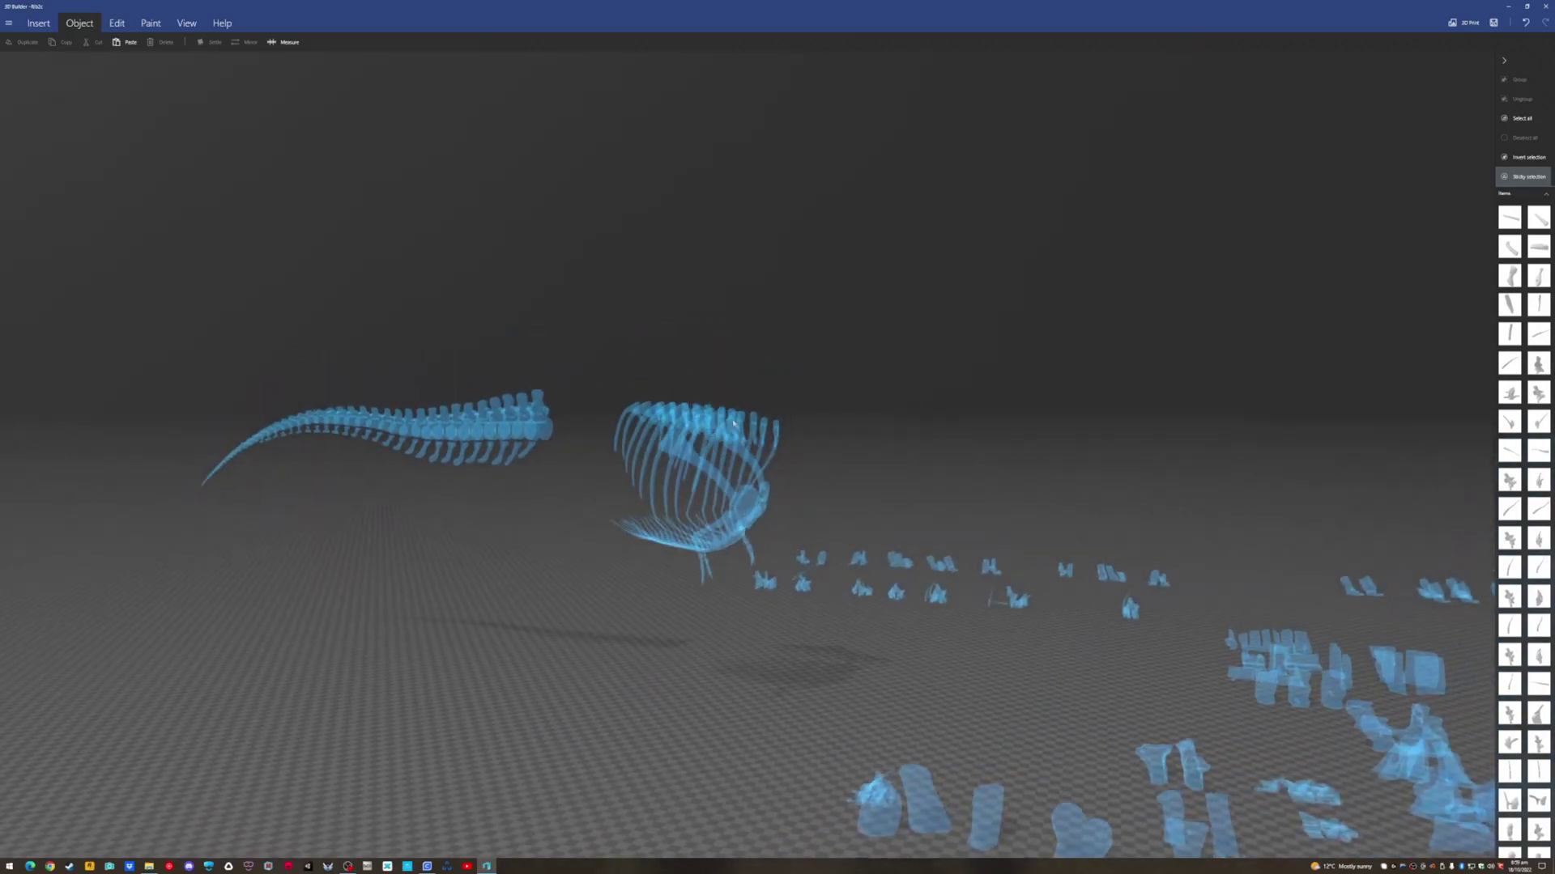
click(733, 421)
Drag the selected rib down, well below the ribcage toward the floor
right_drag(805, 659, 844, 635)
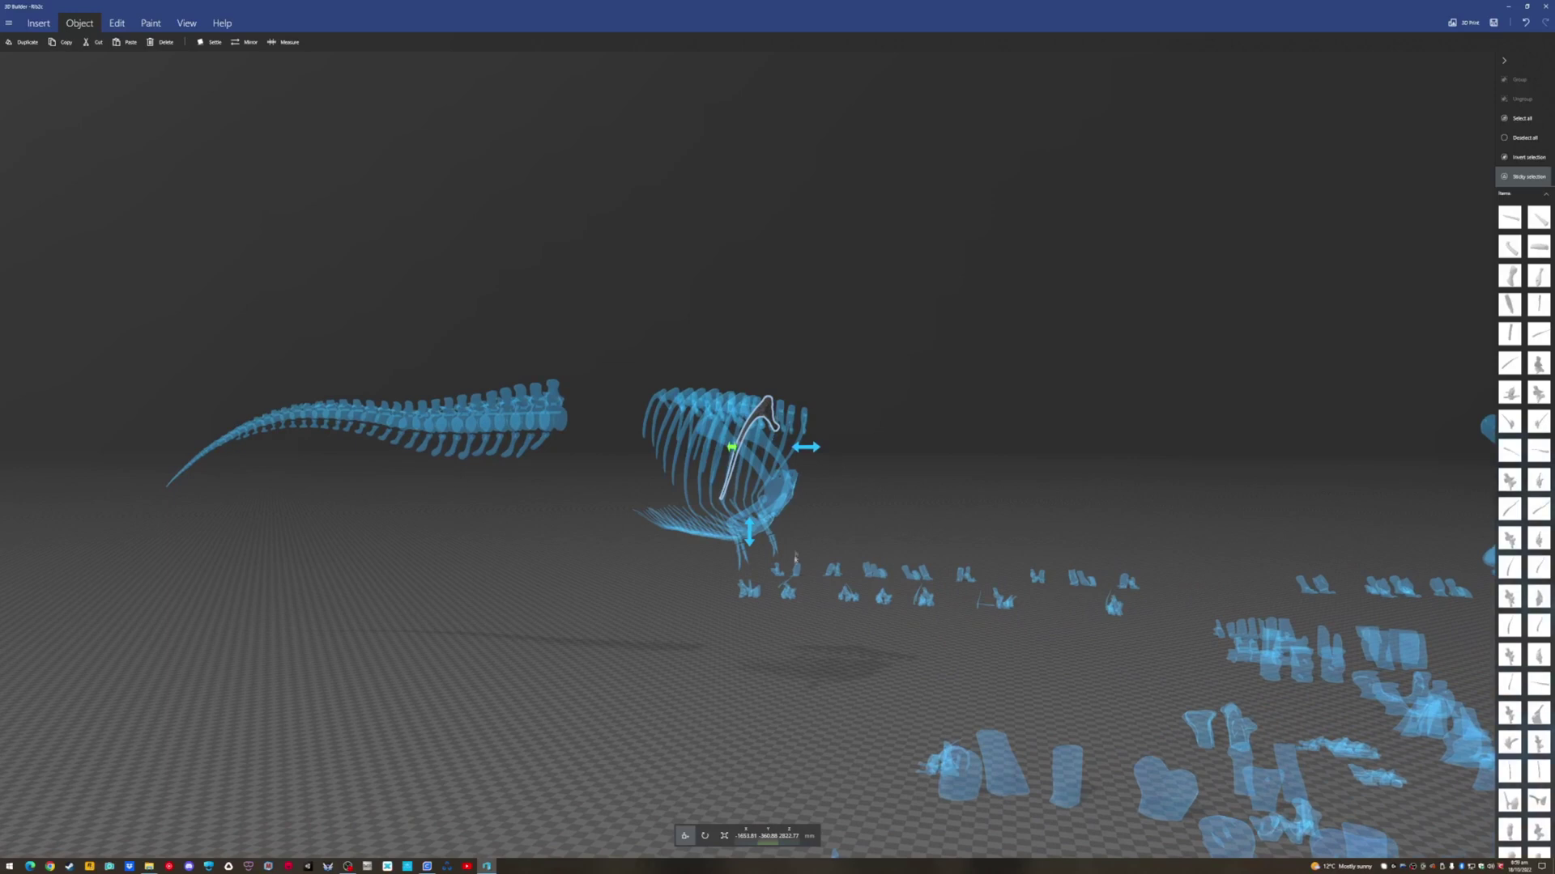
right_drag(794, 560, 895, 635)
drag(845, 368, 842, 559)
right_drag(842, 559, 791, 559)
Zoom and orbit around the lowered rib to inspect it from an angle
scroll(800, 481, up, 2)
scroll(798, 485, up, 3)
scroll(798, 484, down, 3)
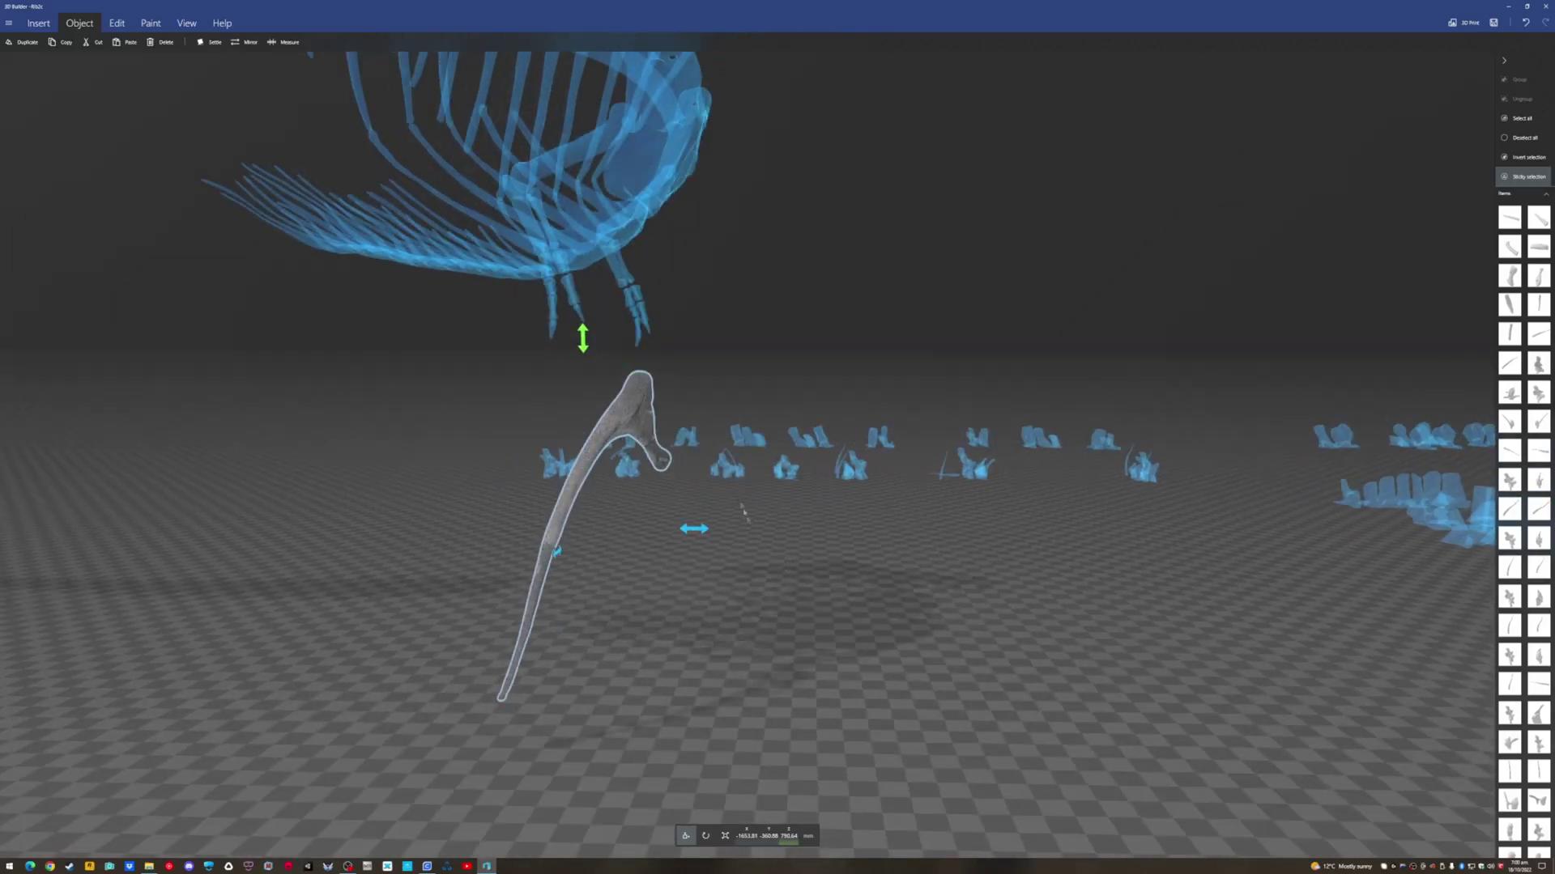
right_drag(818, 571, 840, 569)
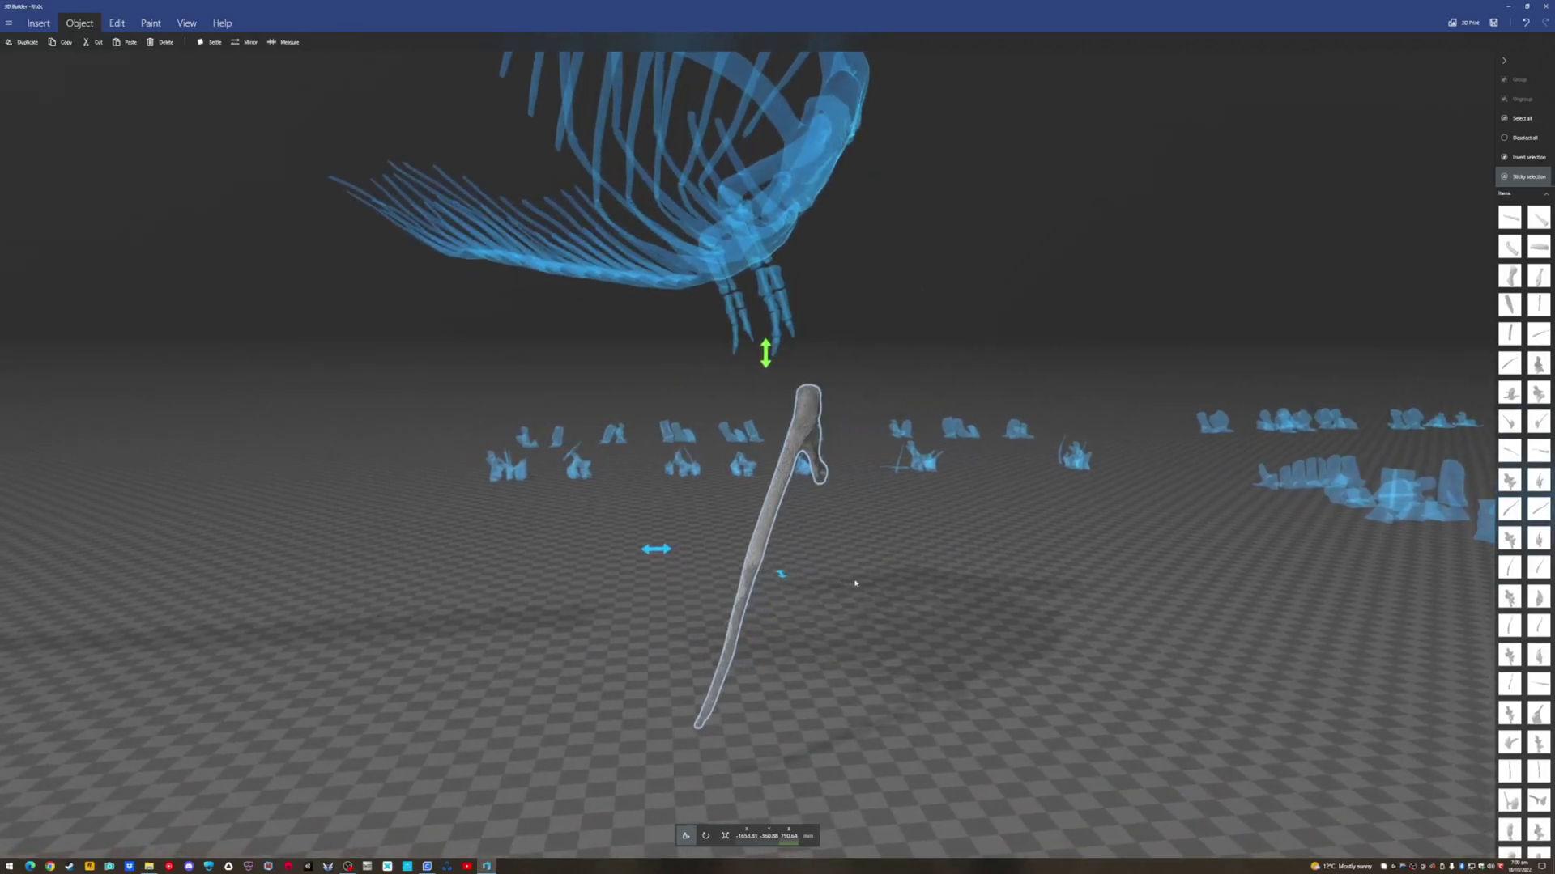
right_drag(974, 570, 810, 631)
scroll(843, 664, up, 5)
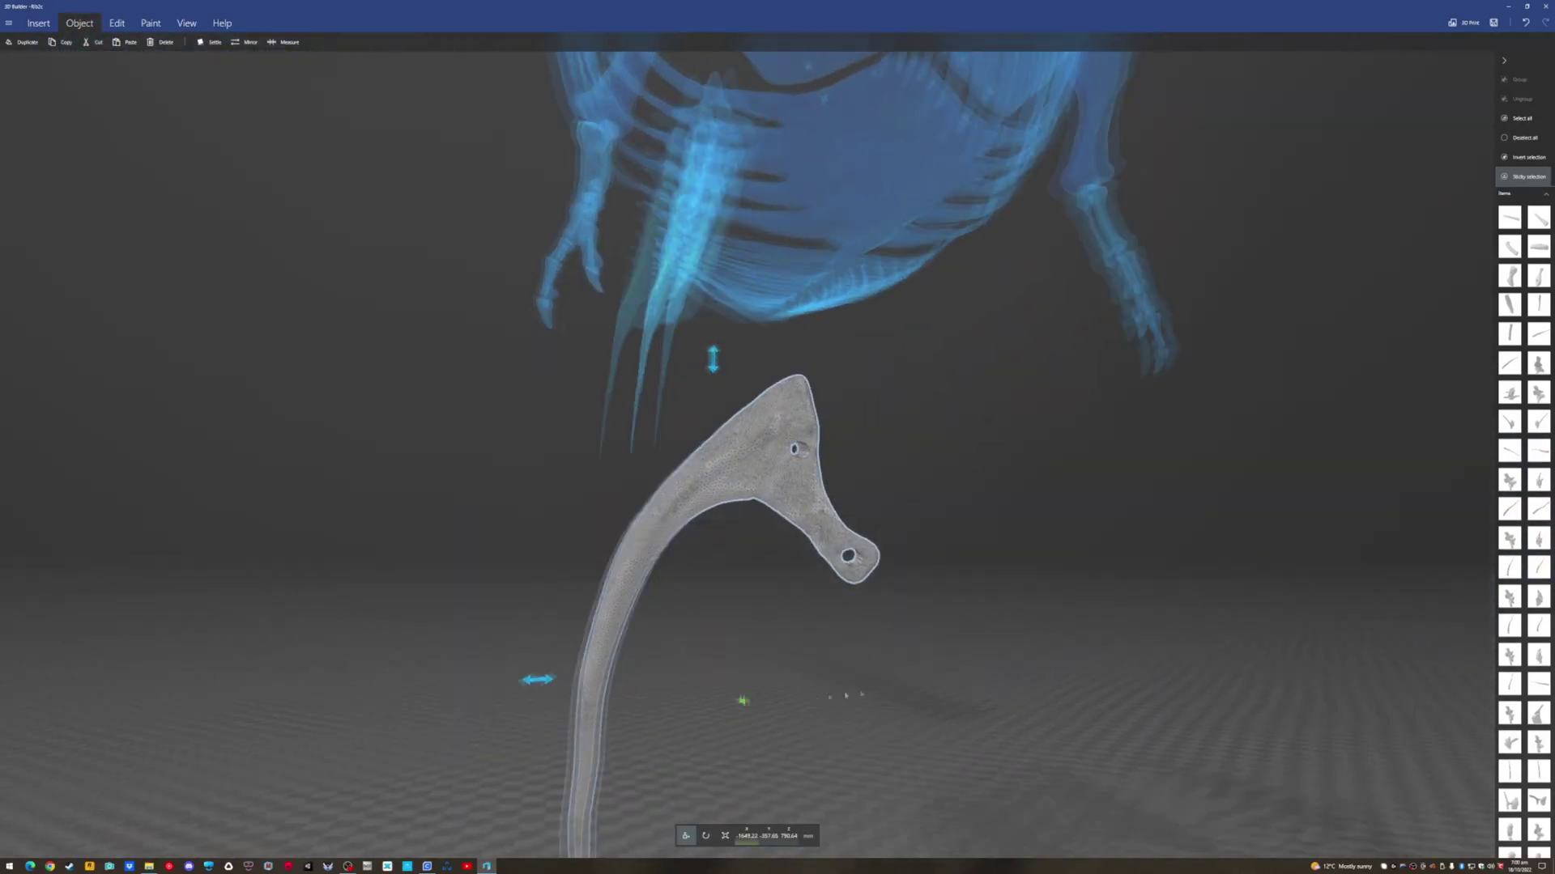
right_drag(874, 693, 762, 745)
Switch the lone rib to Scale mode so its bounding-box handles appear
click(727, 836)
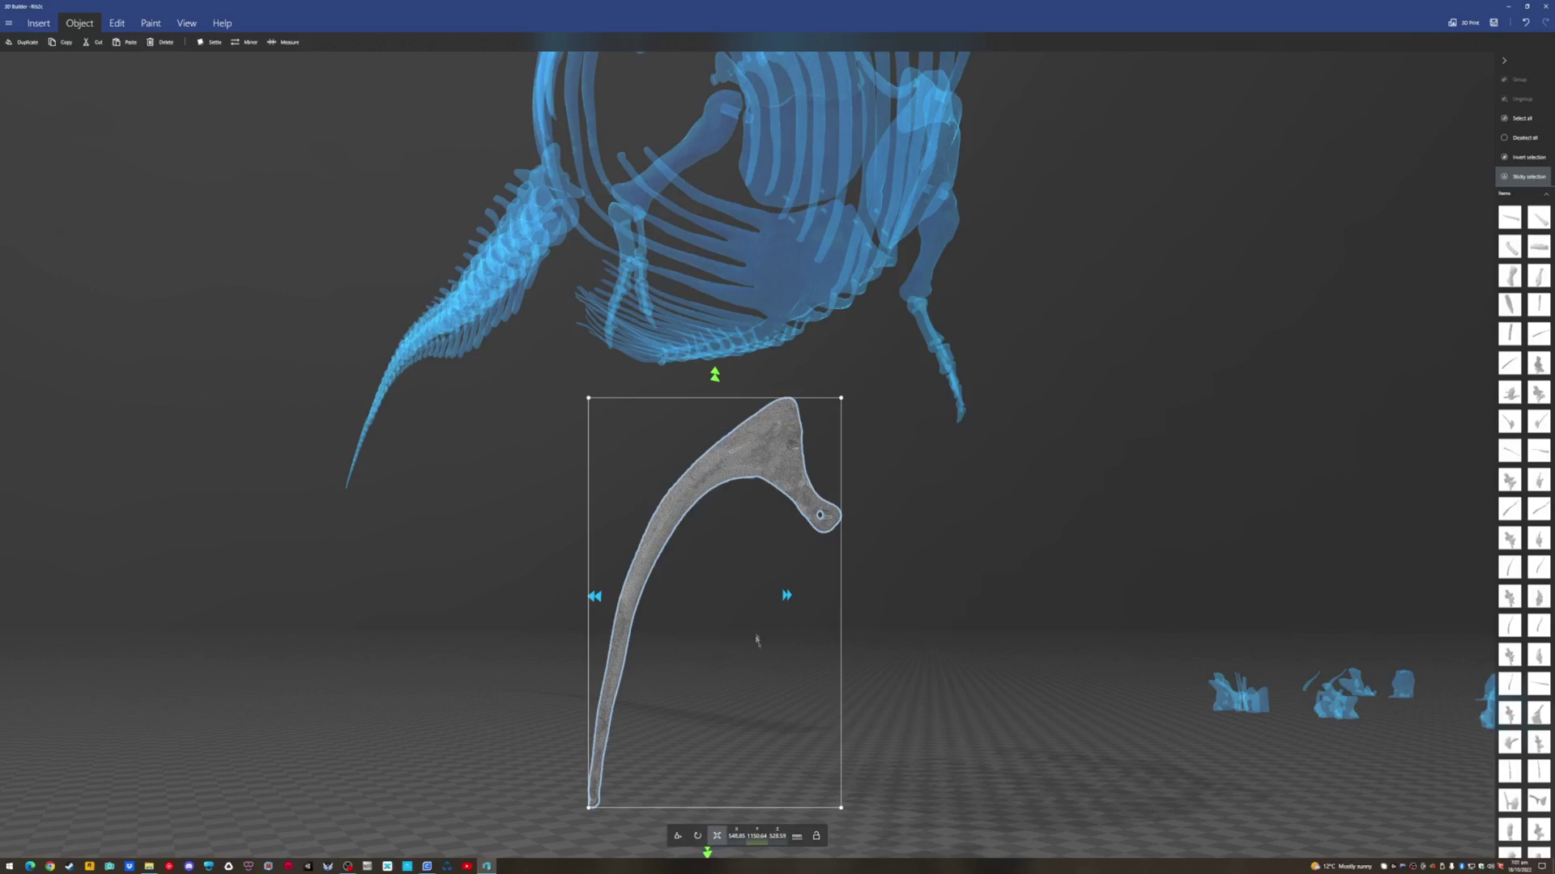
Start an Edit > Split on the rib with the Keep both option
click(116, 22)
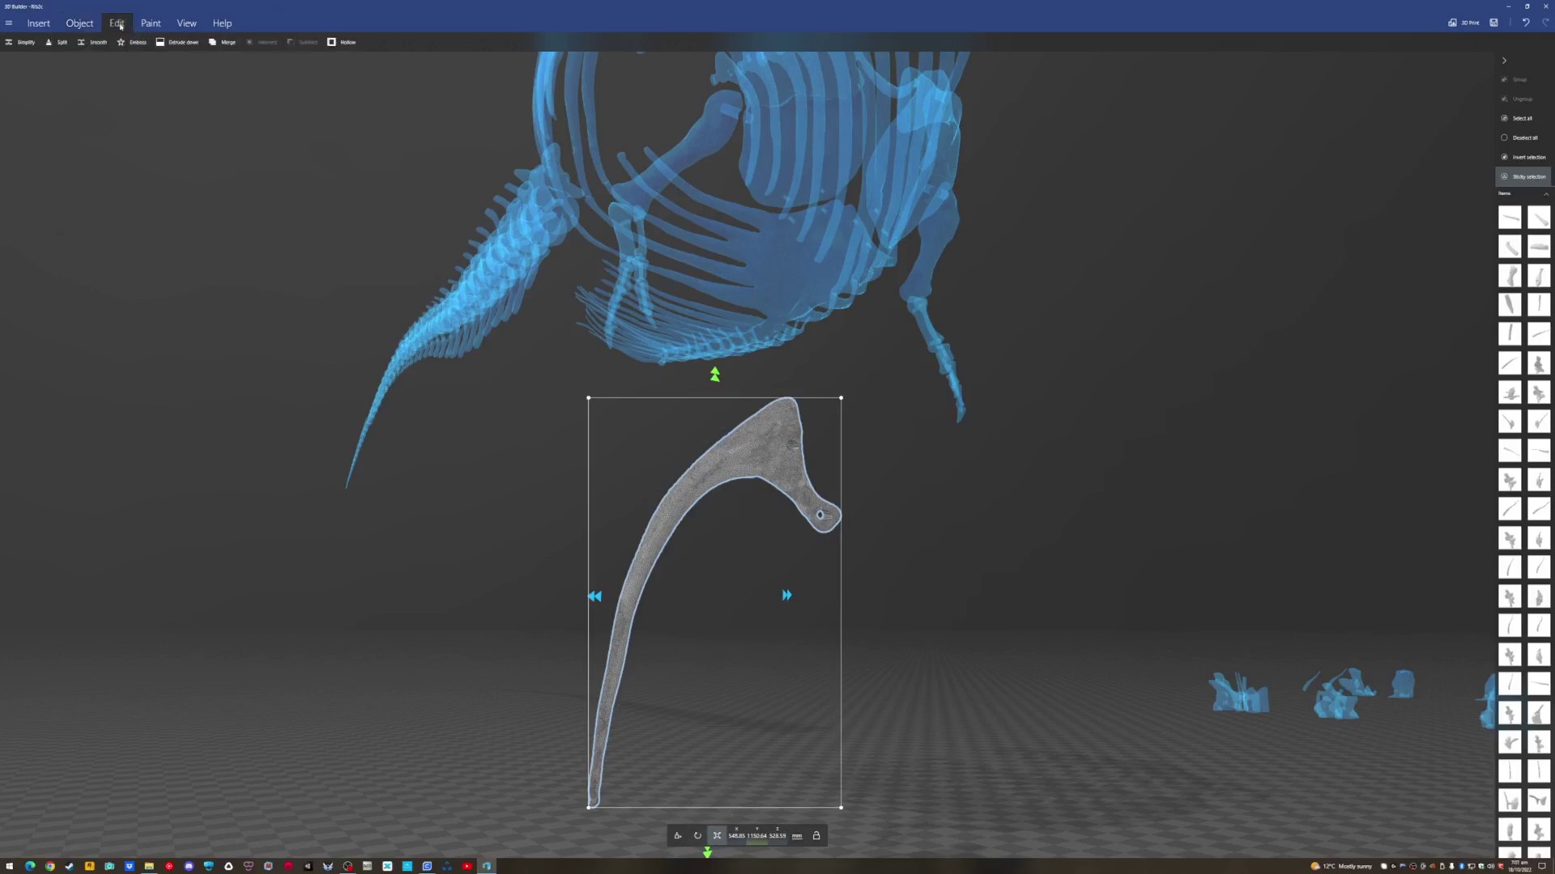
click(61, 42)
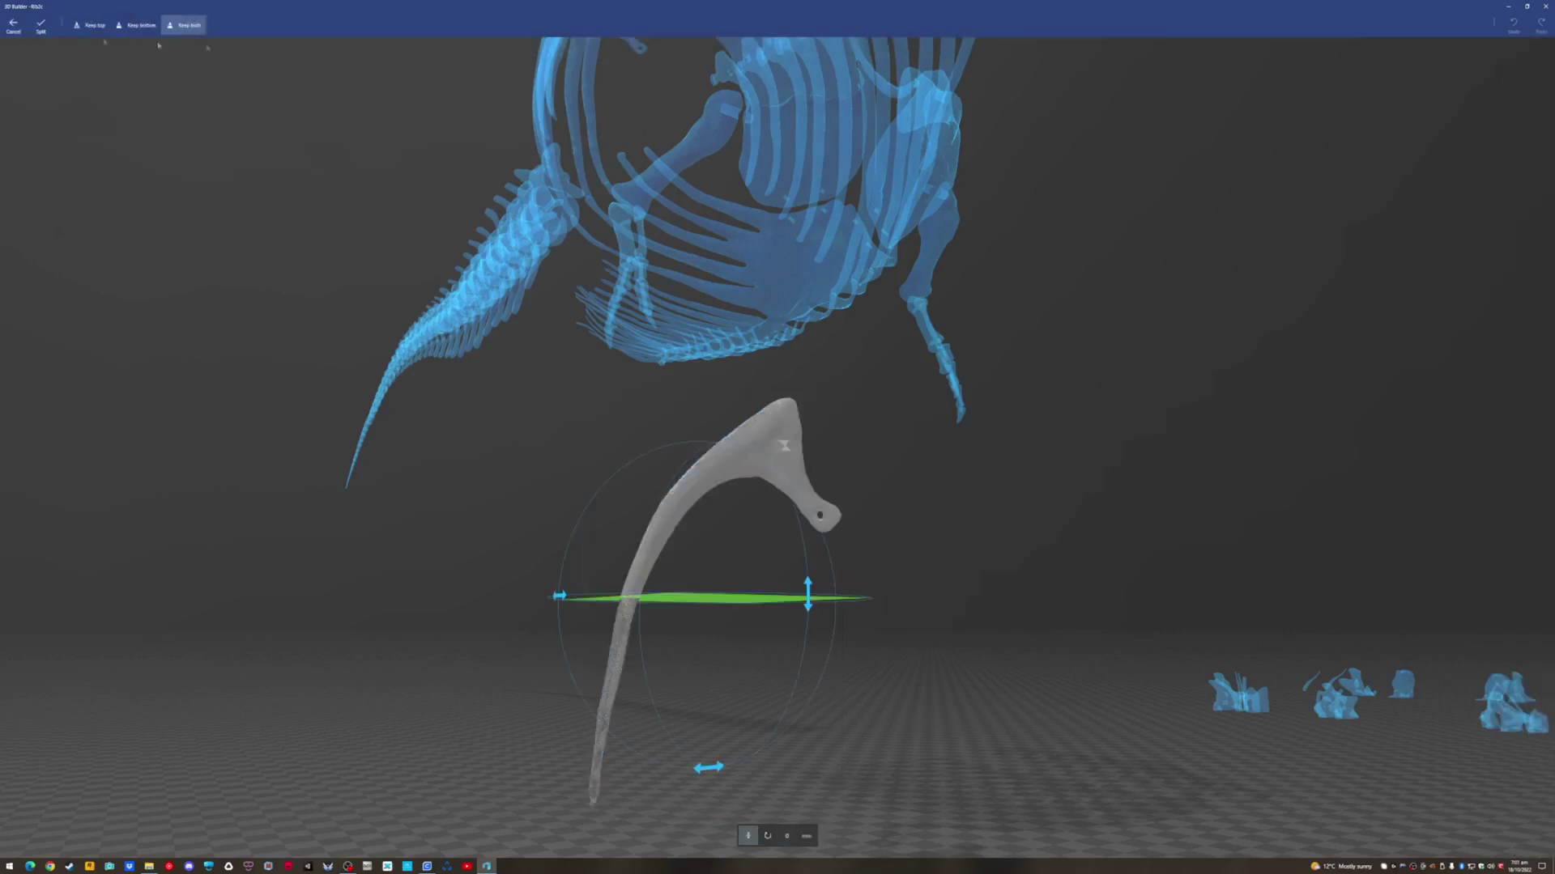
click(86, 27)
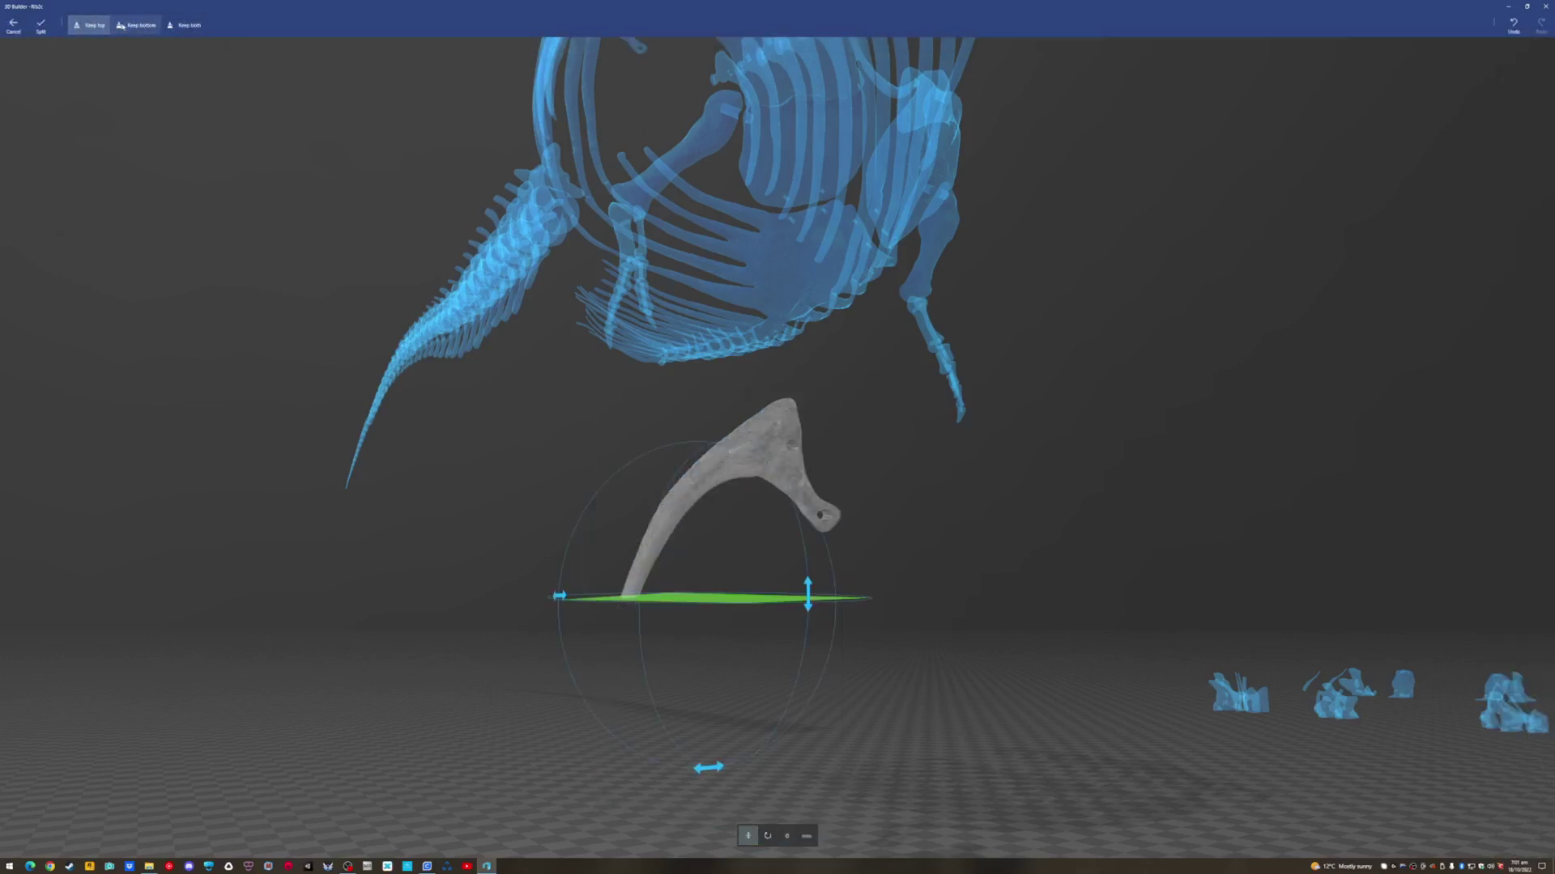
click(134, 25)
click(192, 25)
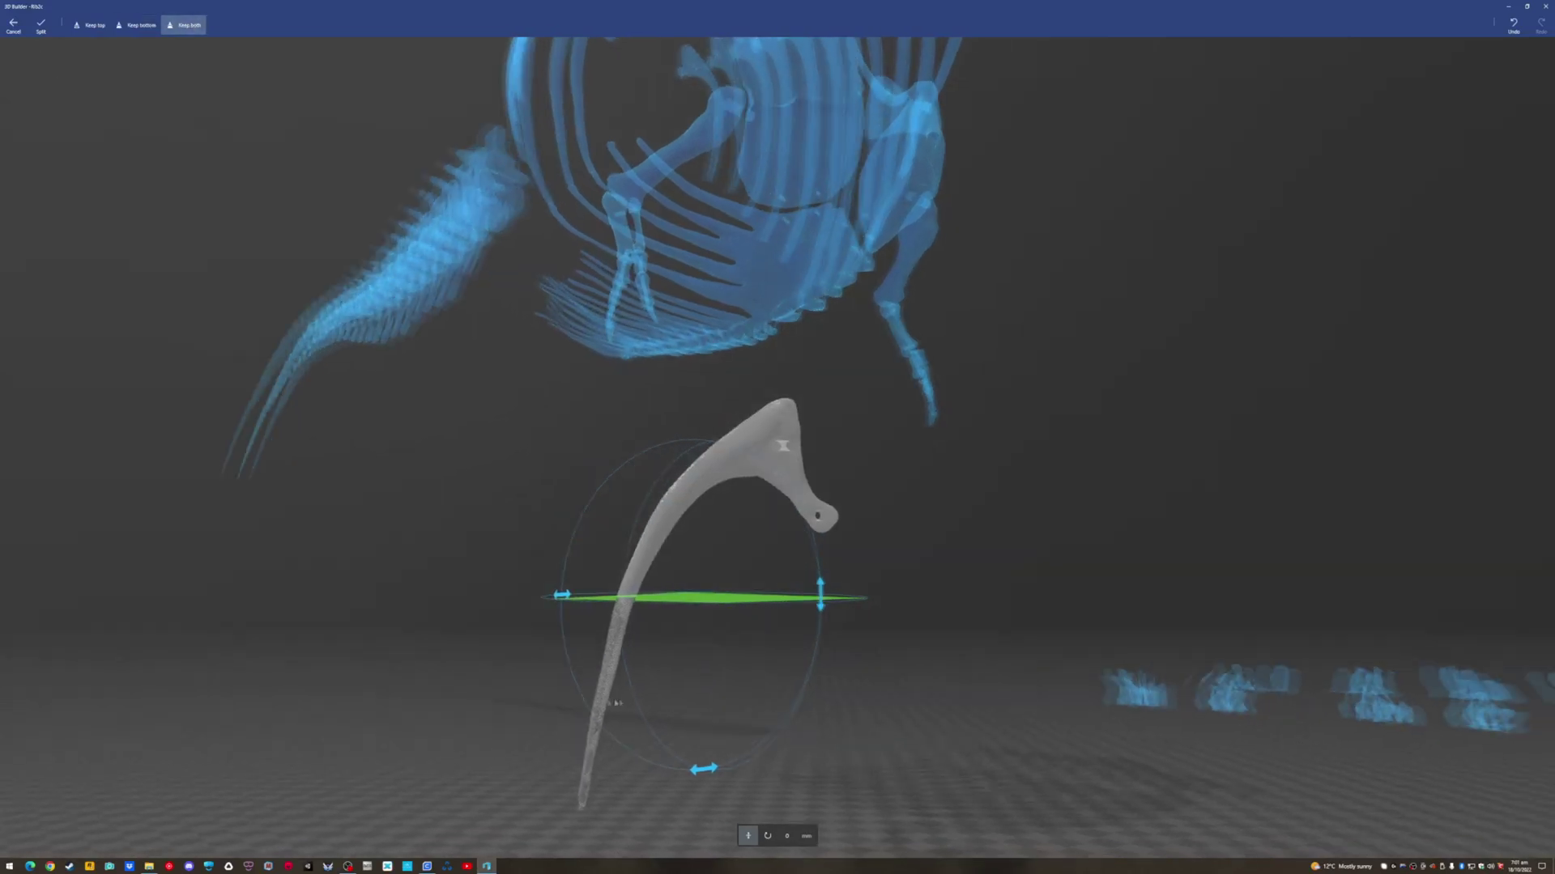
Move and tilt the cut plane diagonally across the rib near its hooked upper end
drag(624, 703, 729, 634)
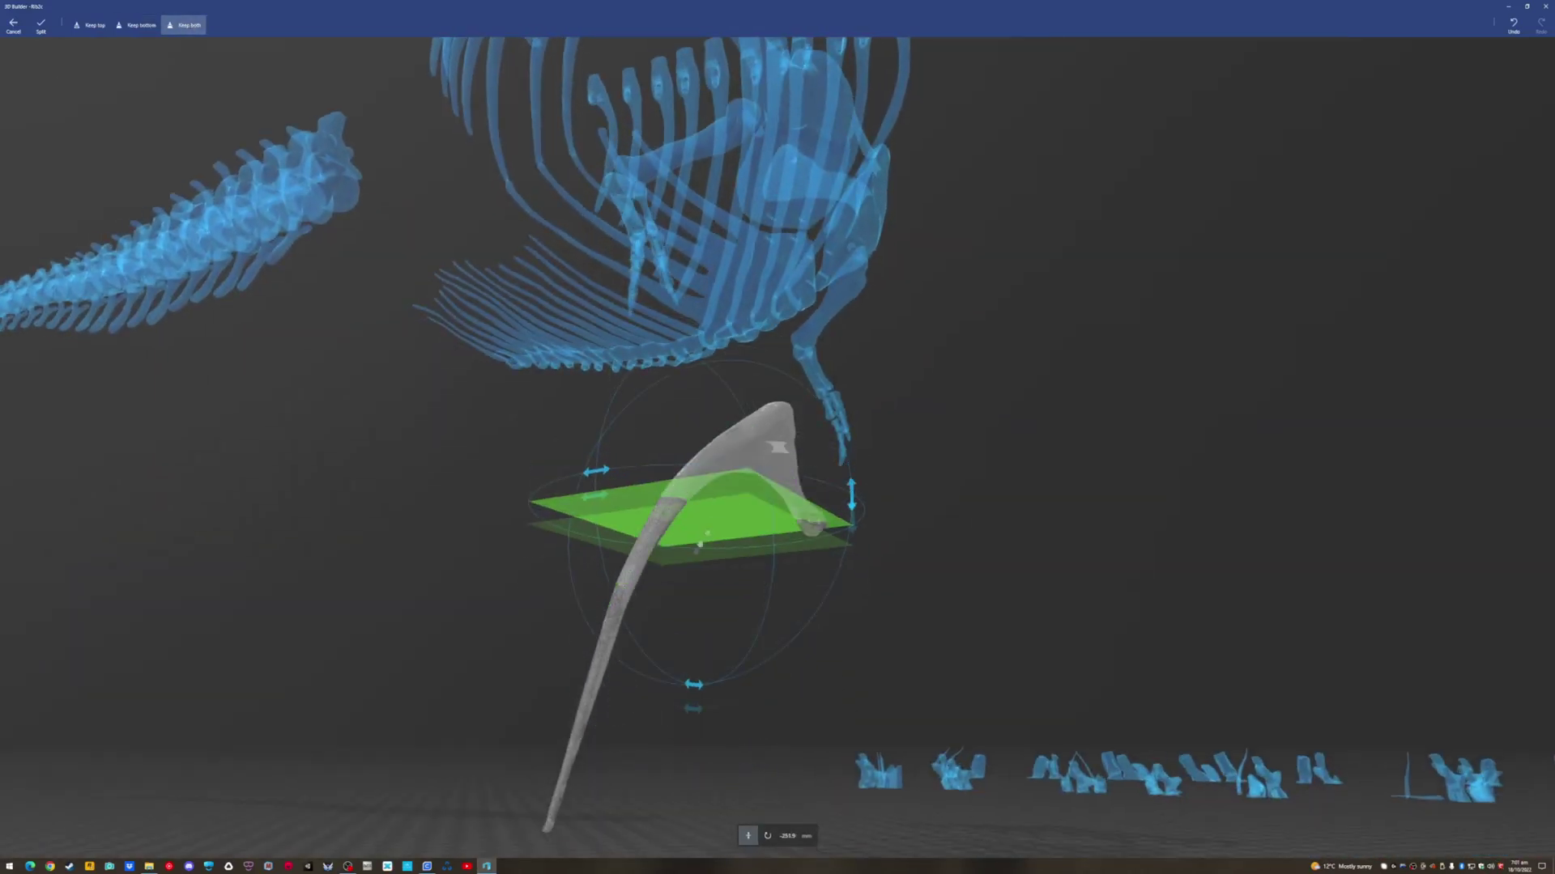
drag(693, 555, 668, 560)
drag(848, 555, 985, 667)
drag(770, 590, 798, 516)
drag(1009, 532, 485, 439)
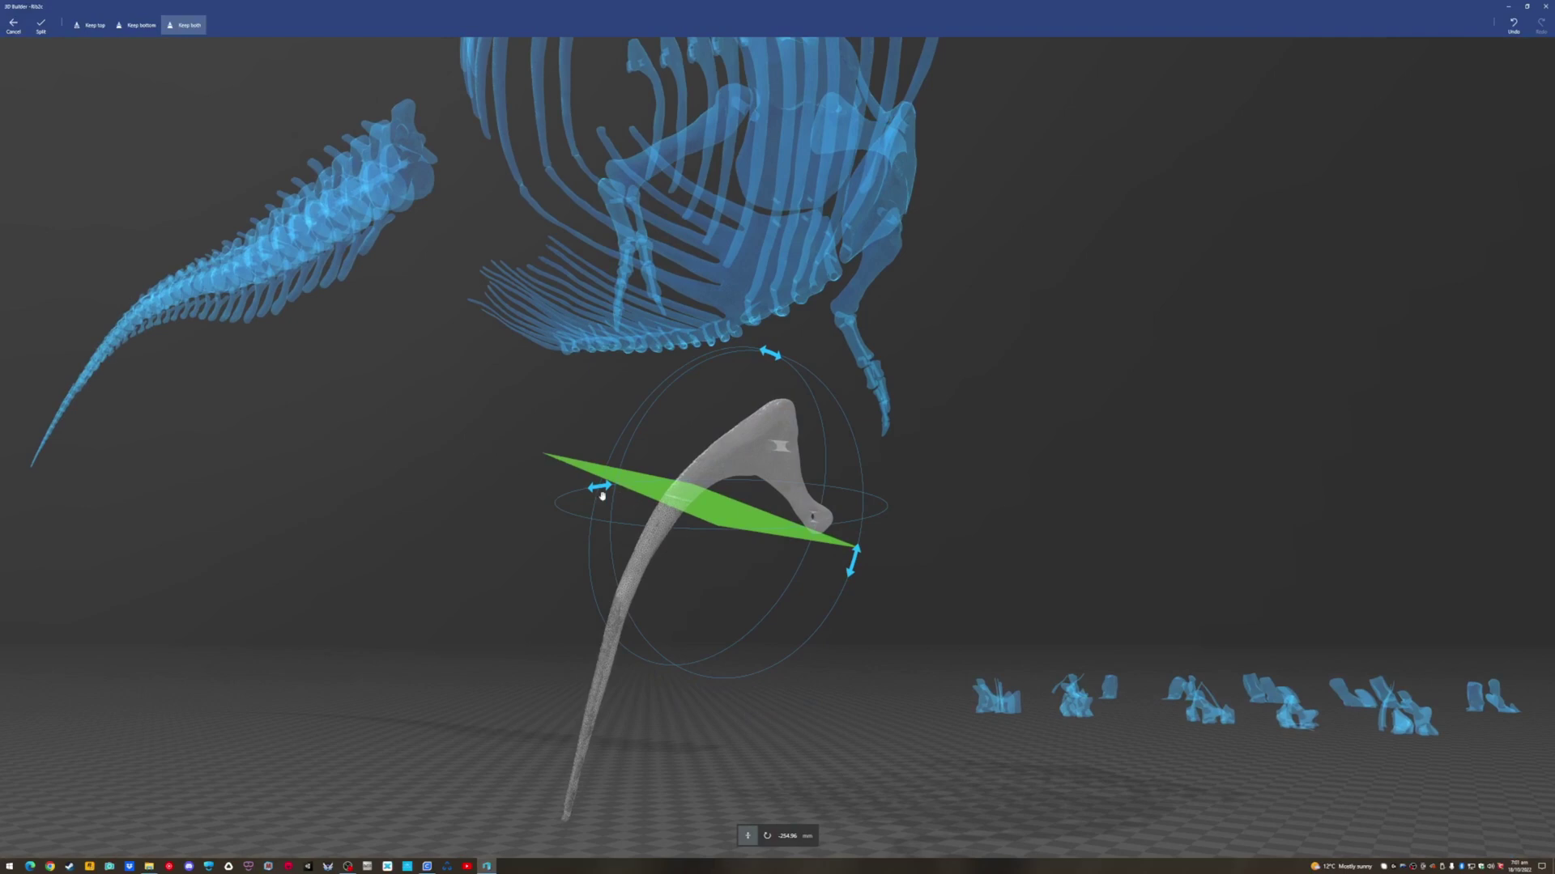
drag(602, 496, 819, 523)
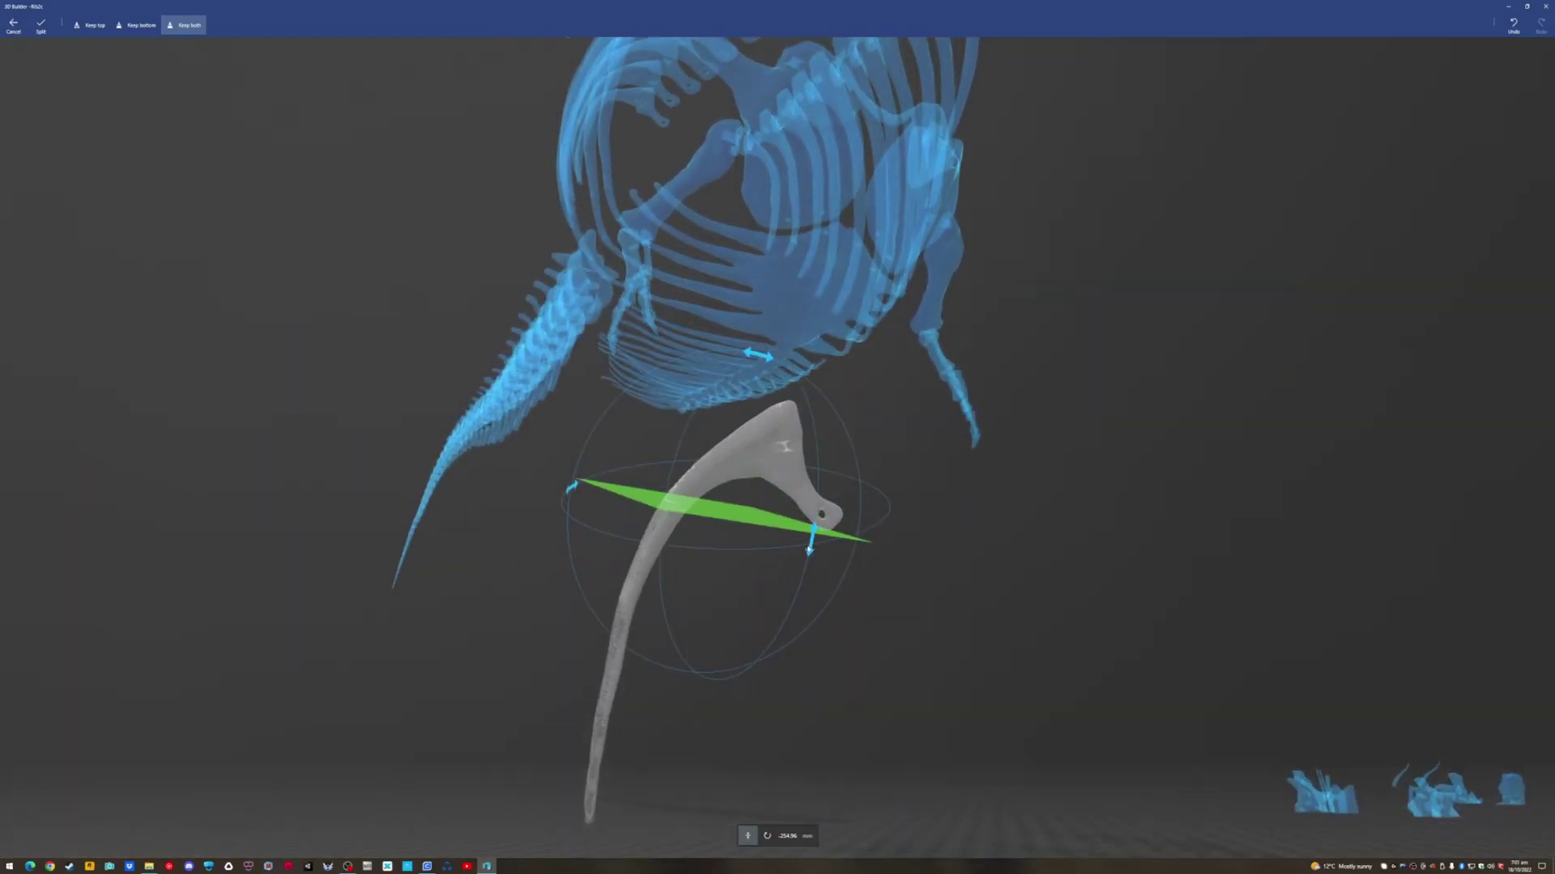
drag(751, 355, 631, 647)
drag(631, 648, 818, 518)
drag(706, 484, 711, 531)
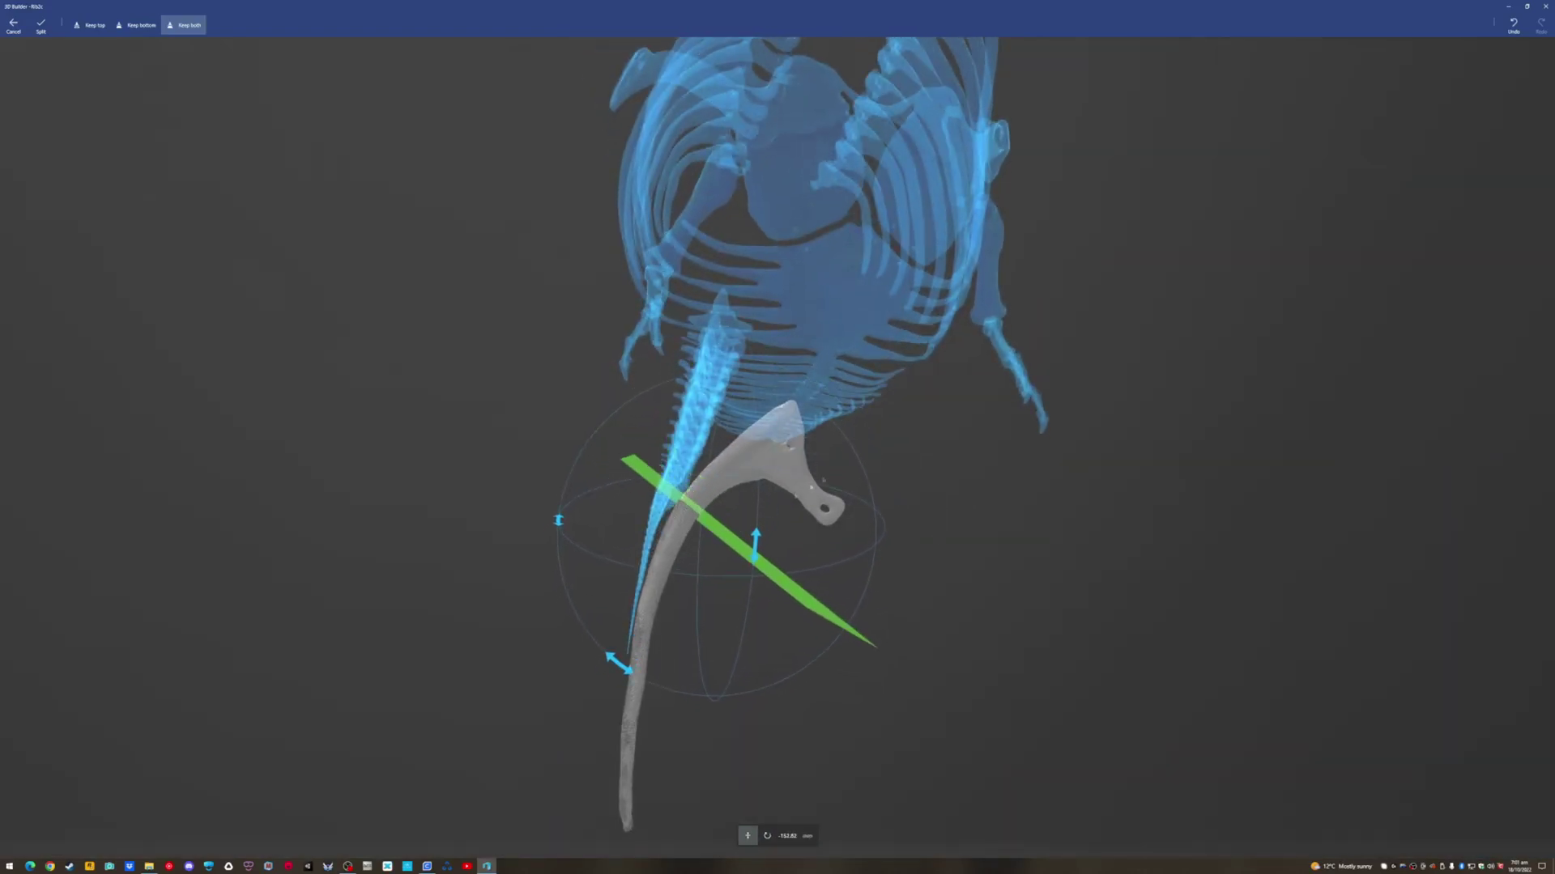
Apply the split and select only the rib's hooked upper piece
click(41, 25)
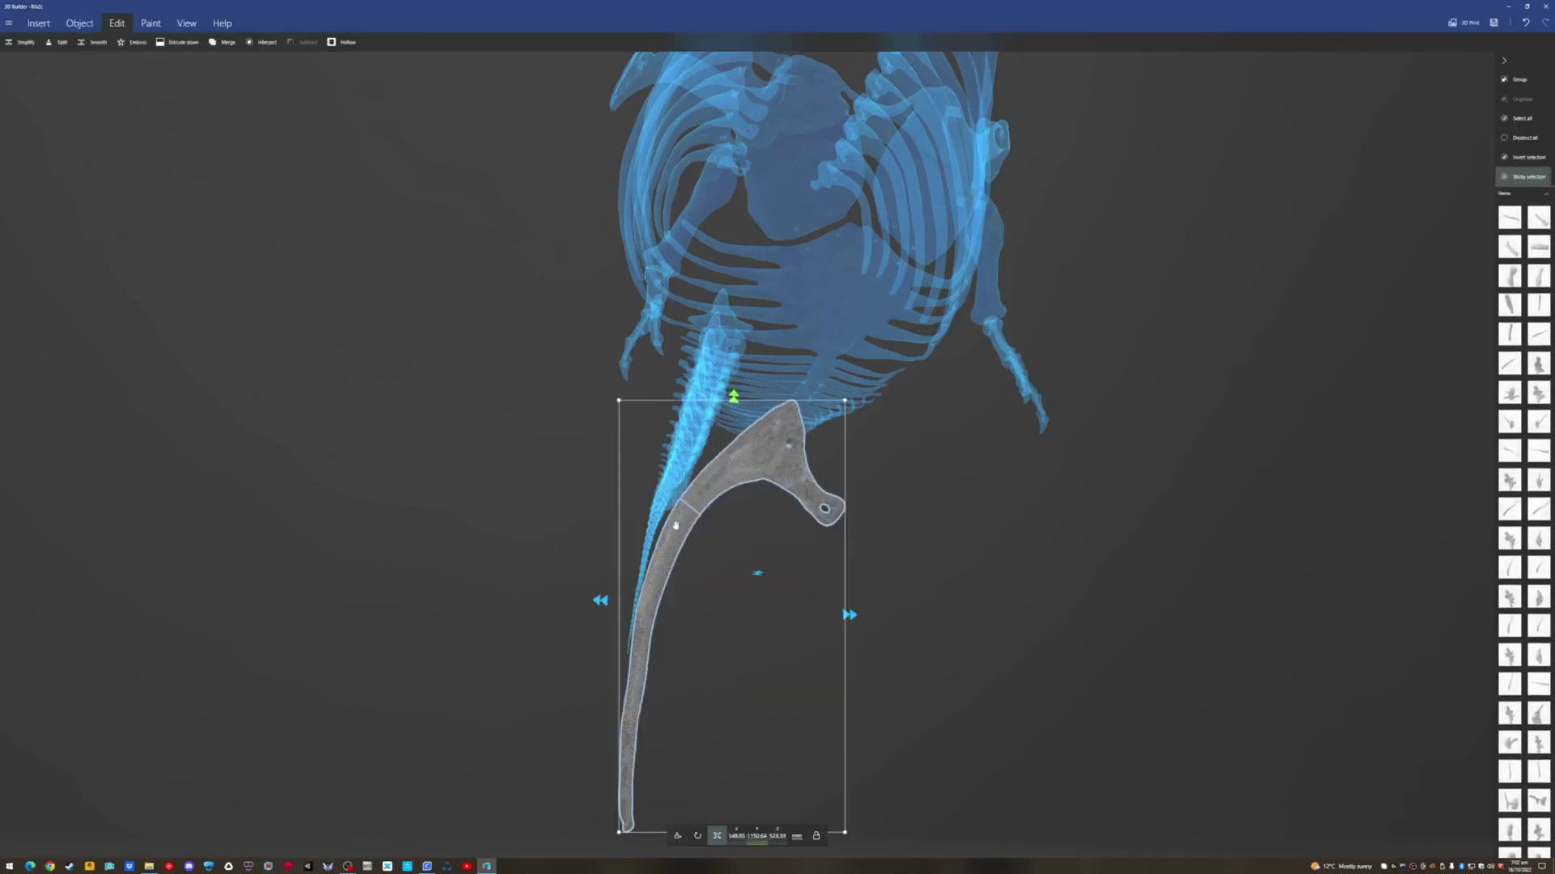
click(745, 492)
drag(776, 642, 976, 583)
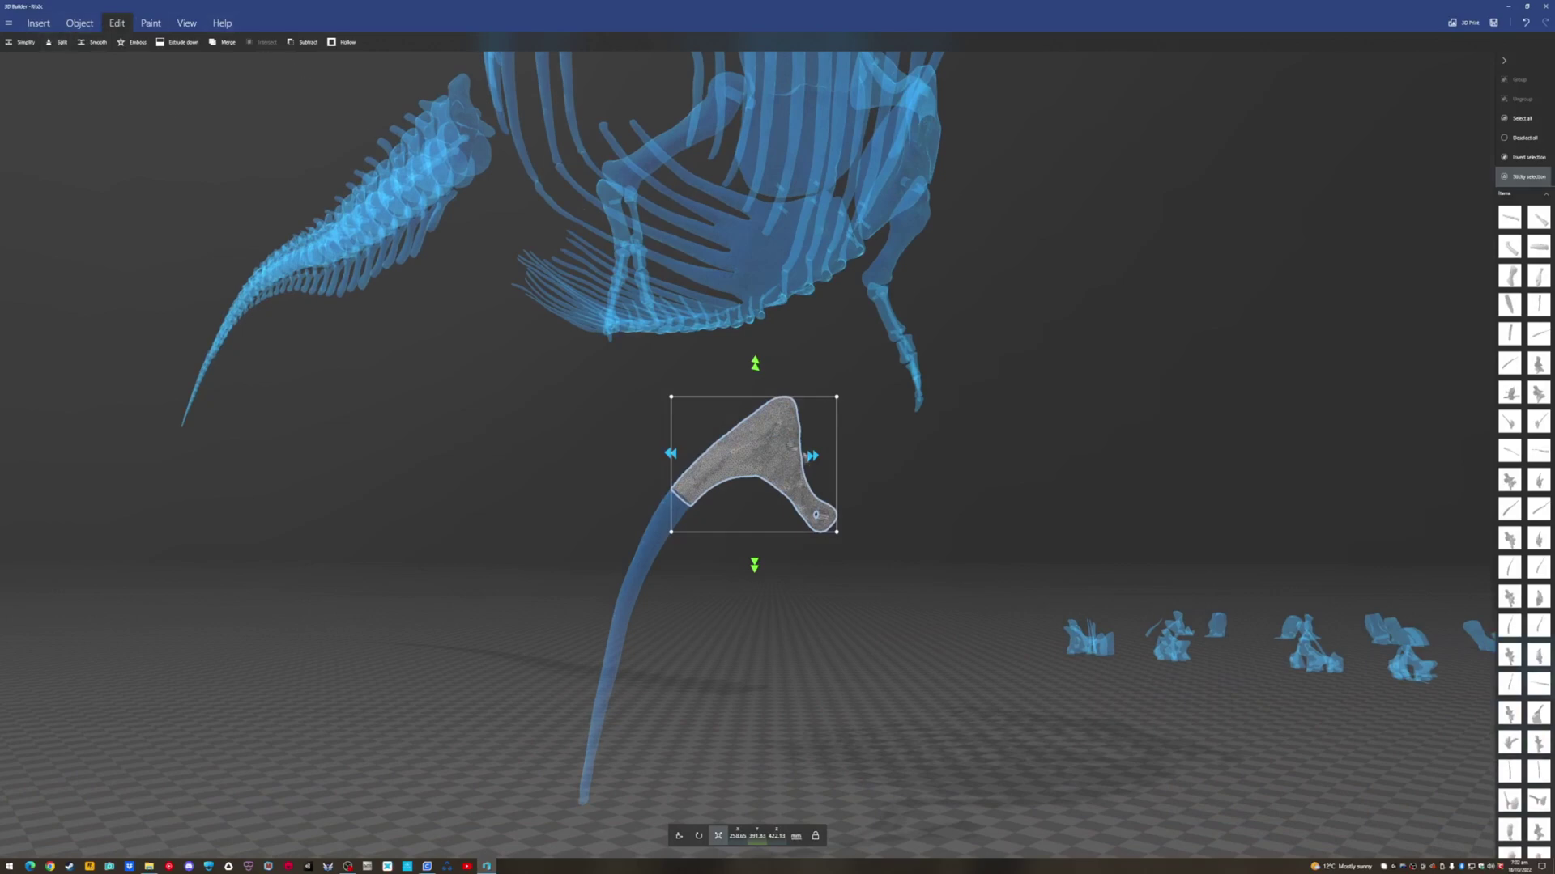
drag(637, 438, 842, 478)
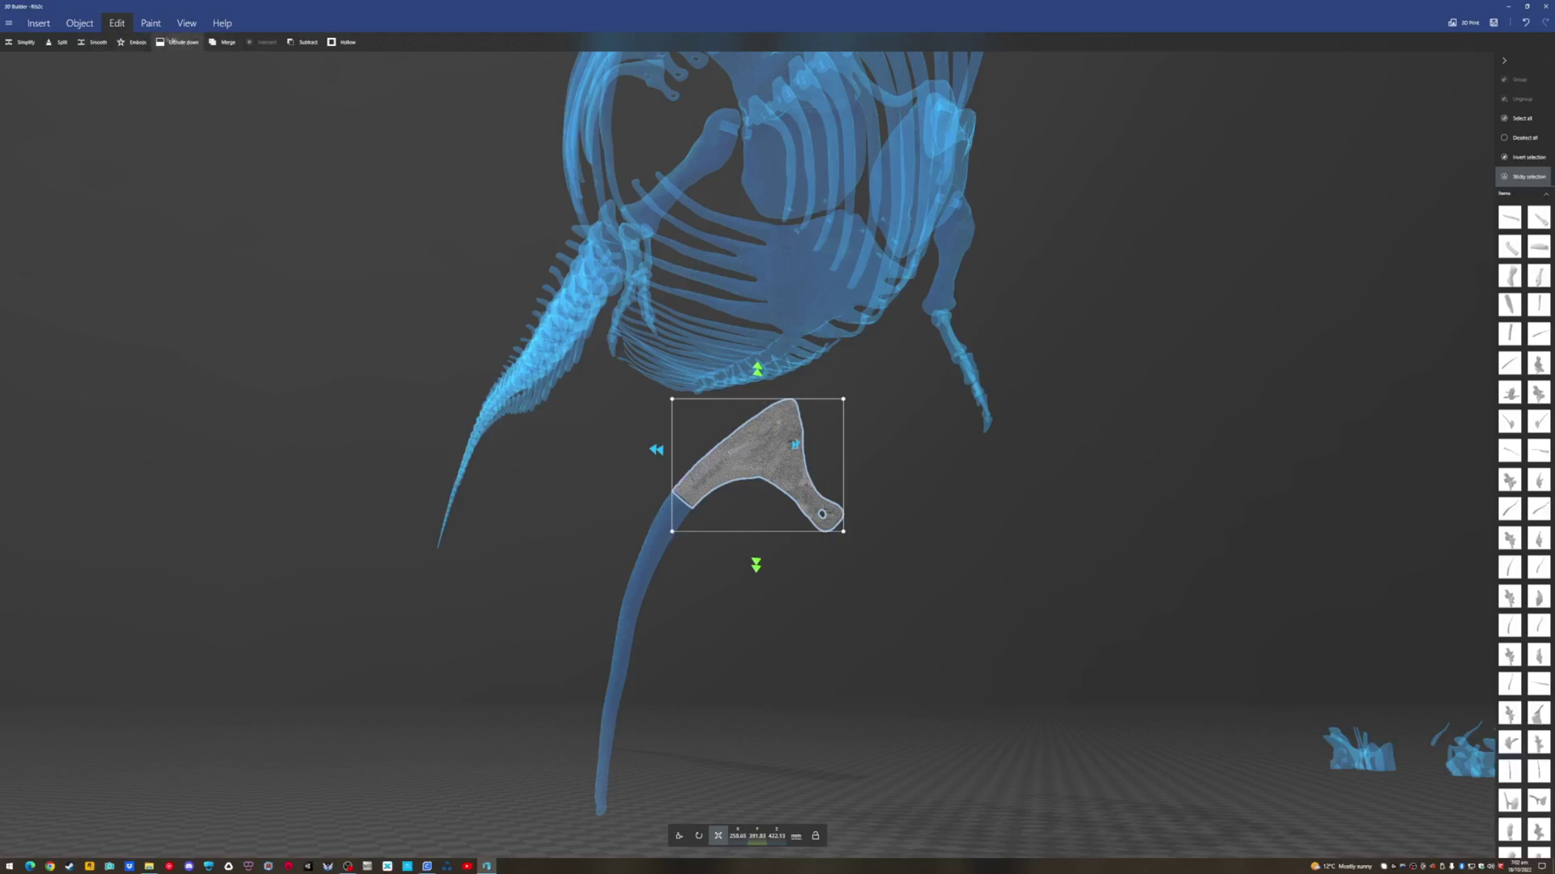
Split the upper piece along a plane tilted about 40°, separating the hooked tip
click(63, 42)
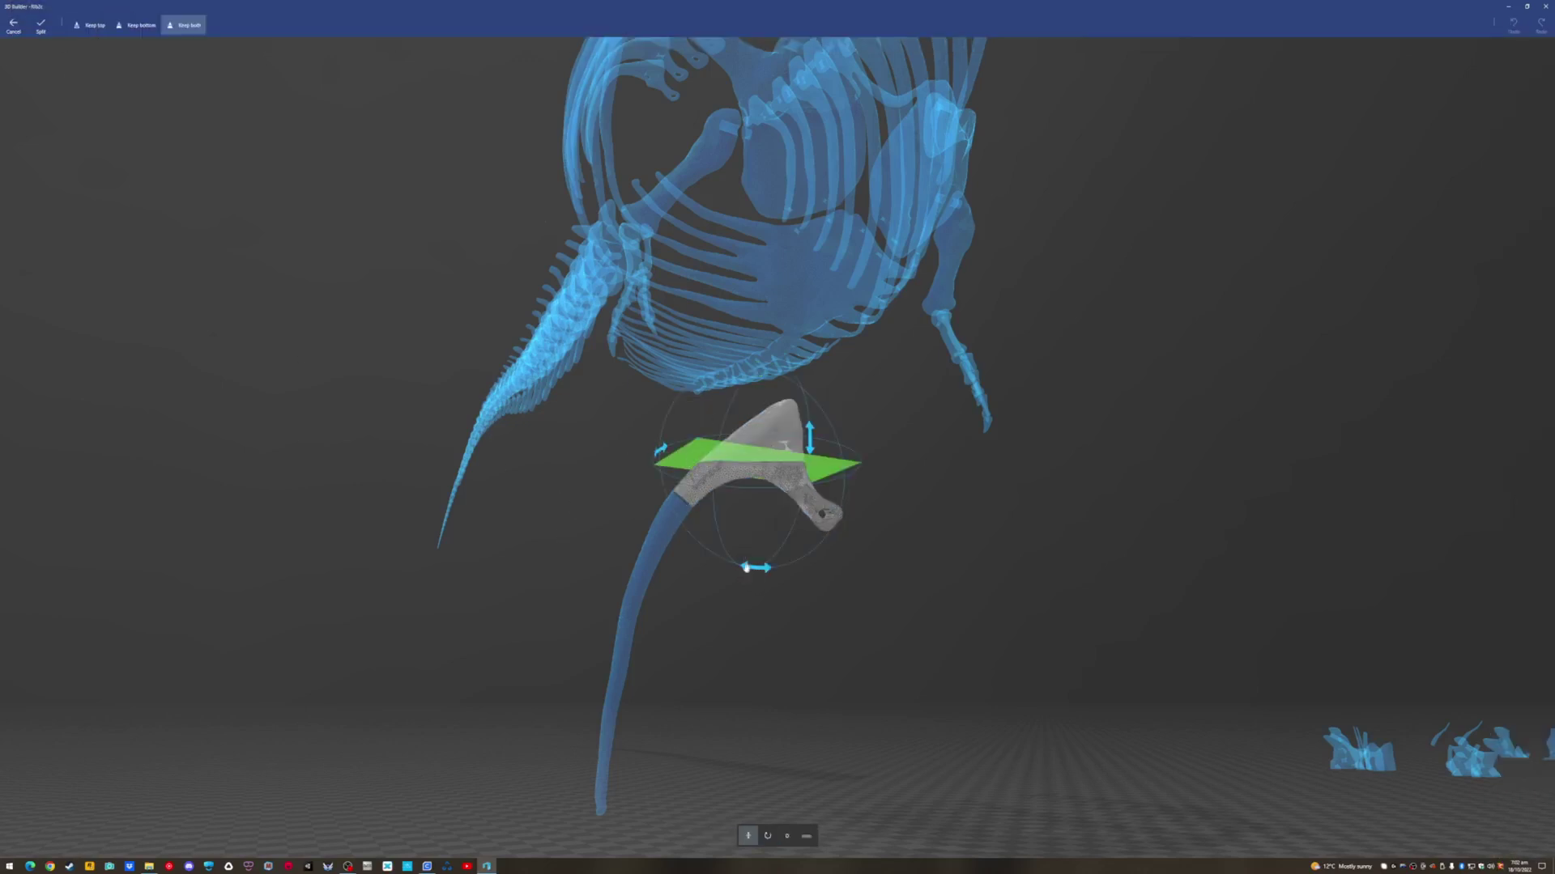
drag(755, 568, 814, 557)
right_drag(814, 557, 749, 480)
drag(748, 480, 877, 649)
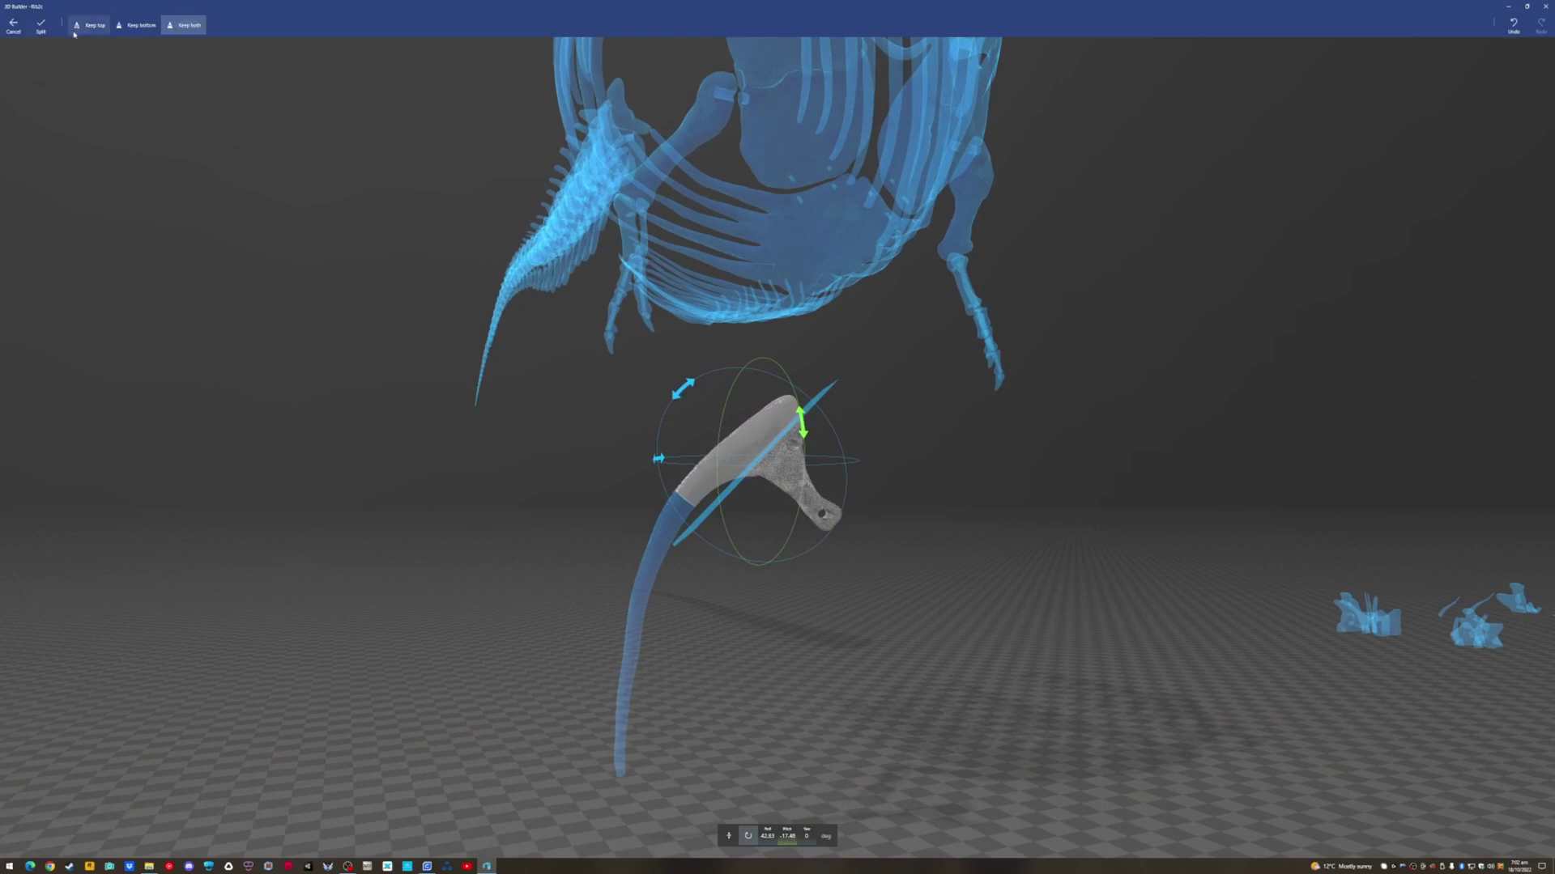
click(41, 24)
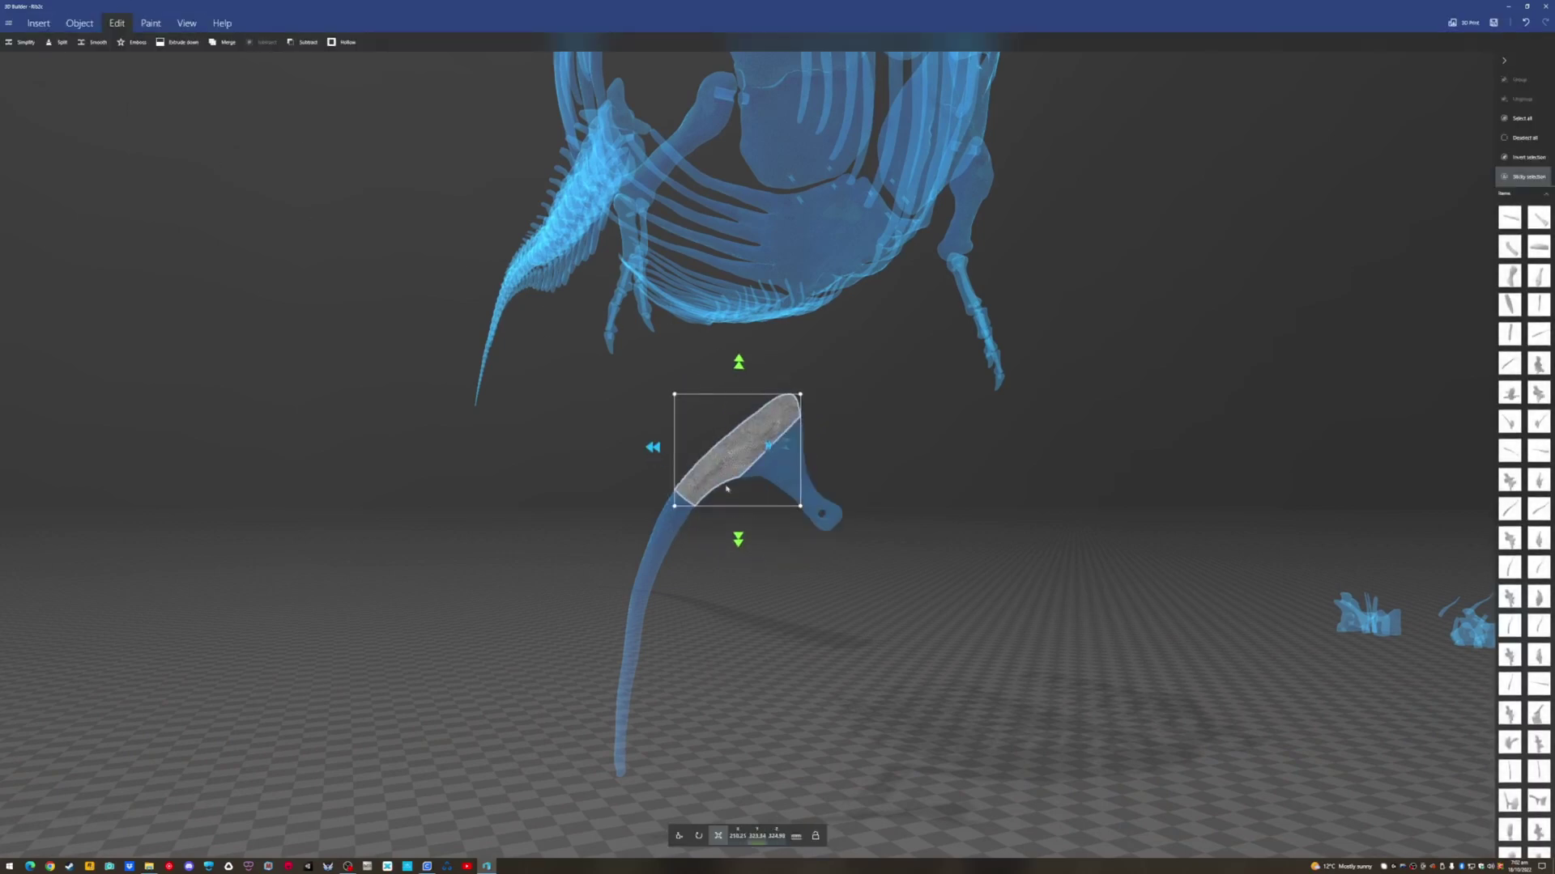
click(718, 520)
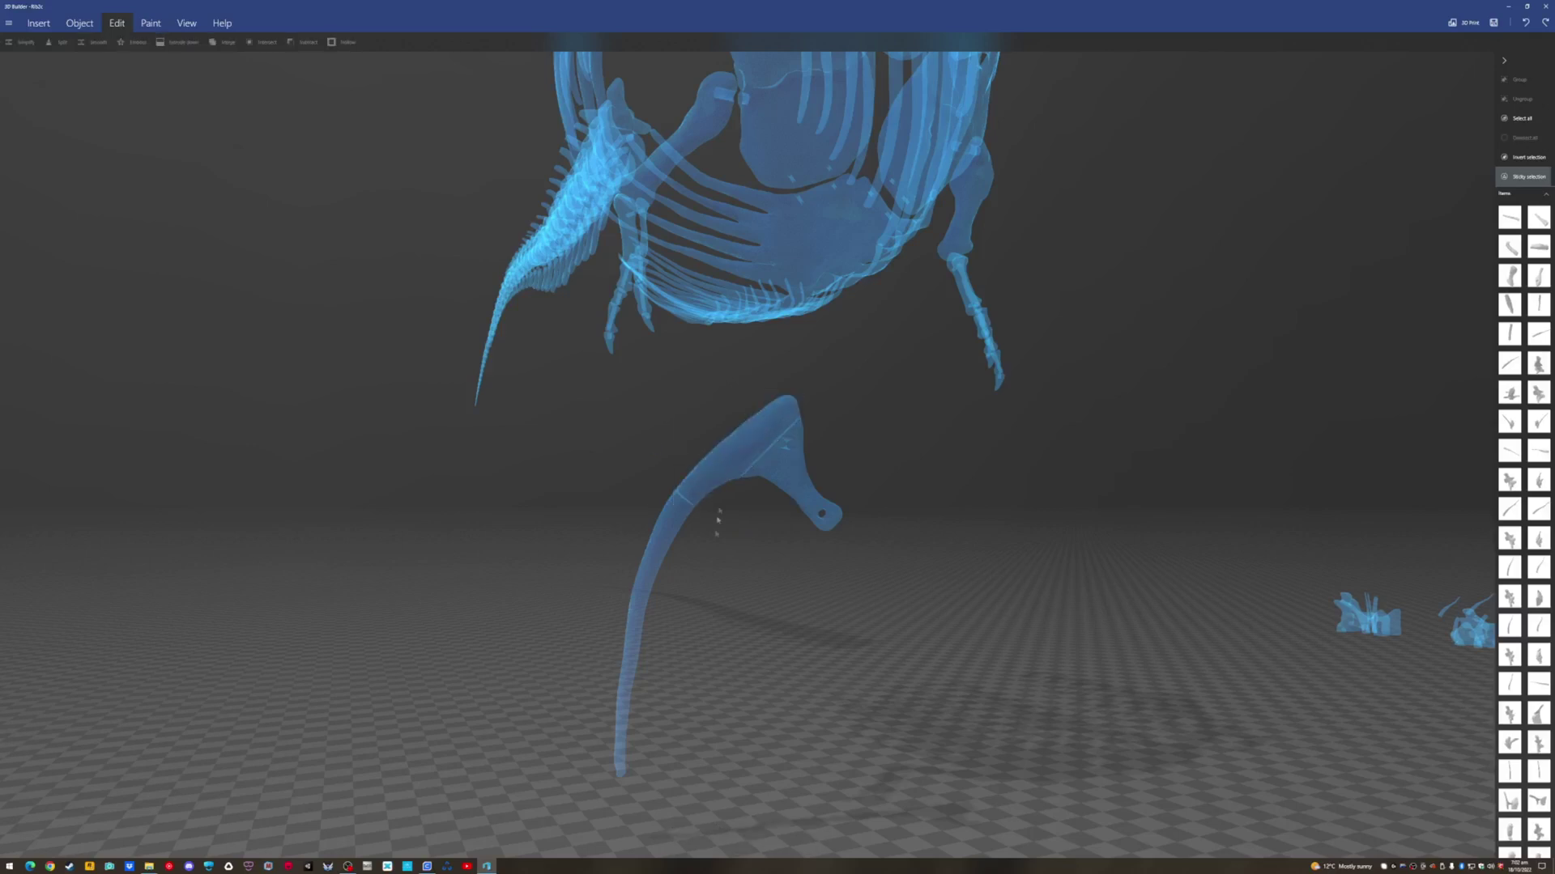
click(668, 549)
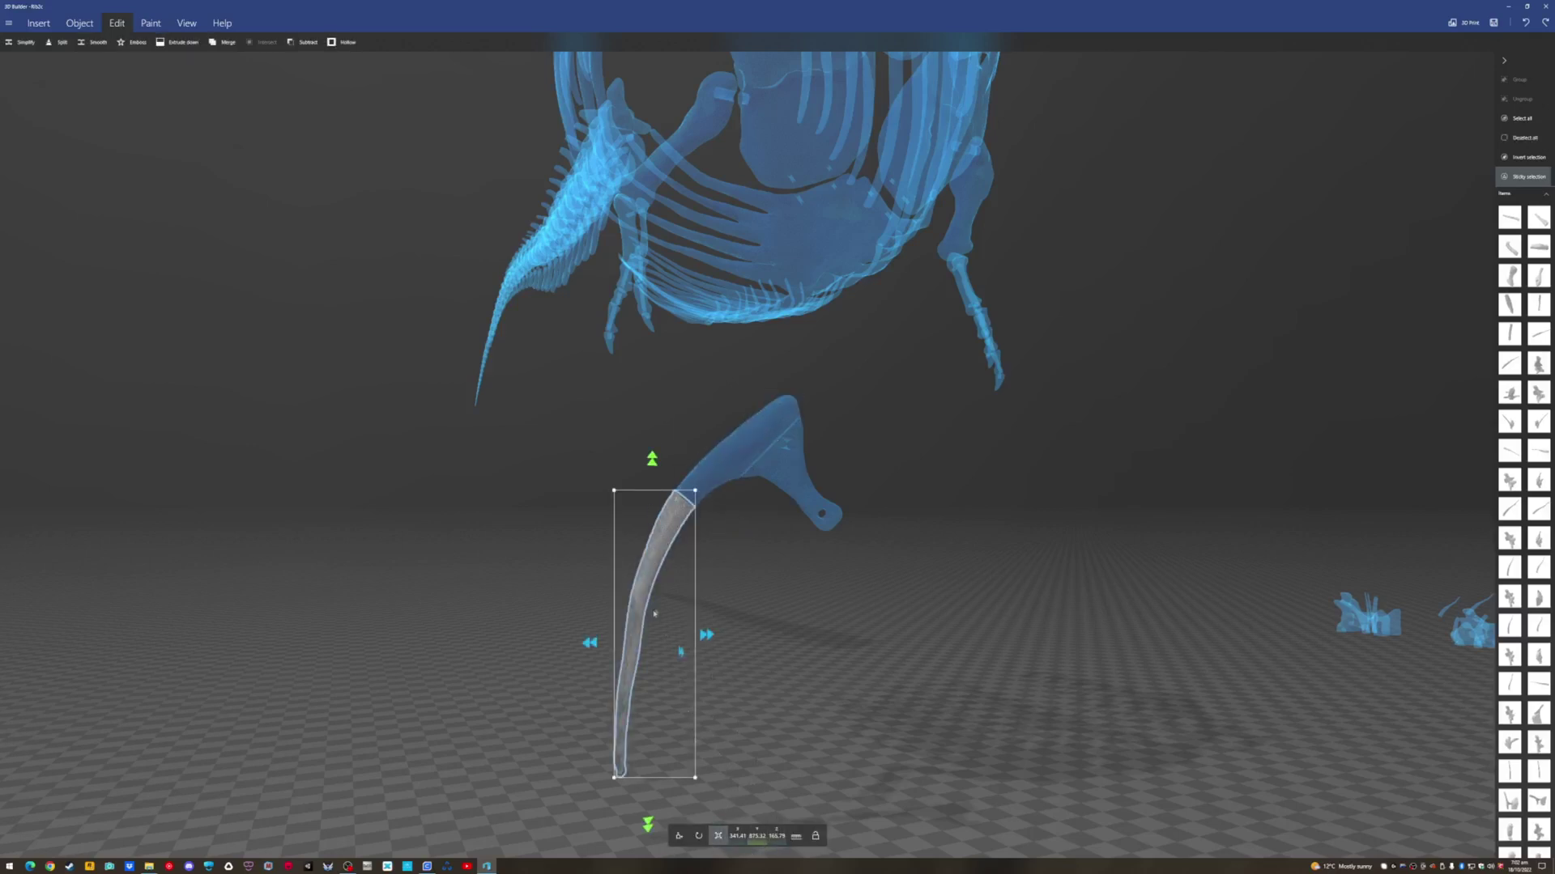
click(712, 518)
click(731, 441)
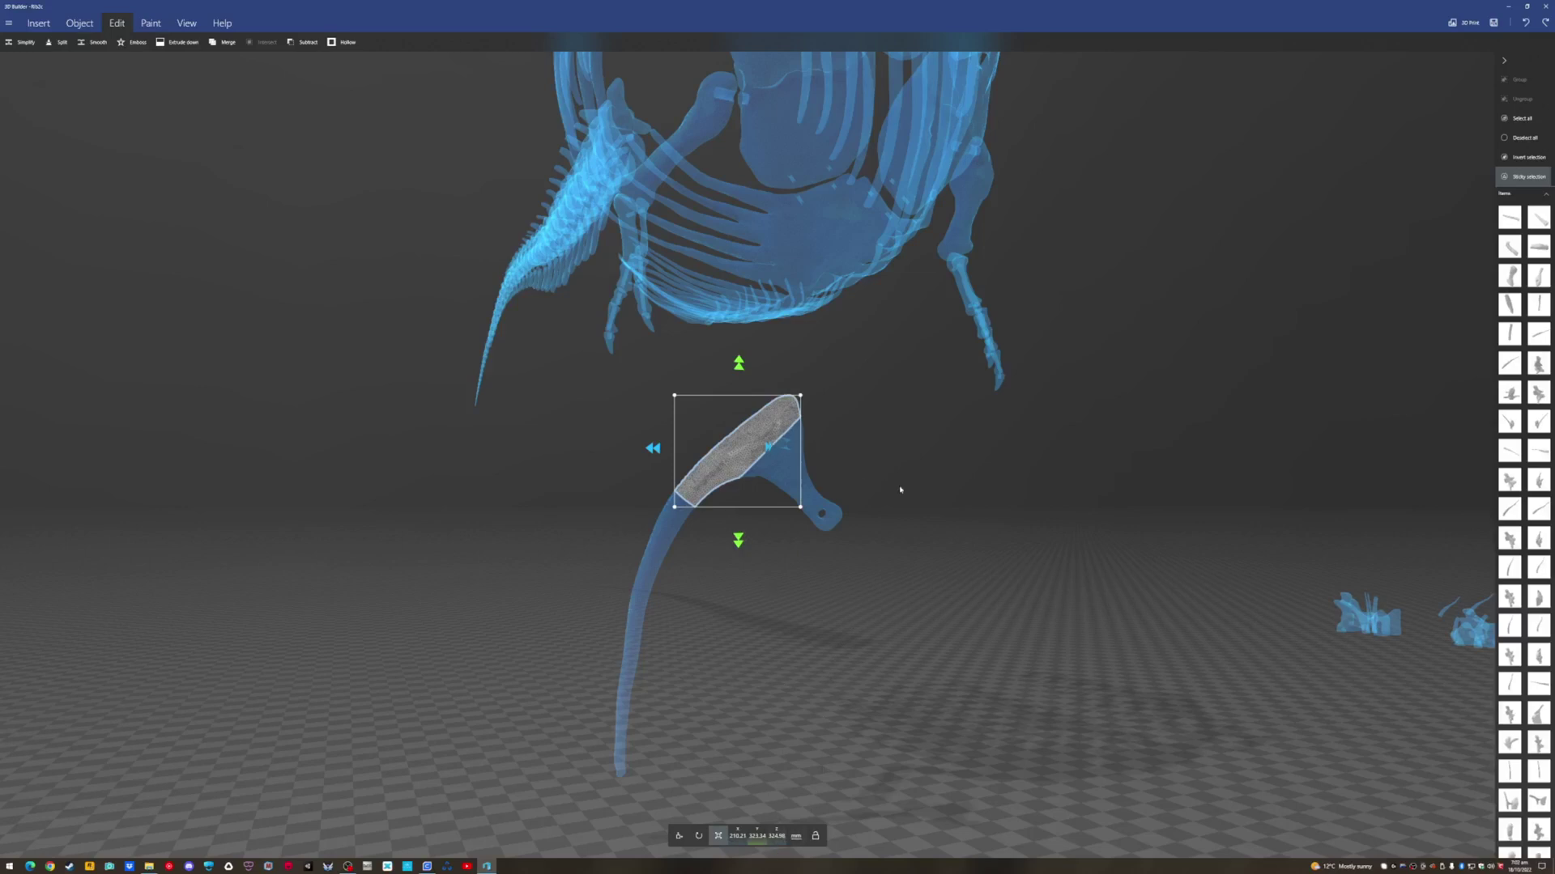
right_drag(899, 486, 759, 452)
click(805, 477)
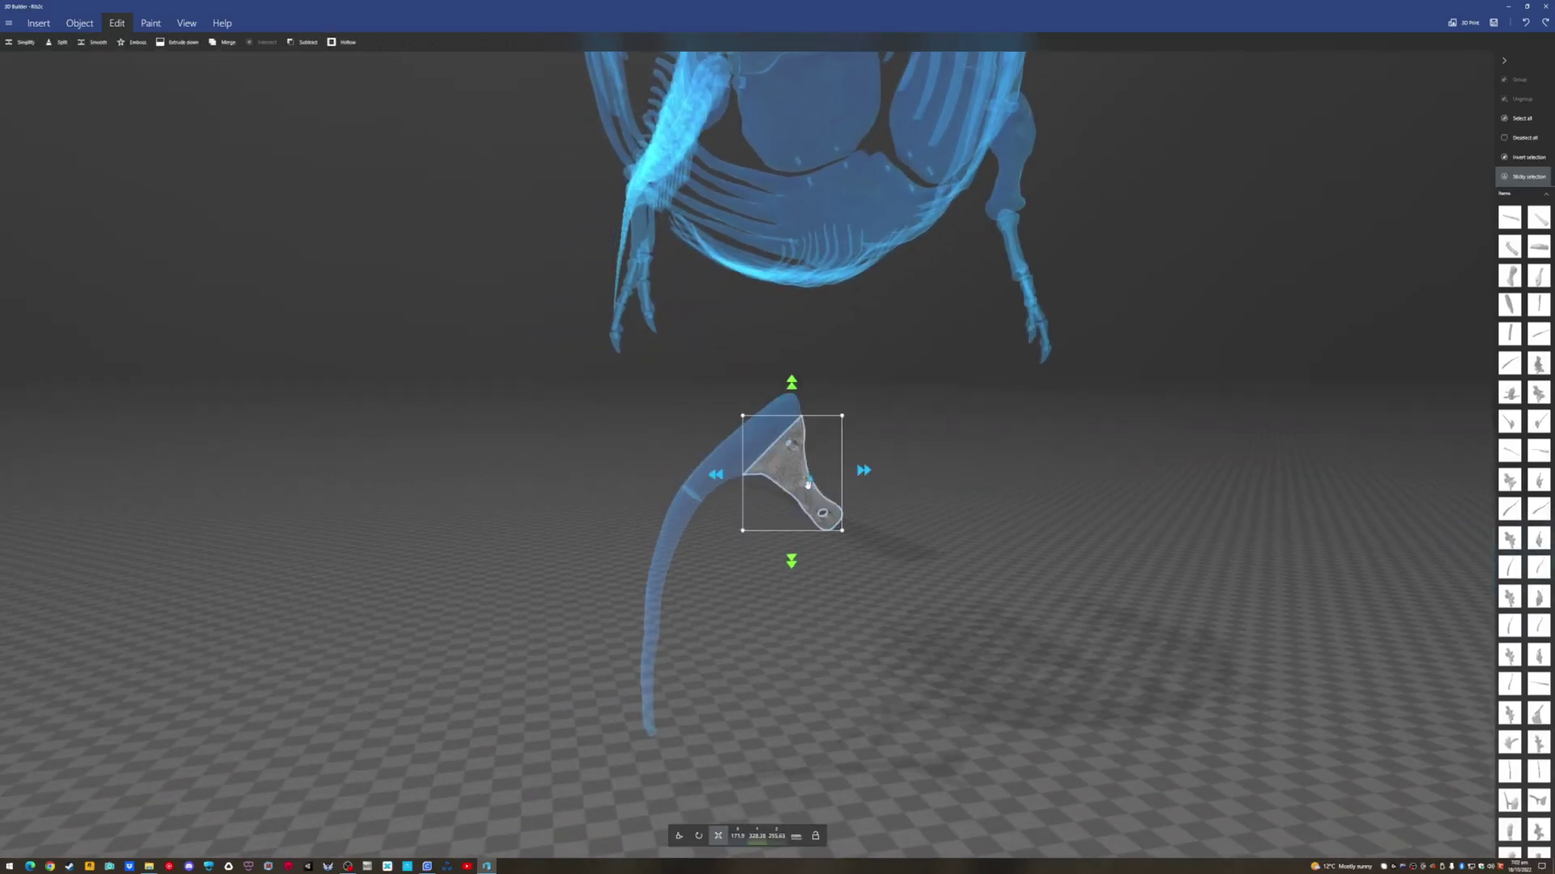
click(752, 515)
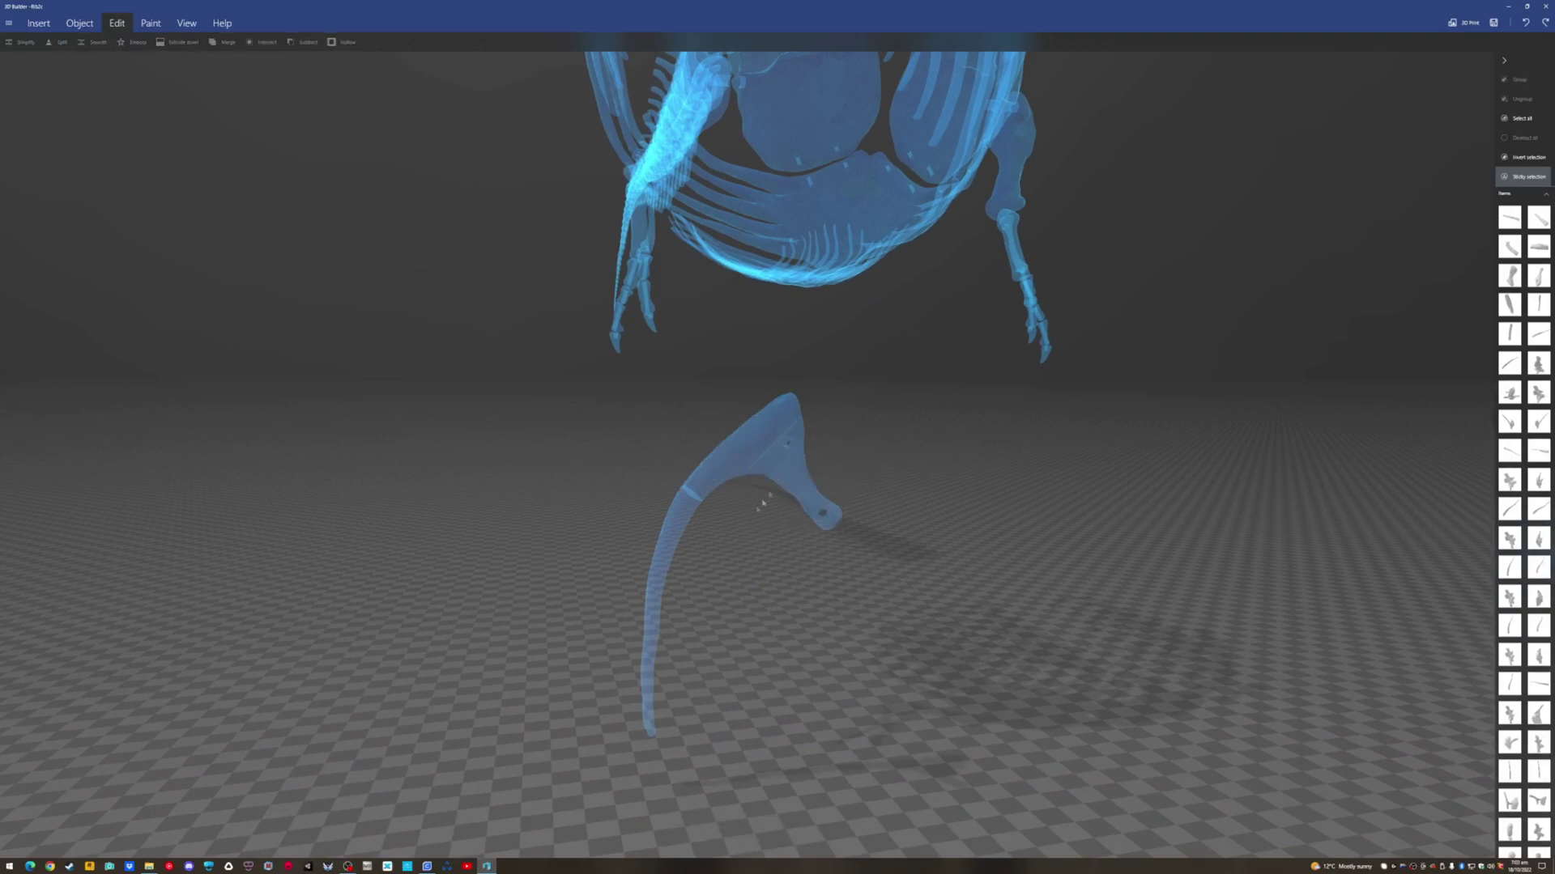
click(684, 520)
right_drag(685, 521, 1022, 551)
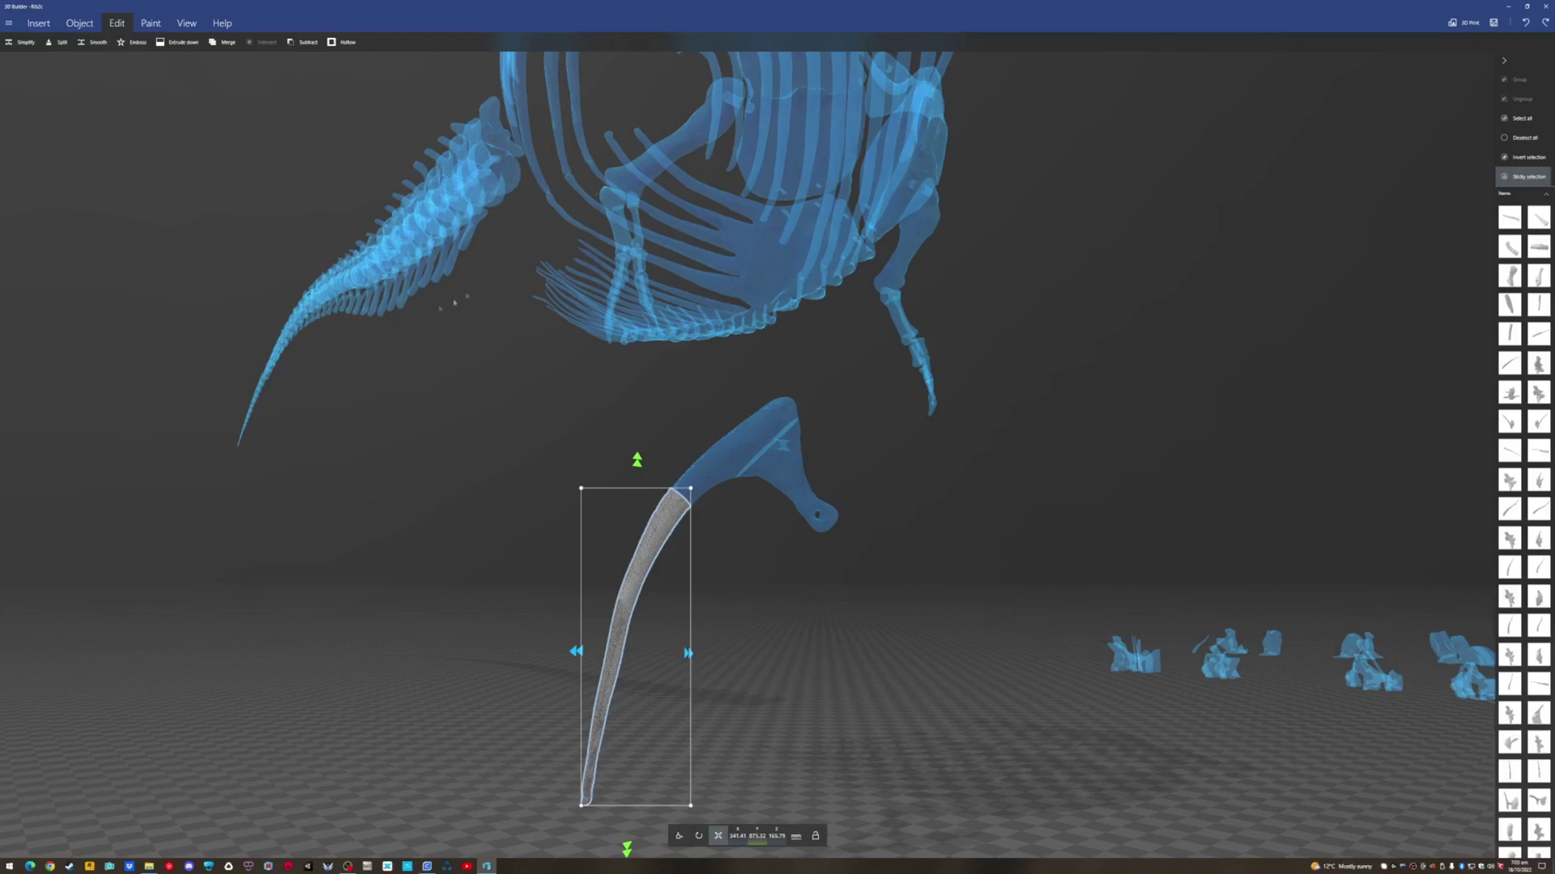
Start a Split on the lower rib shaft and tilt the cutting plane to 12.14°
right_drag(717, 531, 711, 425)
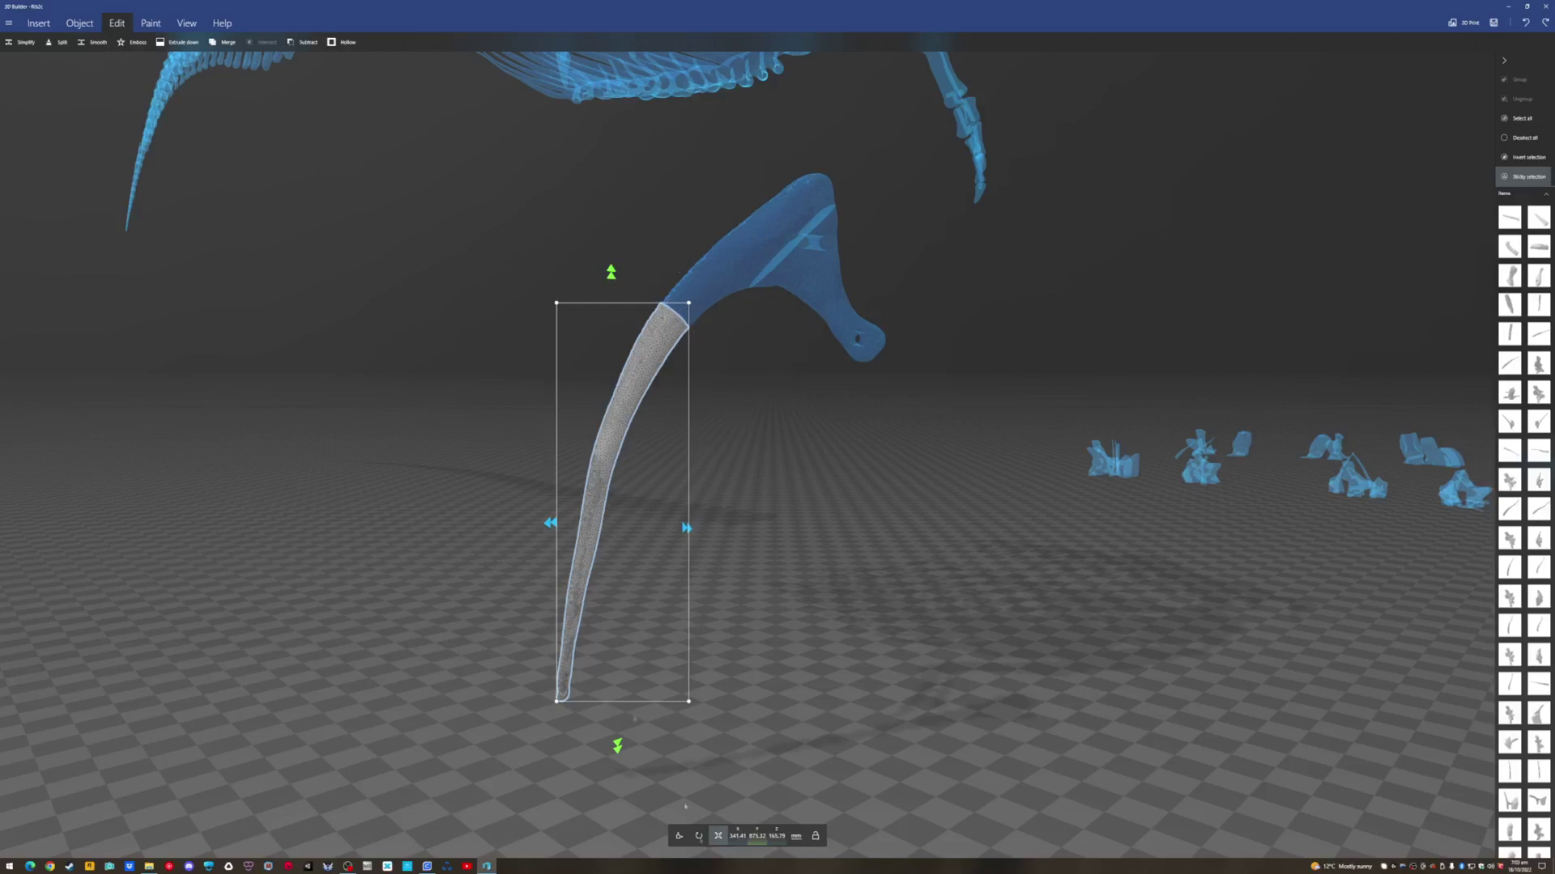
click(679, 836)
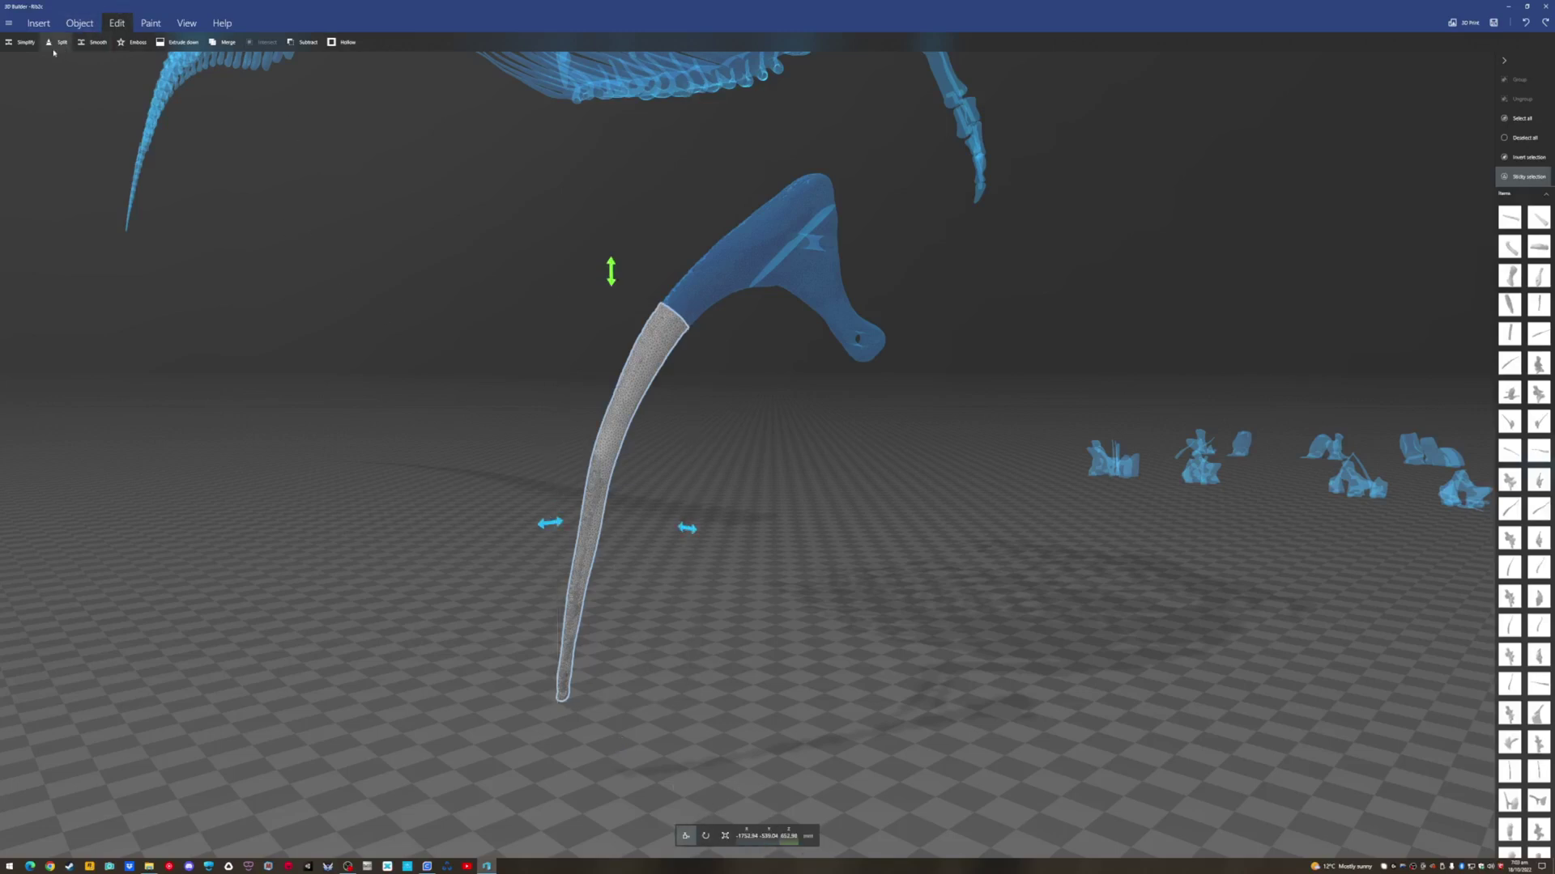
click(59, 42)
right_drag(563, 479, 826, 531)
click(693, 478)
drag(693, 482, 681, 495)
right_drag(681, 496, 392, 331)
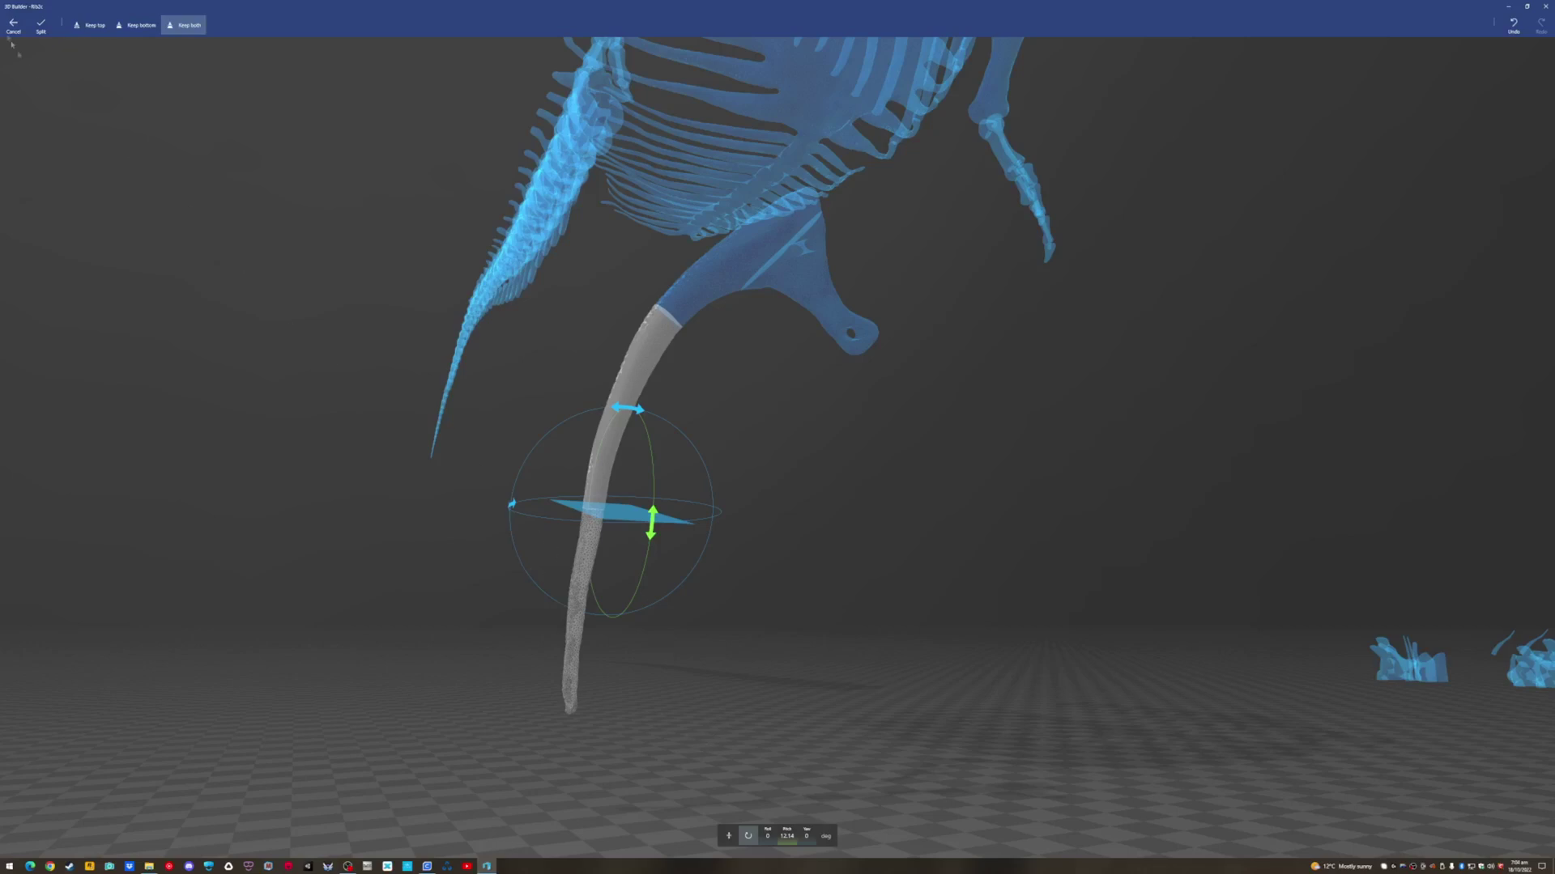
Apply the split, stand the lower shaft piece upright and settle it on the floor
click(40, 25)
click(629, 411)
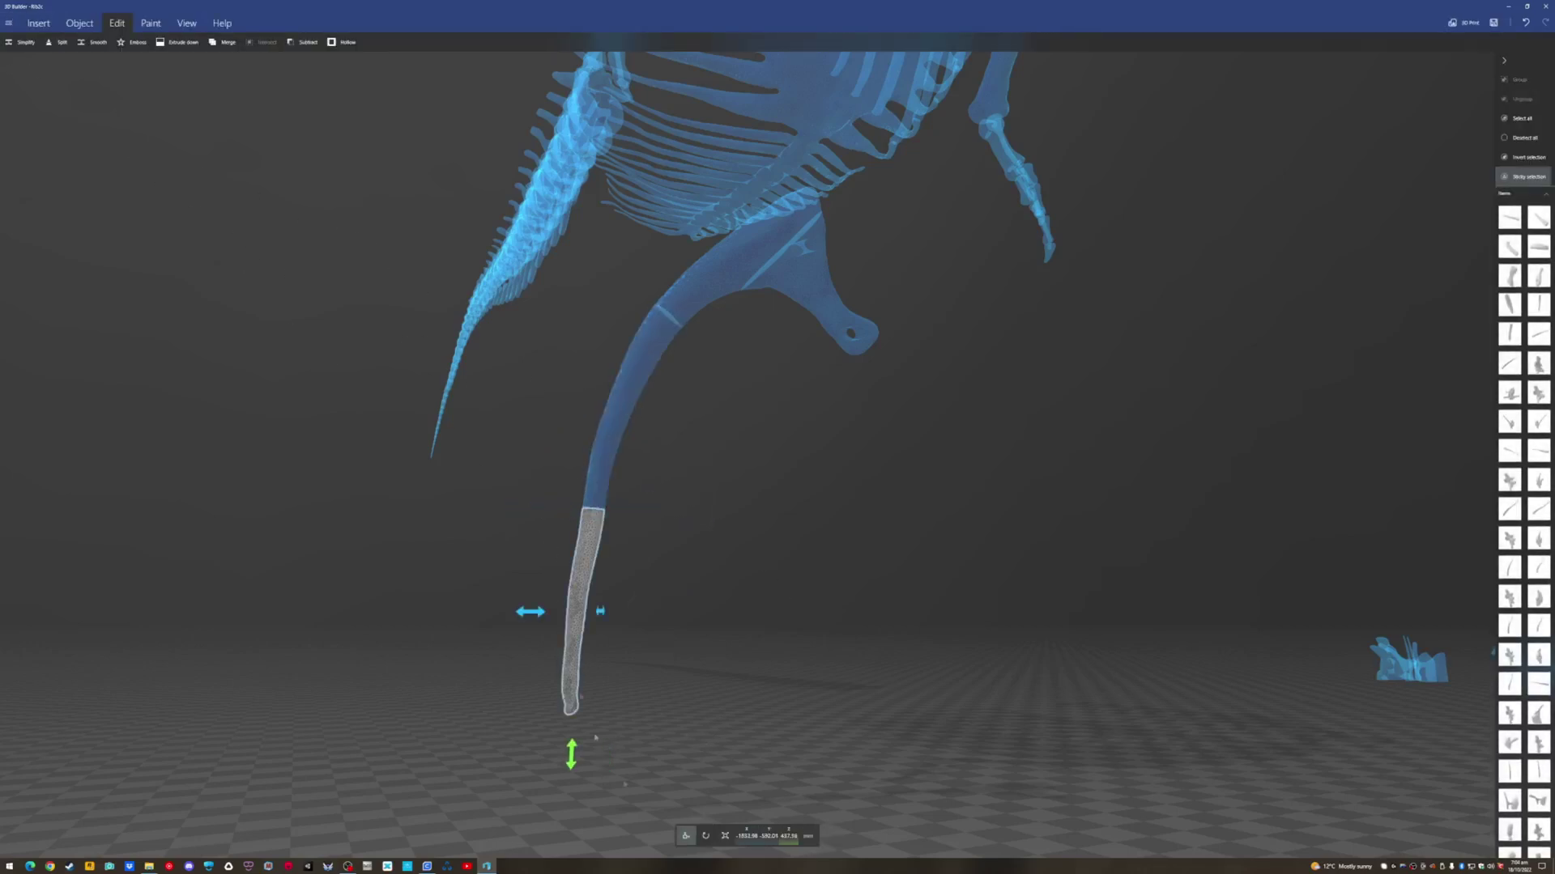
click(705, 836)
drag(614, 601, 173, 402)
drag(463, 611, 462, 756)
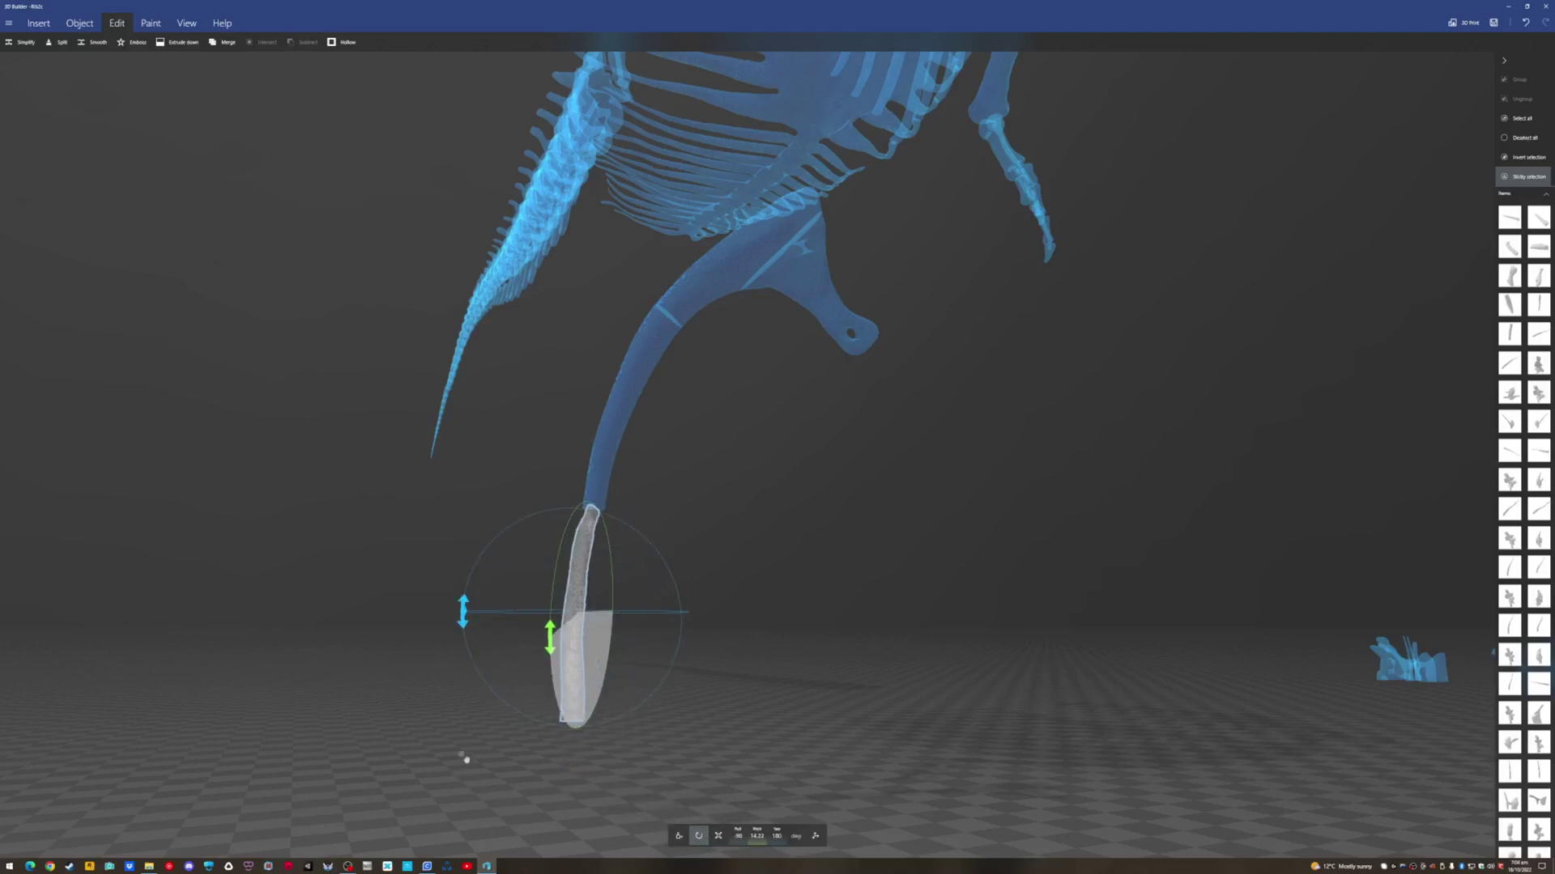
click(78, 21)
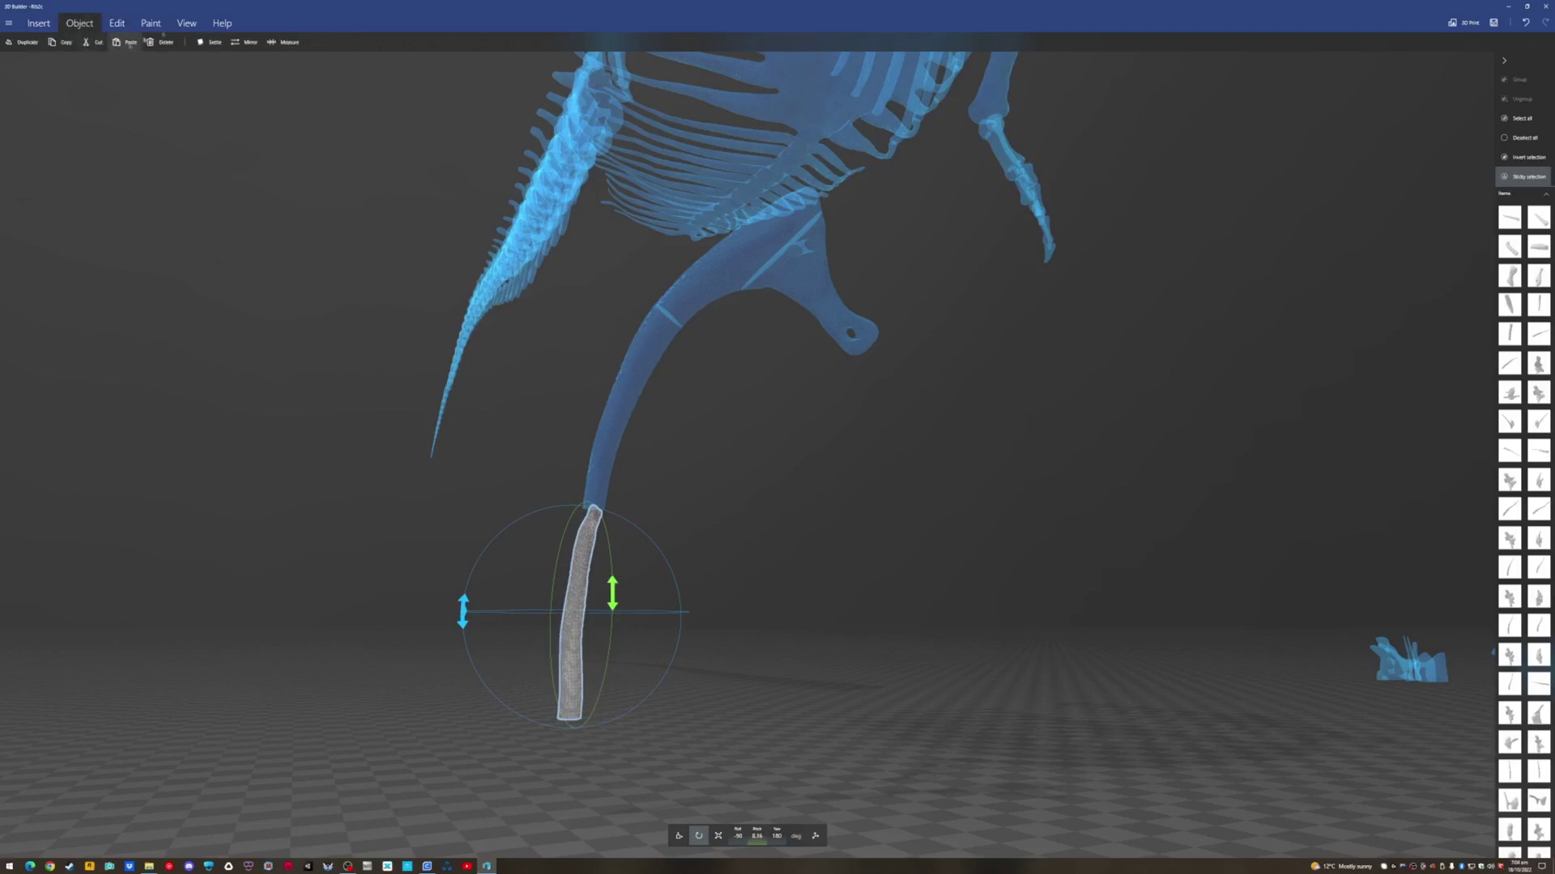
click(215, 44)
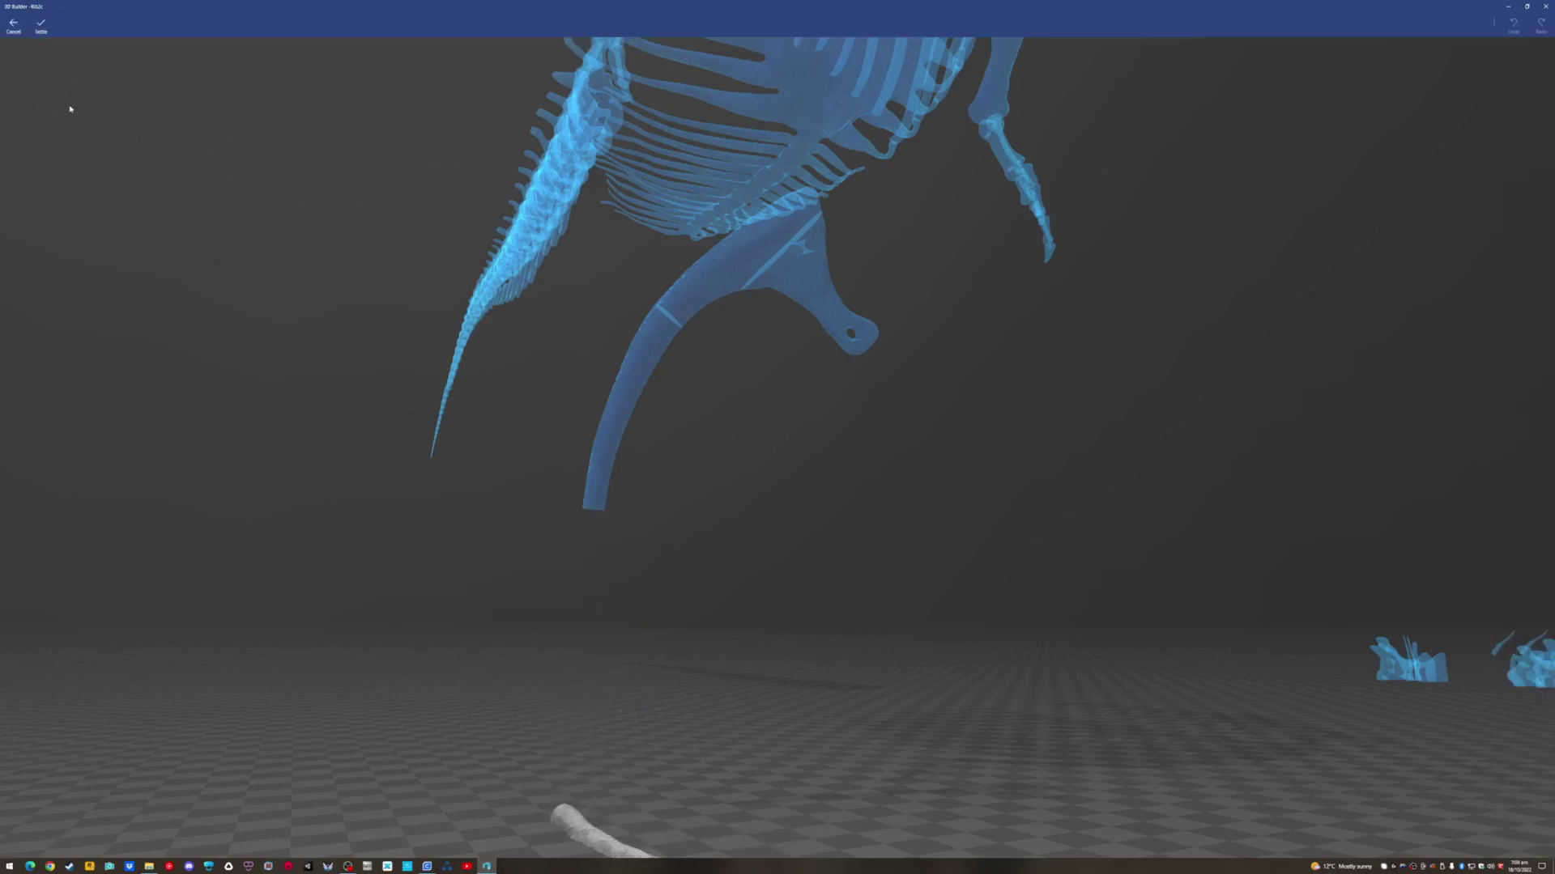
click(34, 34)
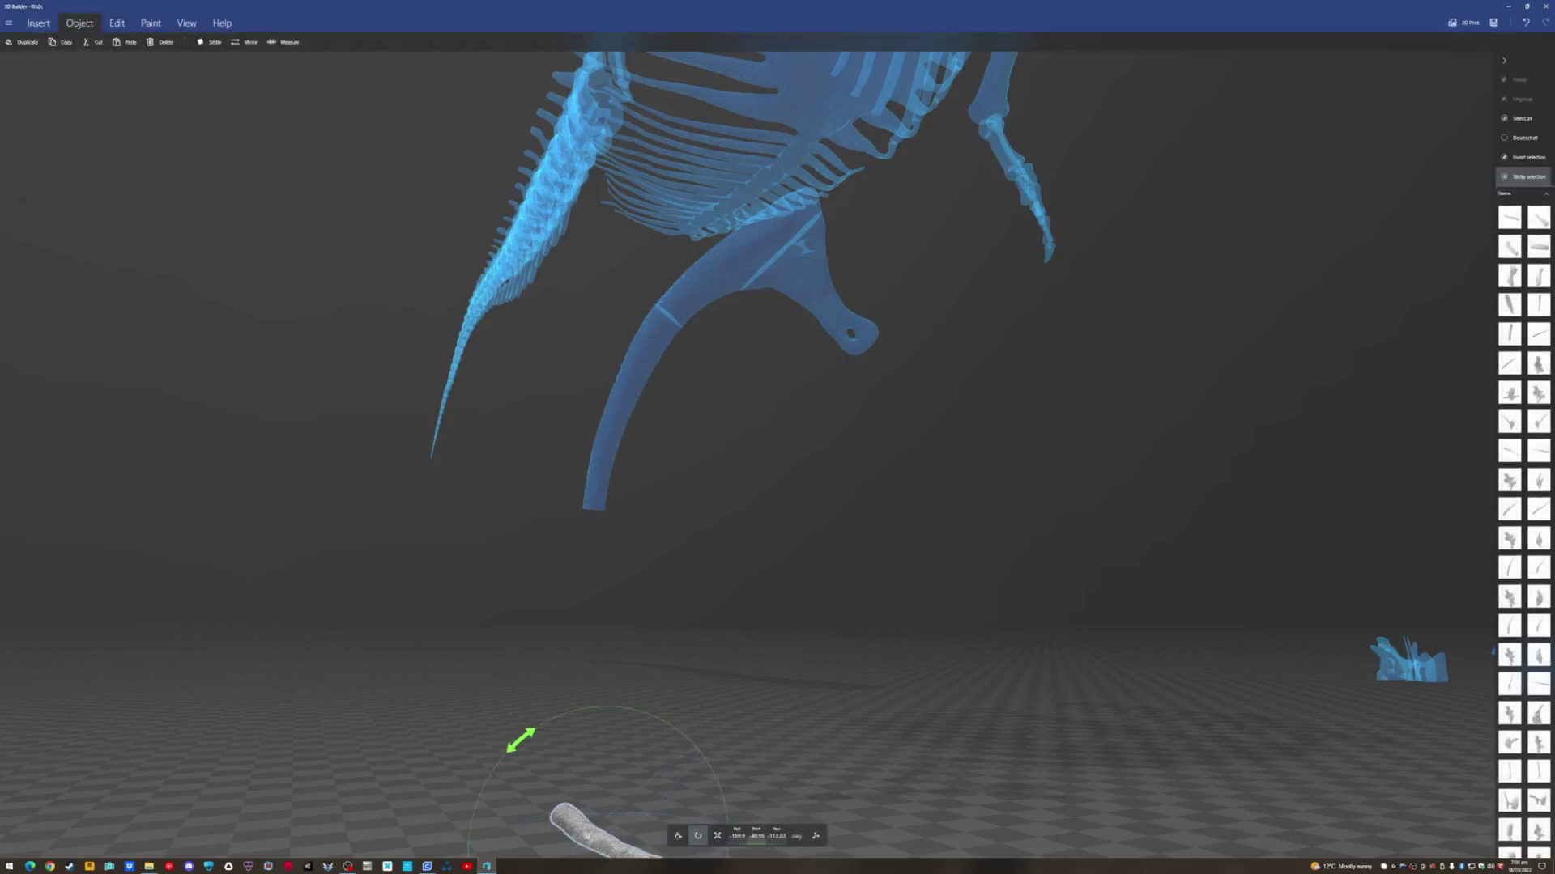
Select the arc bone and settle it onto the floor
click(598, 413)
click(634, 432)
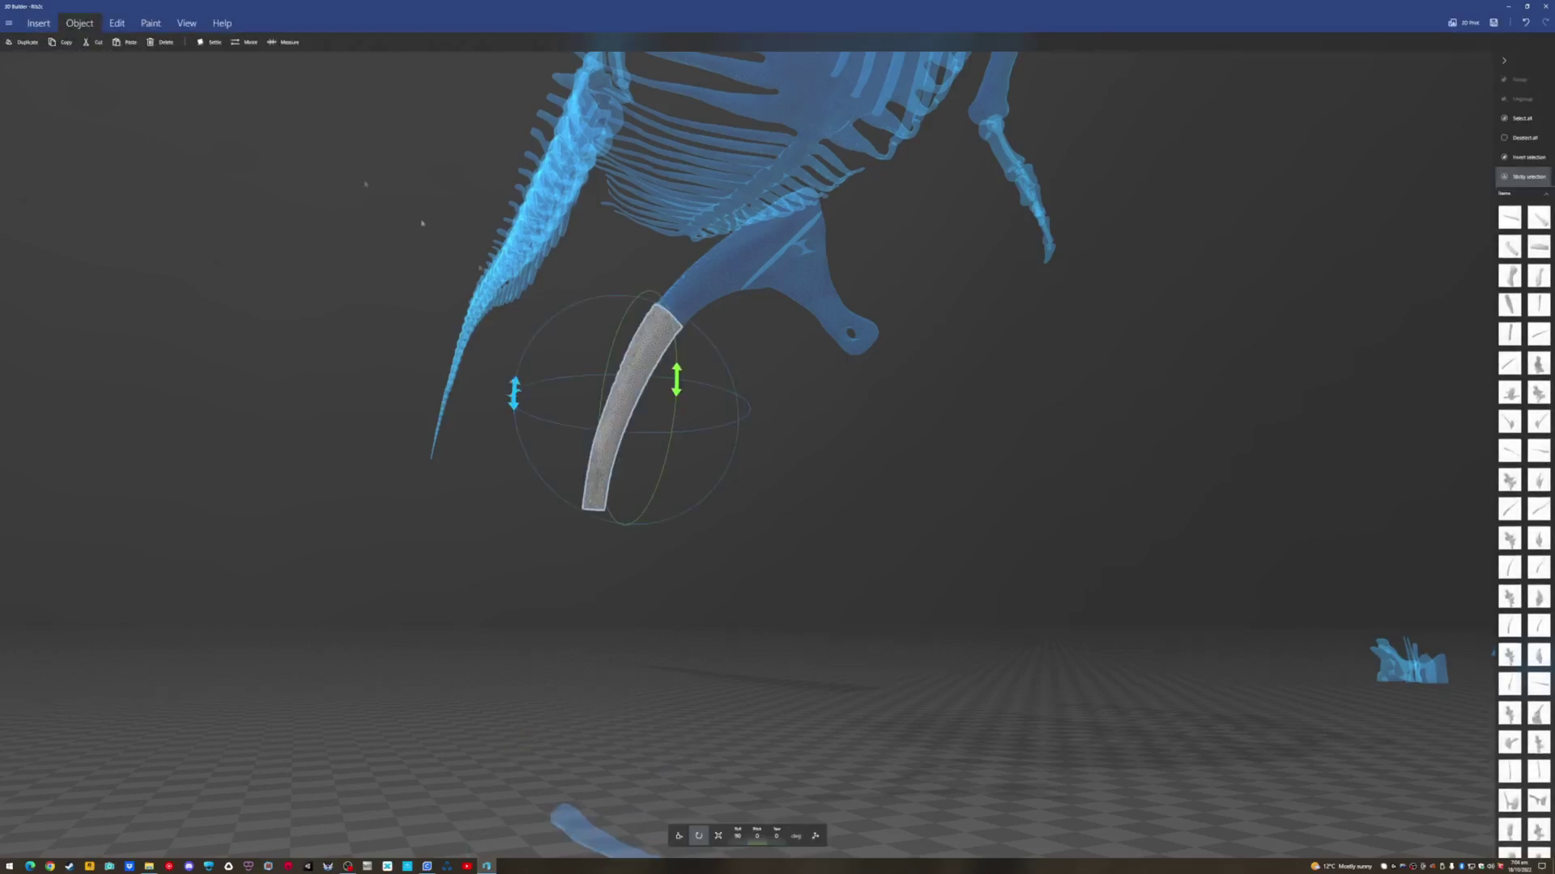
click(209, 42)
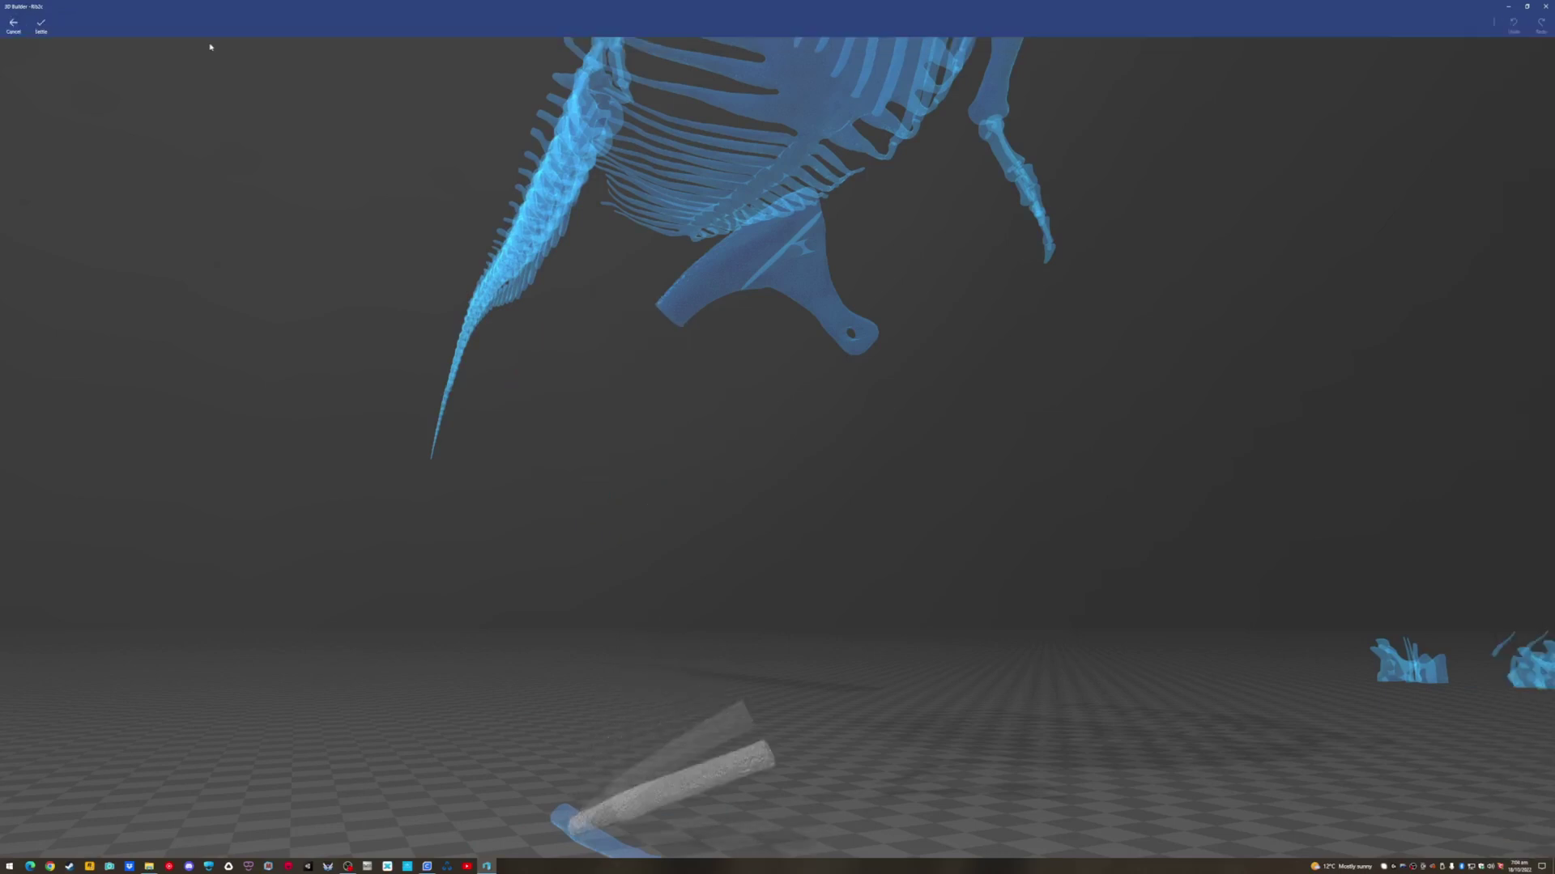
click(40, 26)
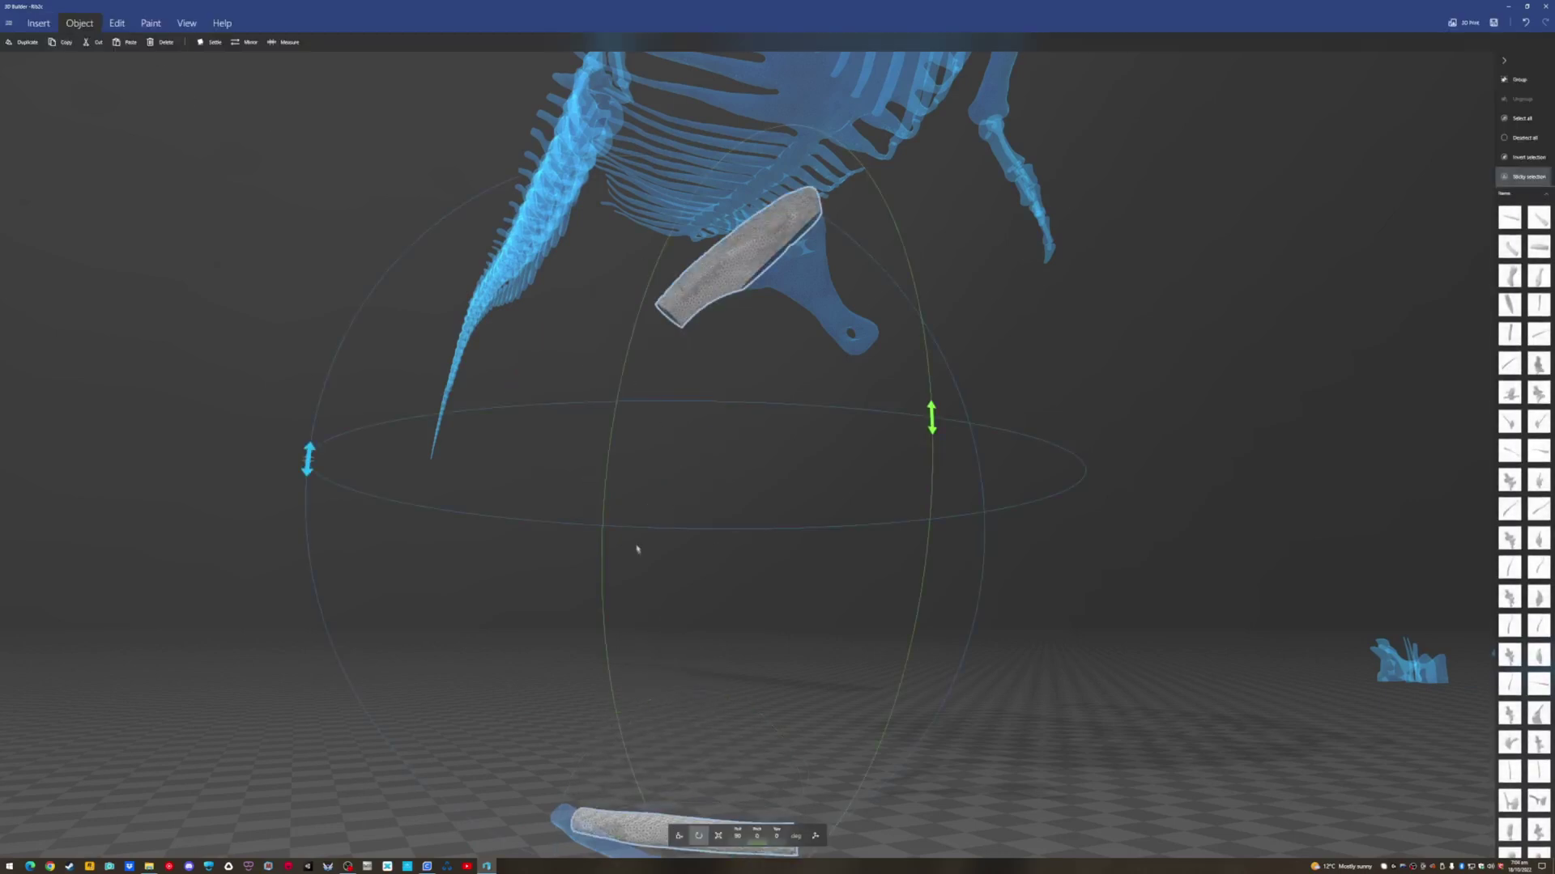
Rotate the upper blade piece and settle it onto the floor
click(660, 829)
drag(871, 472, 690, 213)
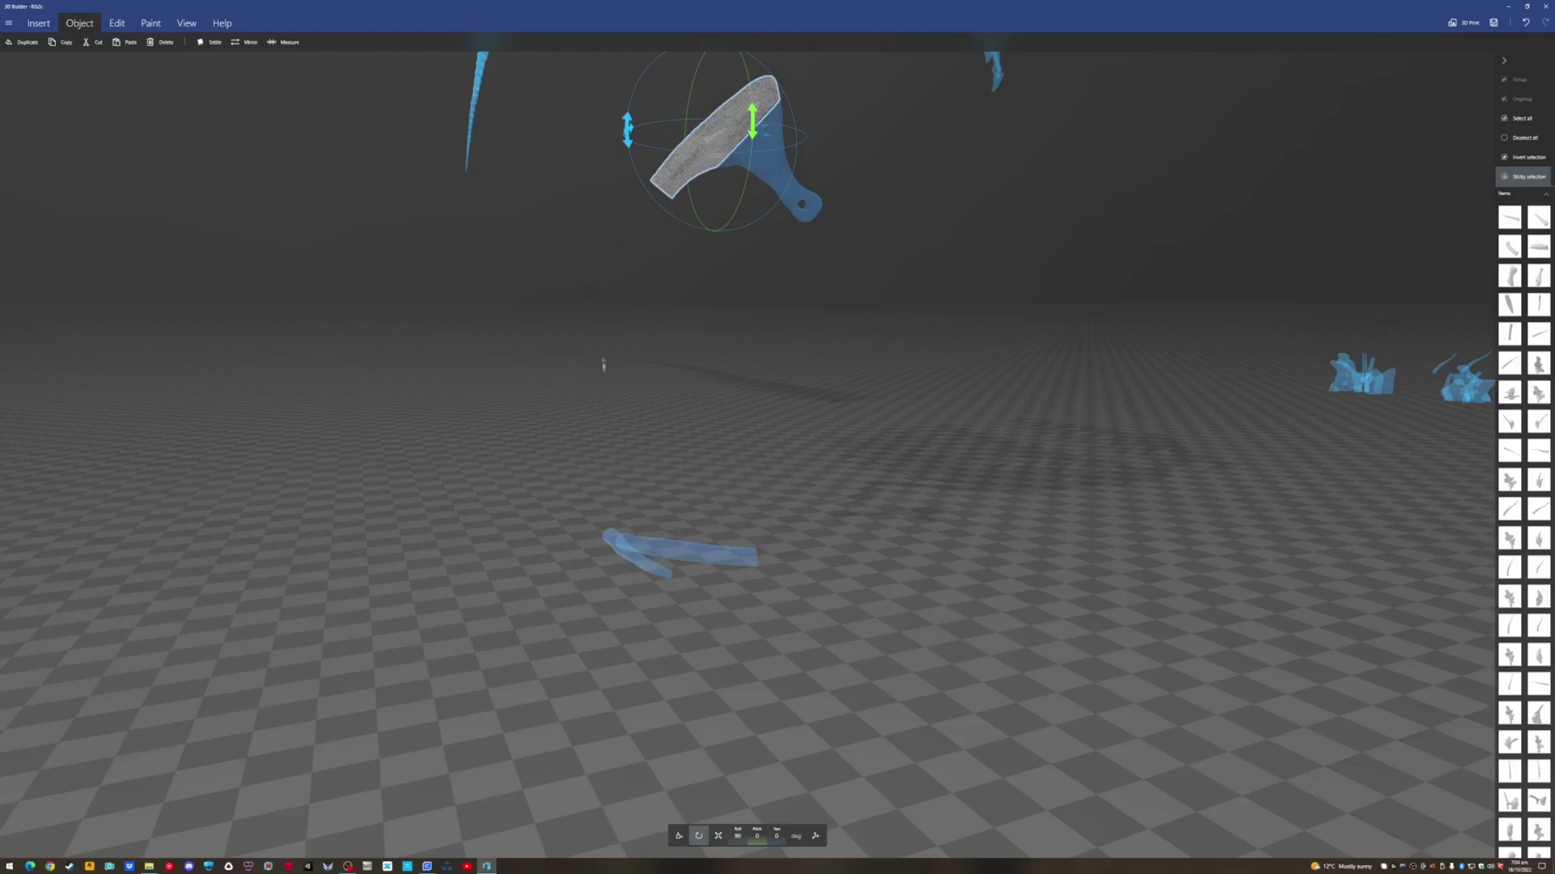
right_drag(630, 525, 751, 548)
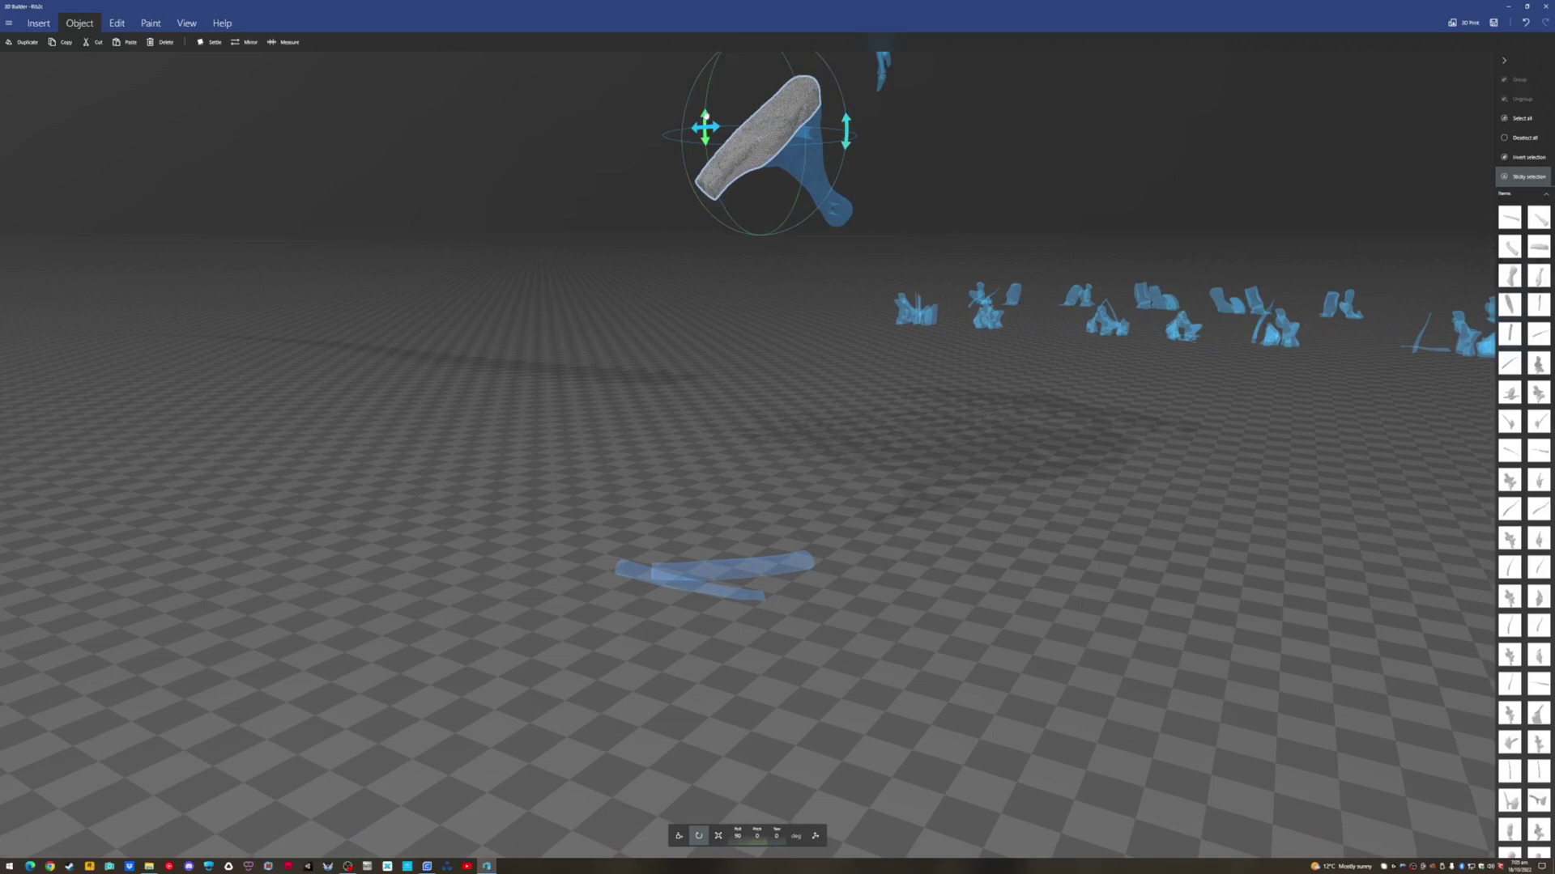
drag(701, 129, 726, 263)
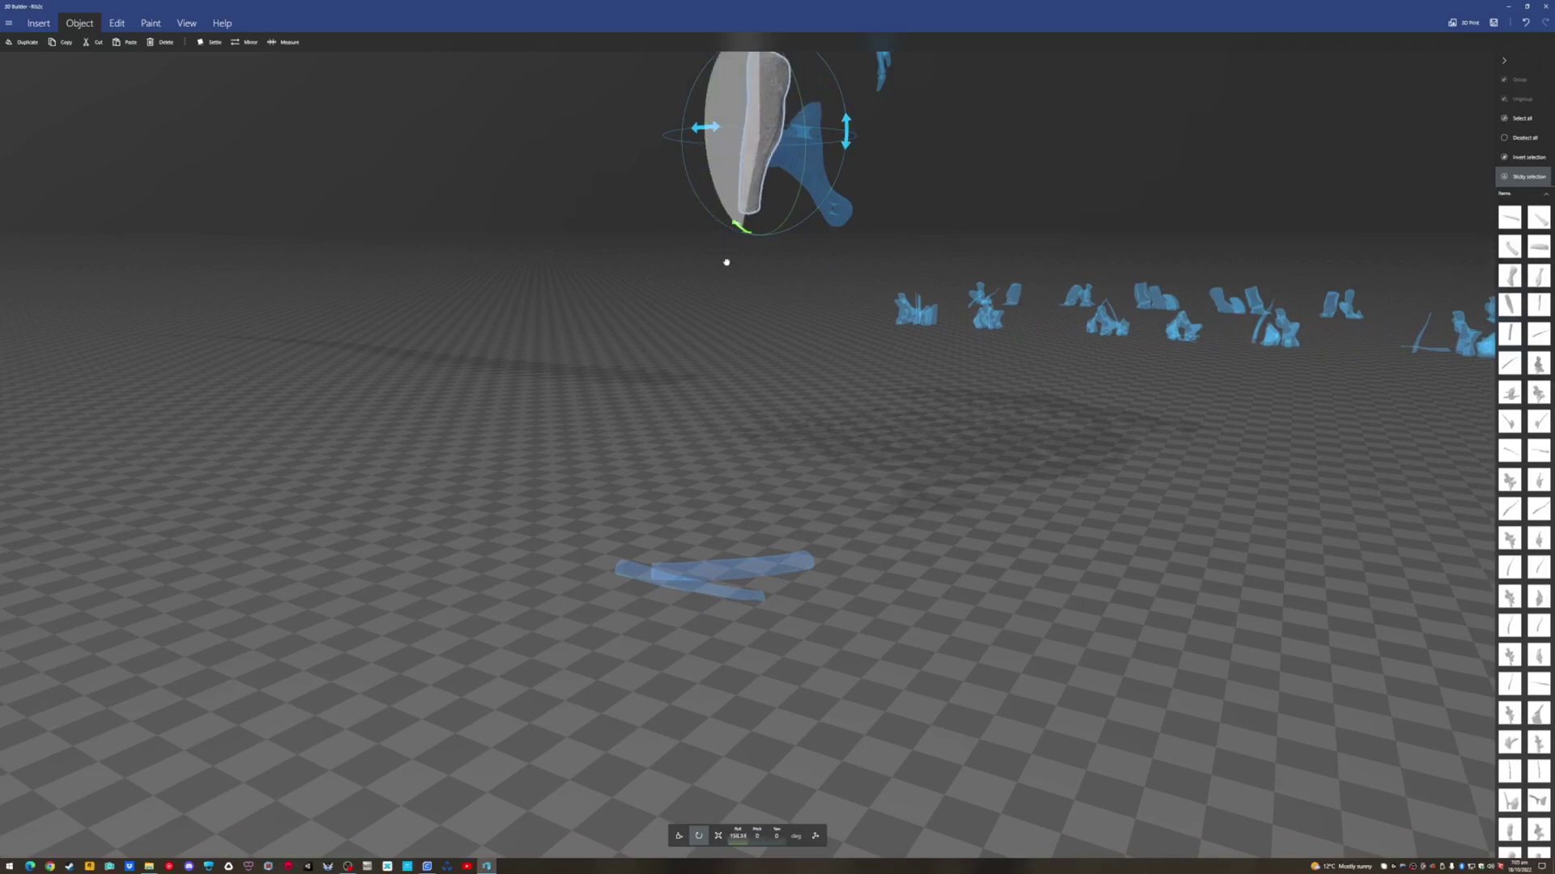
click(206, 42)
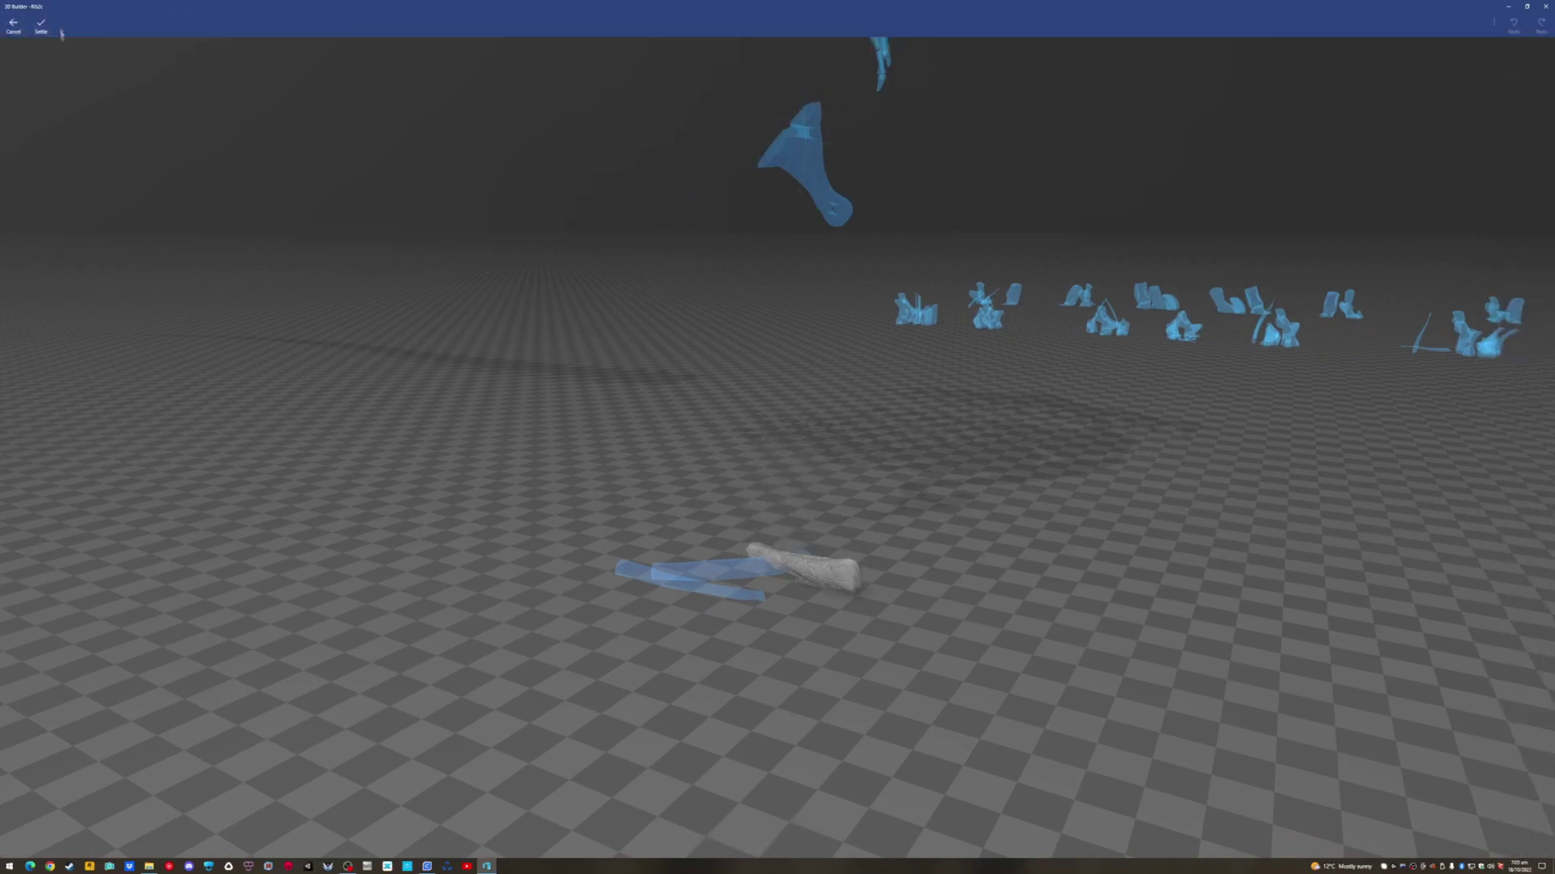
click(42, 26)
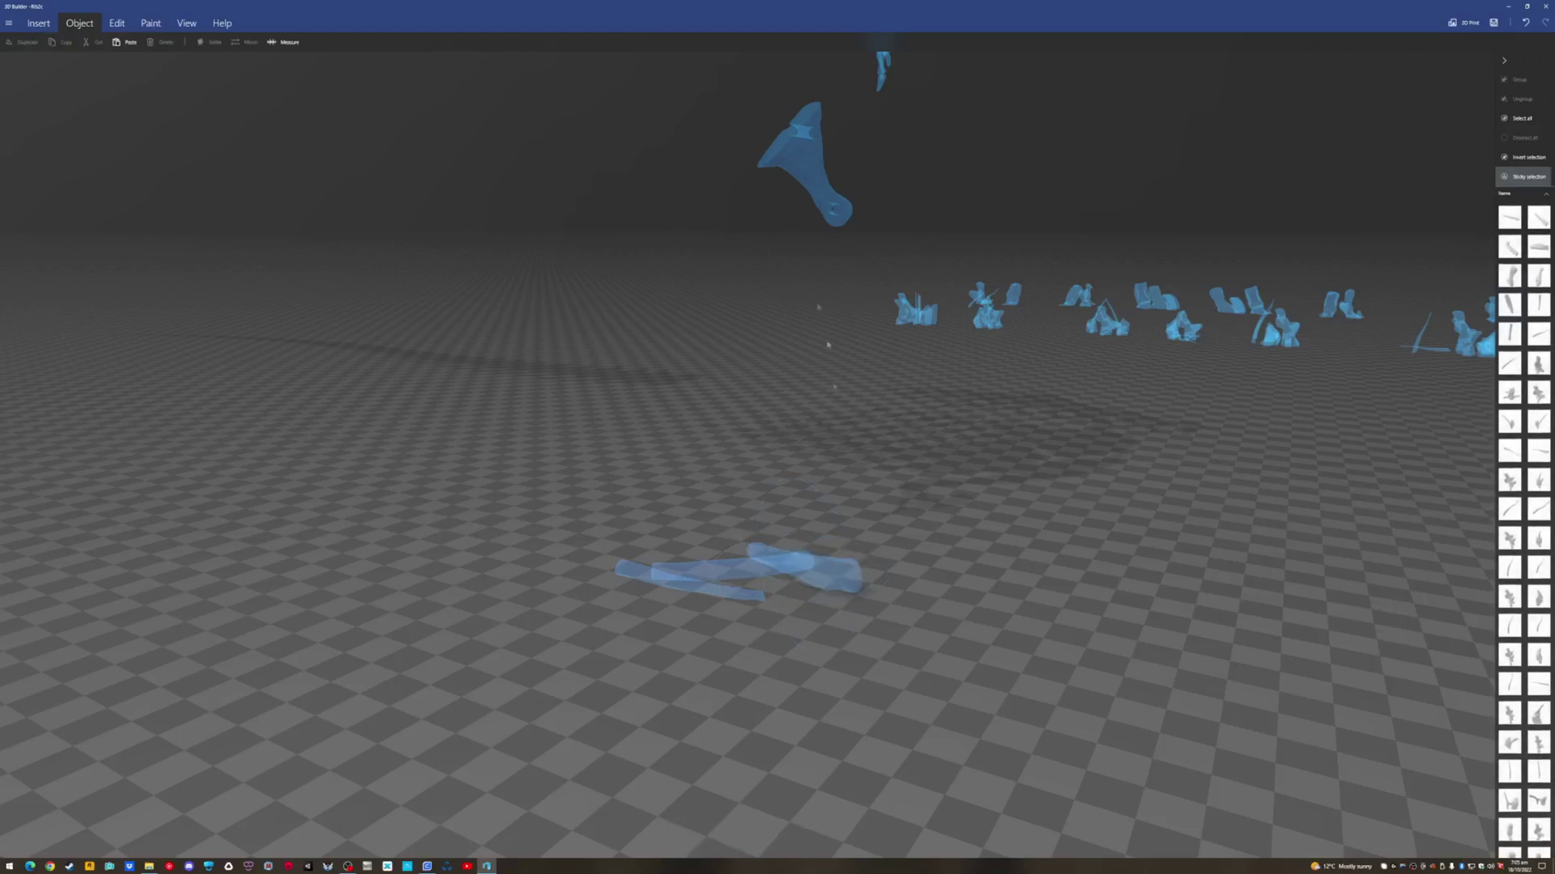
Rotate the floating blue piece upright and settle it onto the floor
click(798, 174)
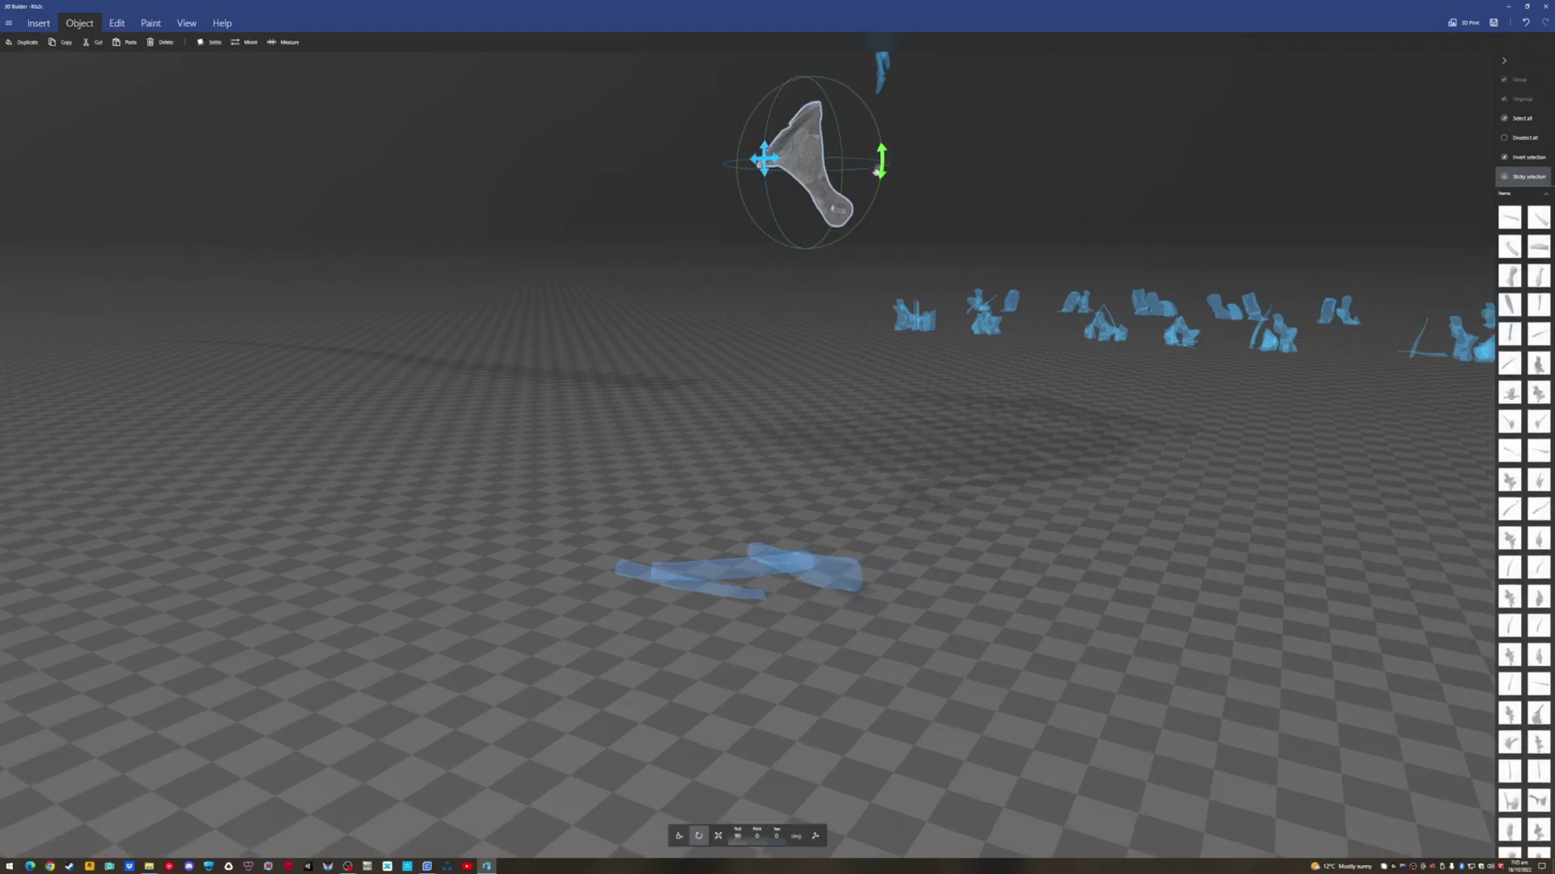
drag(763, 159, 752, 217)
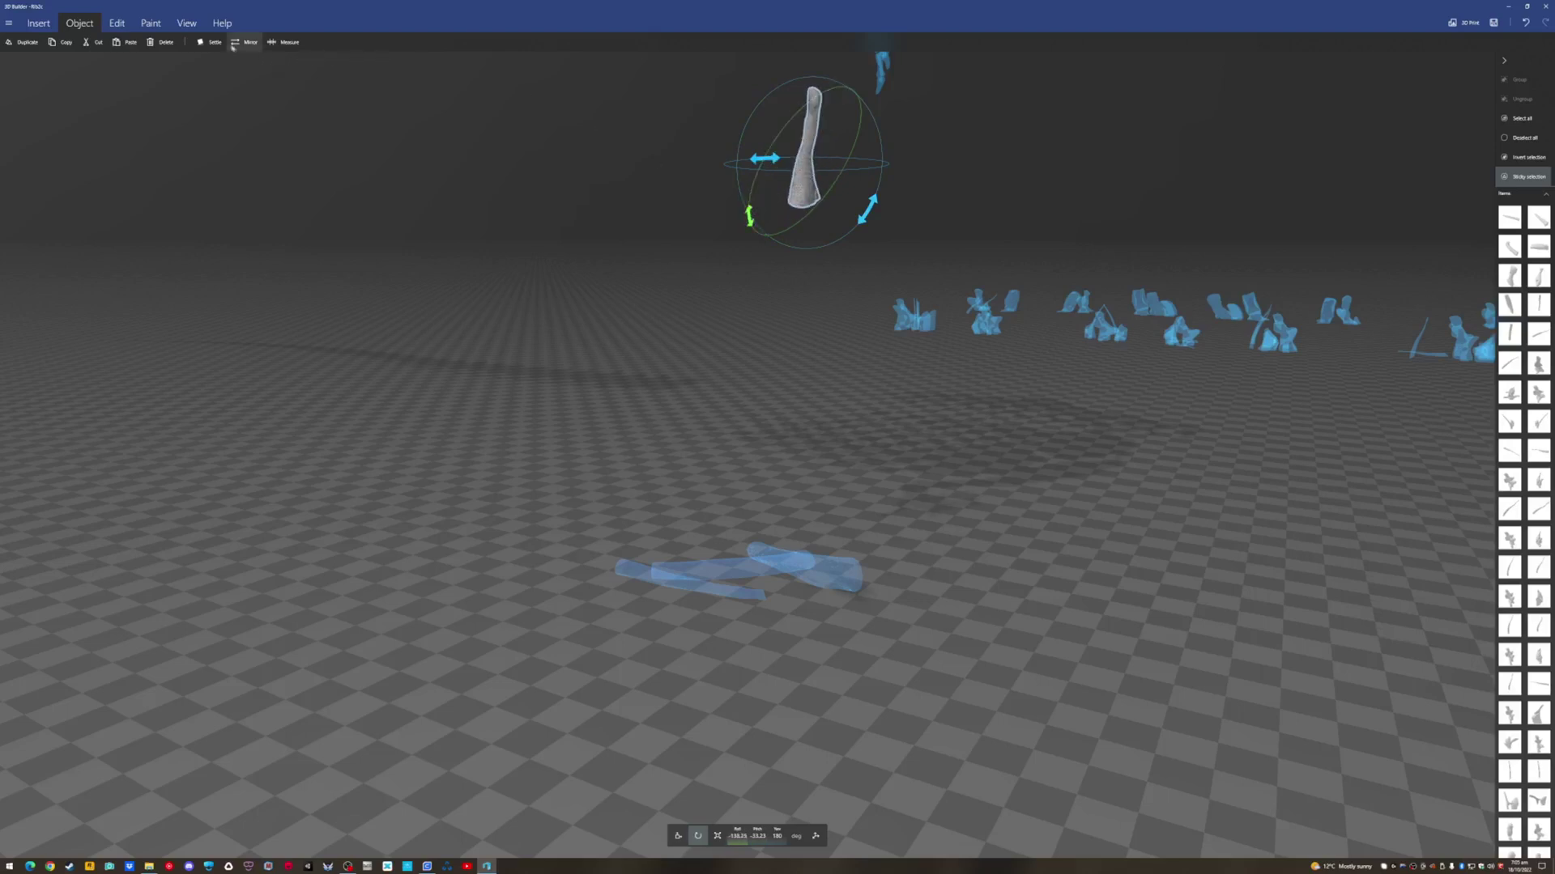
click(215, 43)
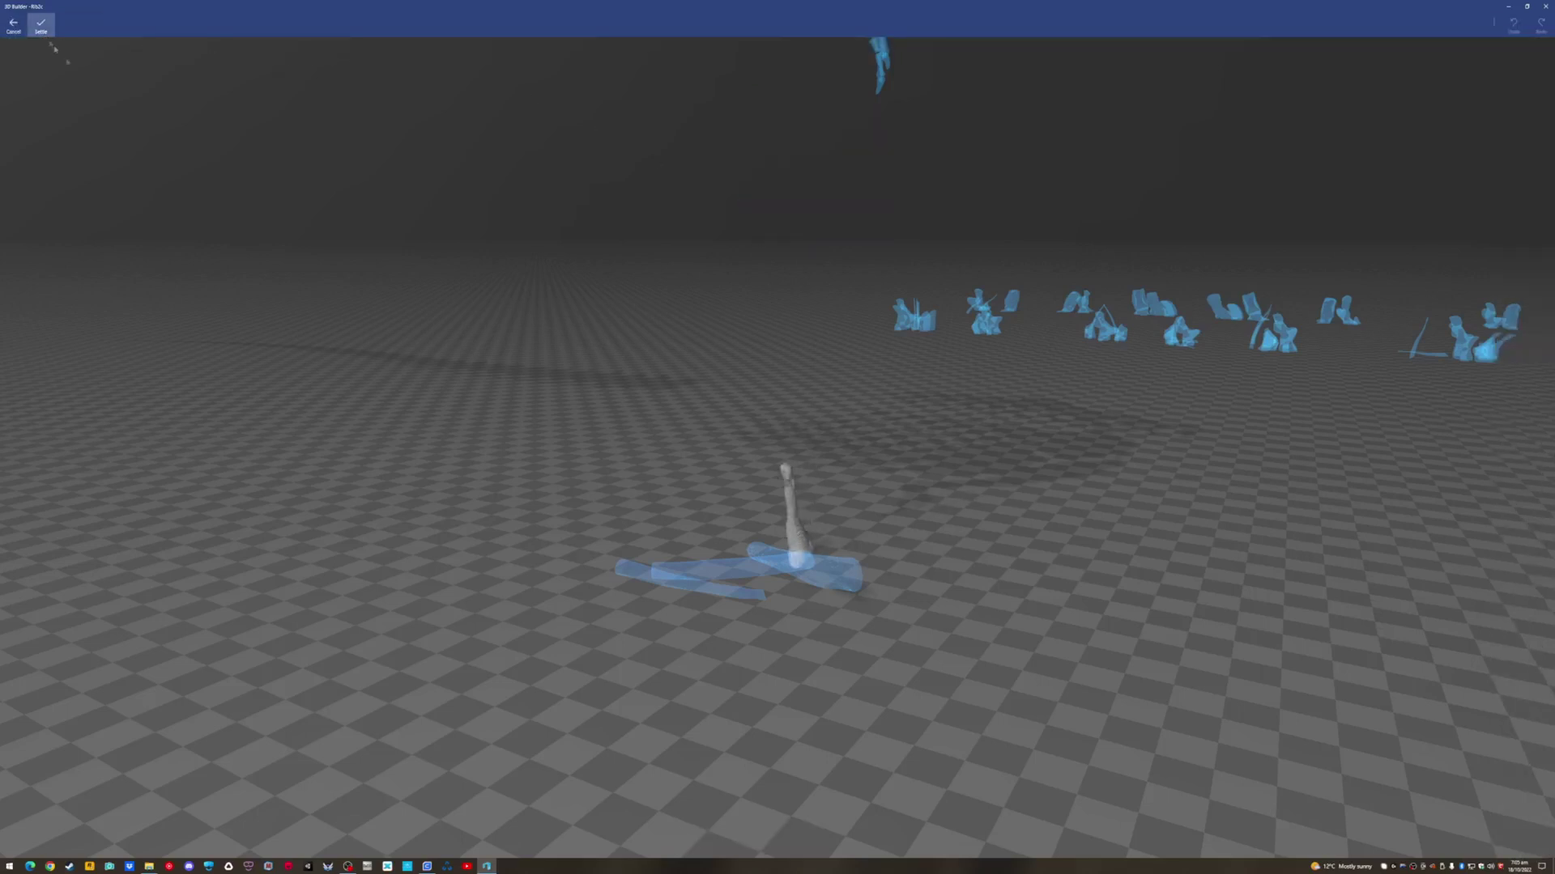
click(41, 25)
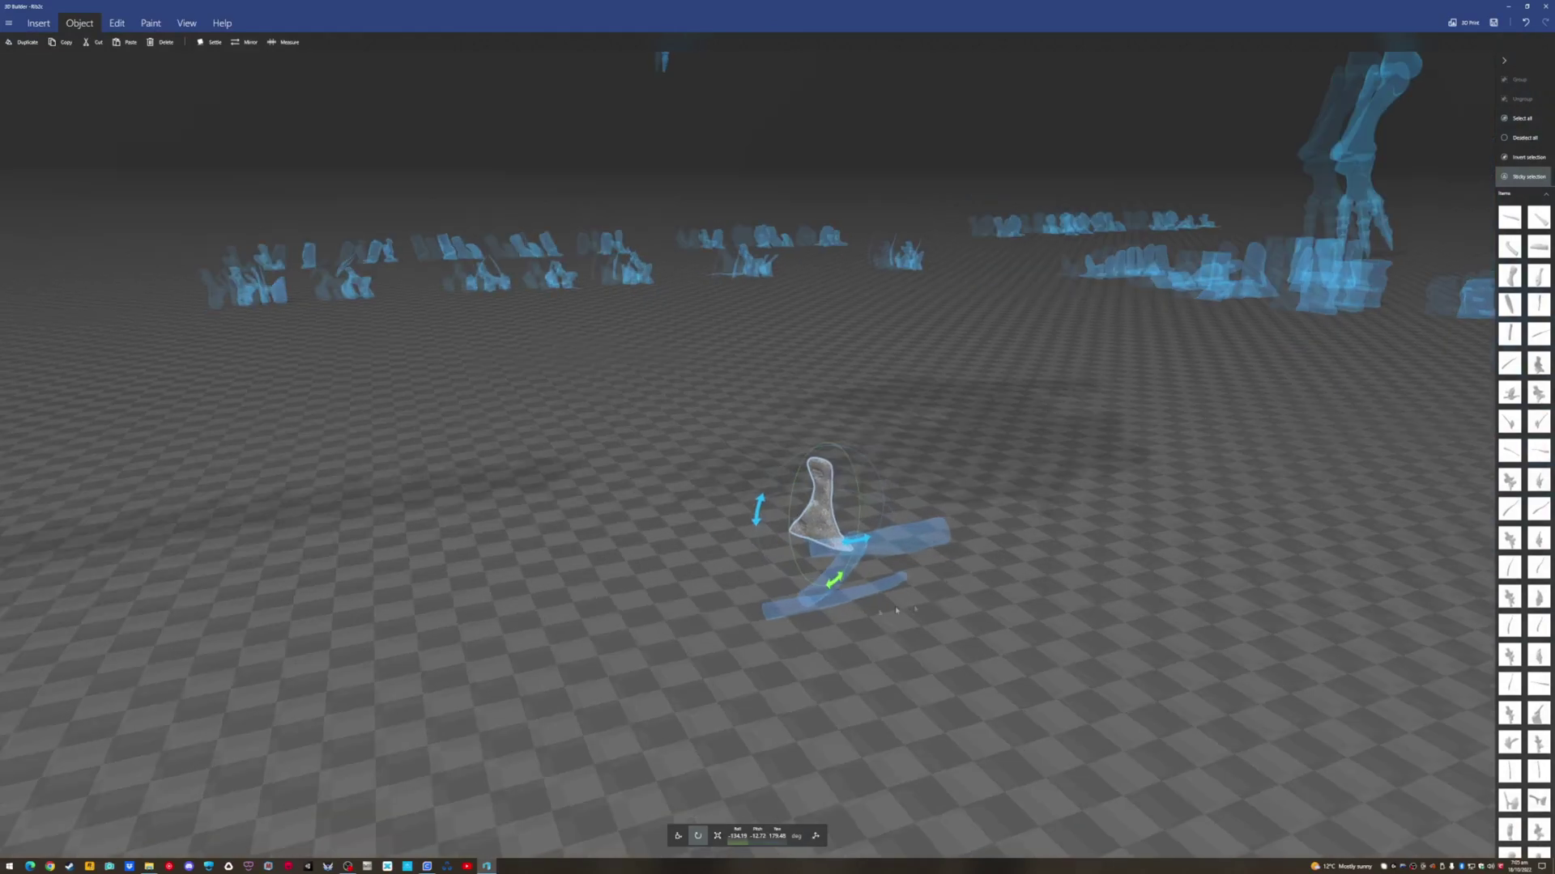
drag(896, 610, 648, 622)
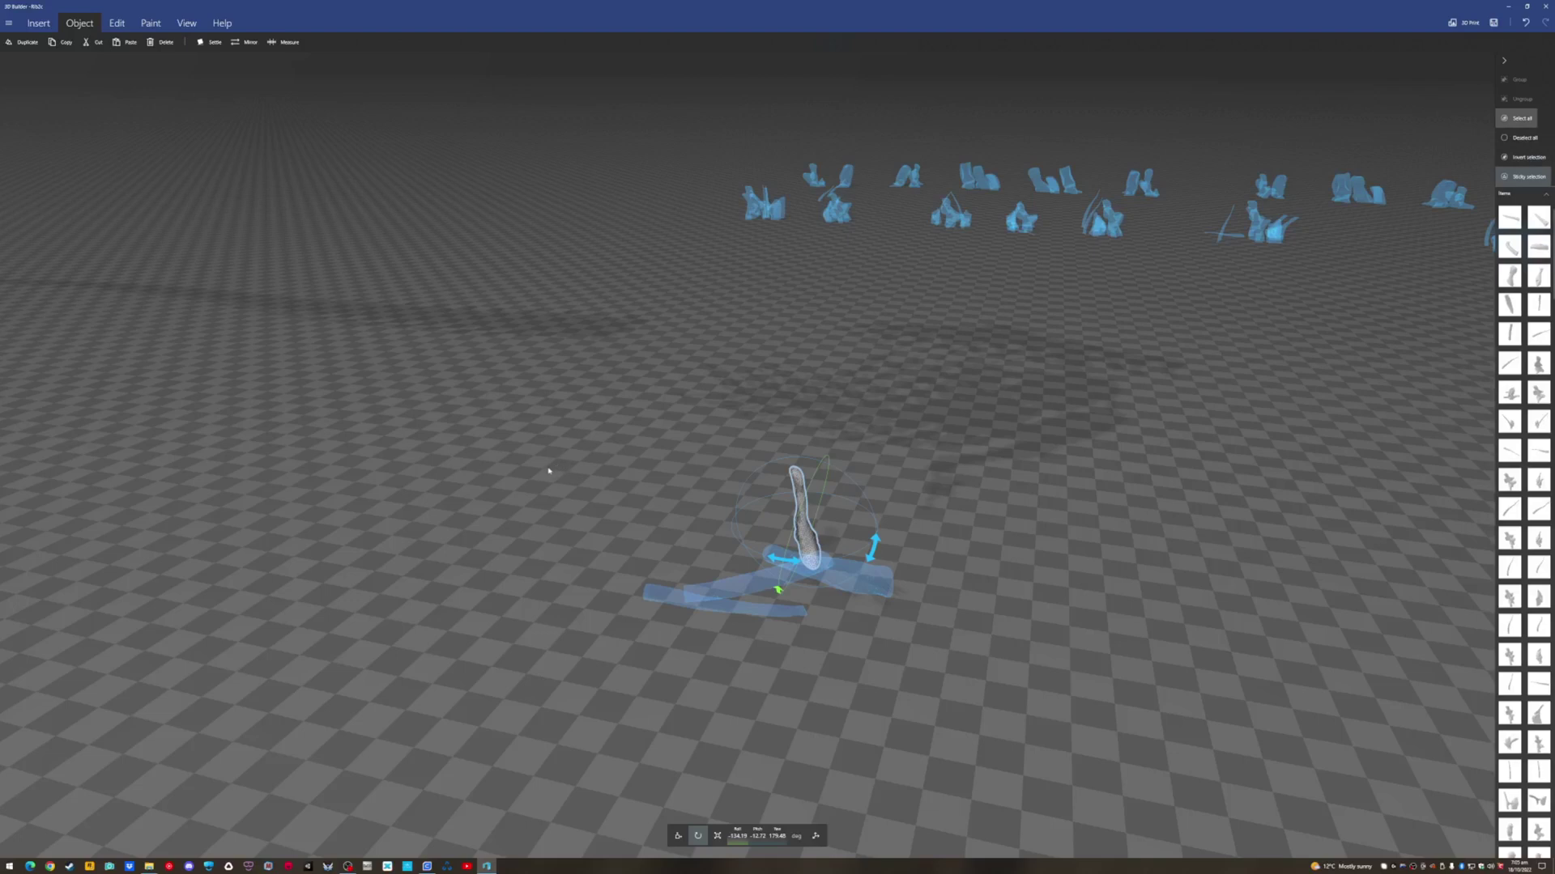
drag(502, 484, 701, 557)
Delete all but the upright branch piece and save it as Rib2e.stl in the Ribs folder
click(822, 522)
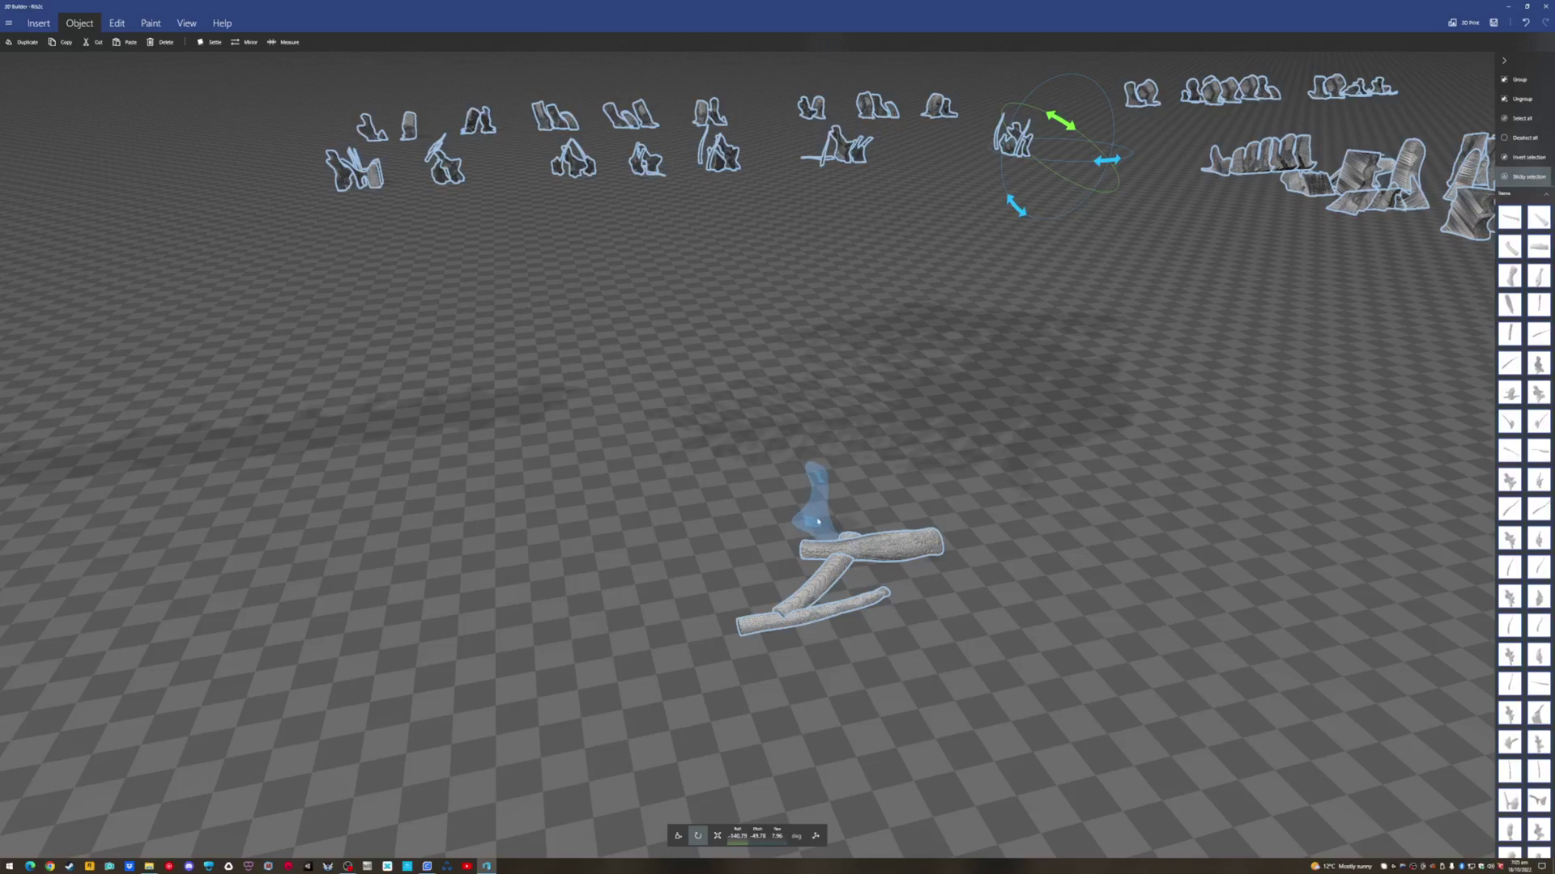
key(Delete)
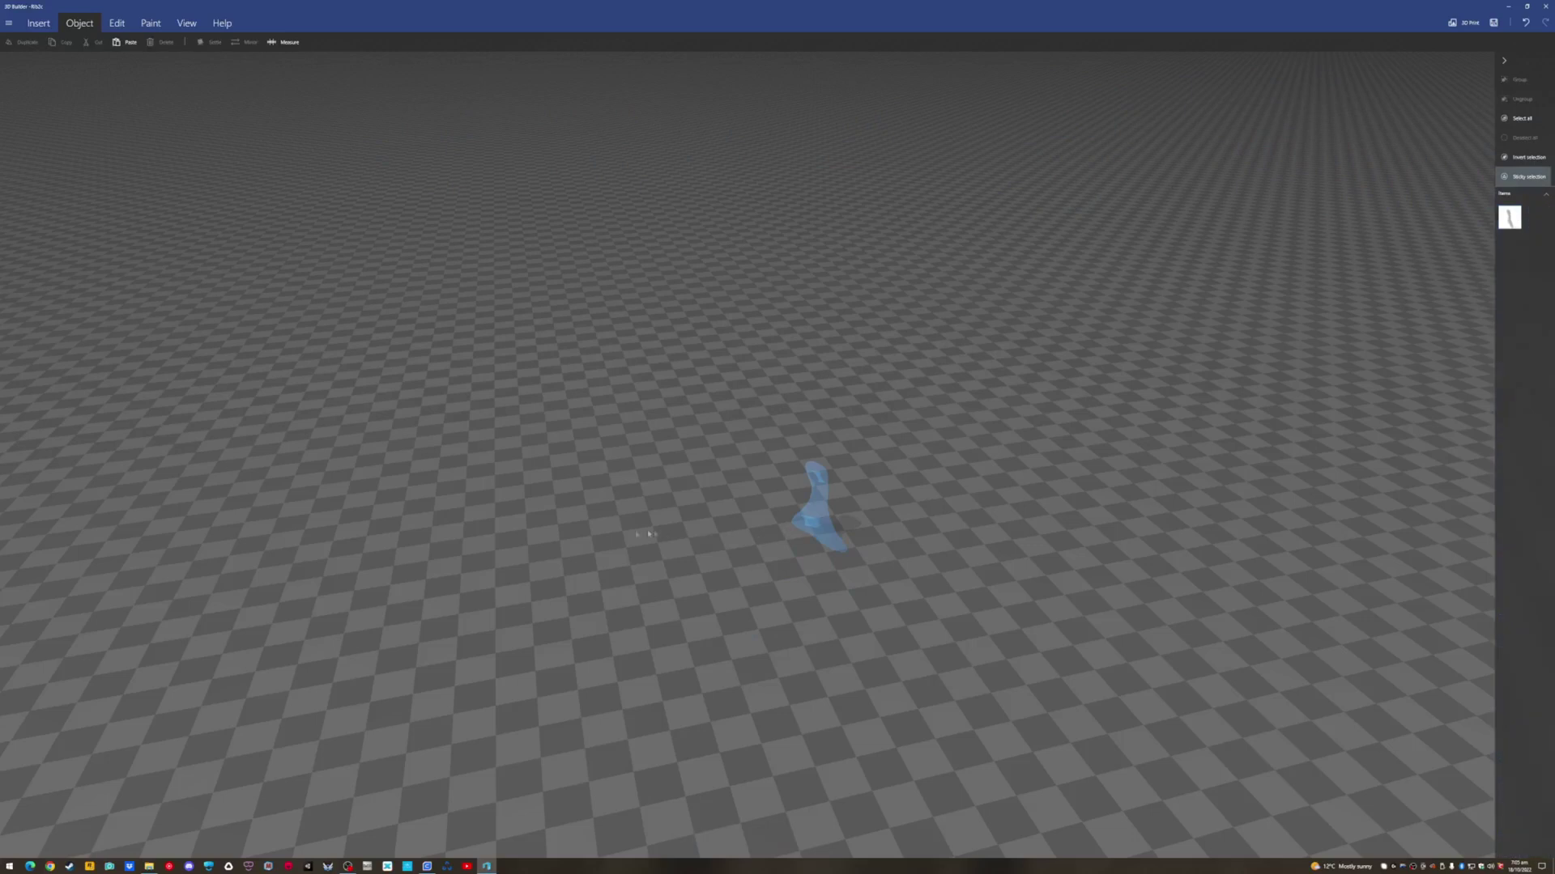
click(8, 23)
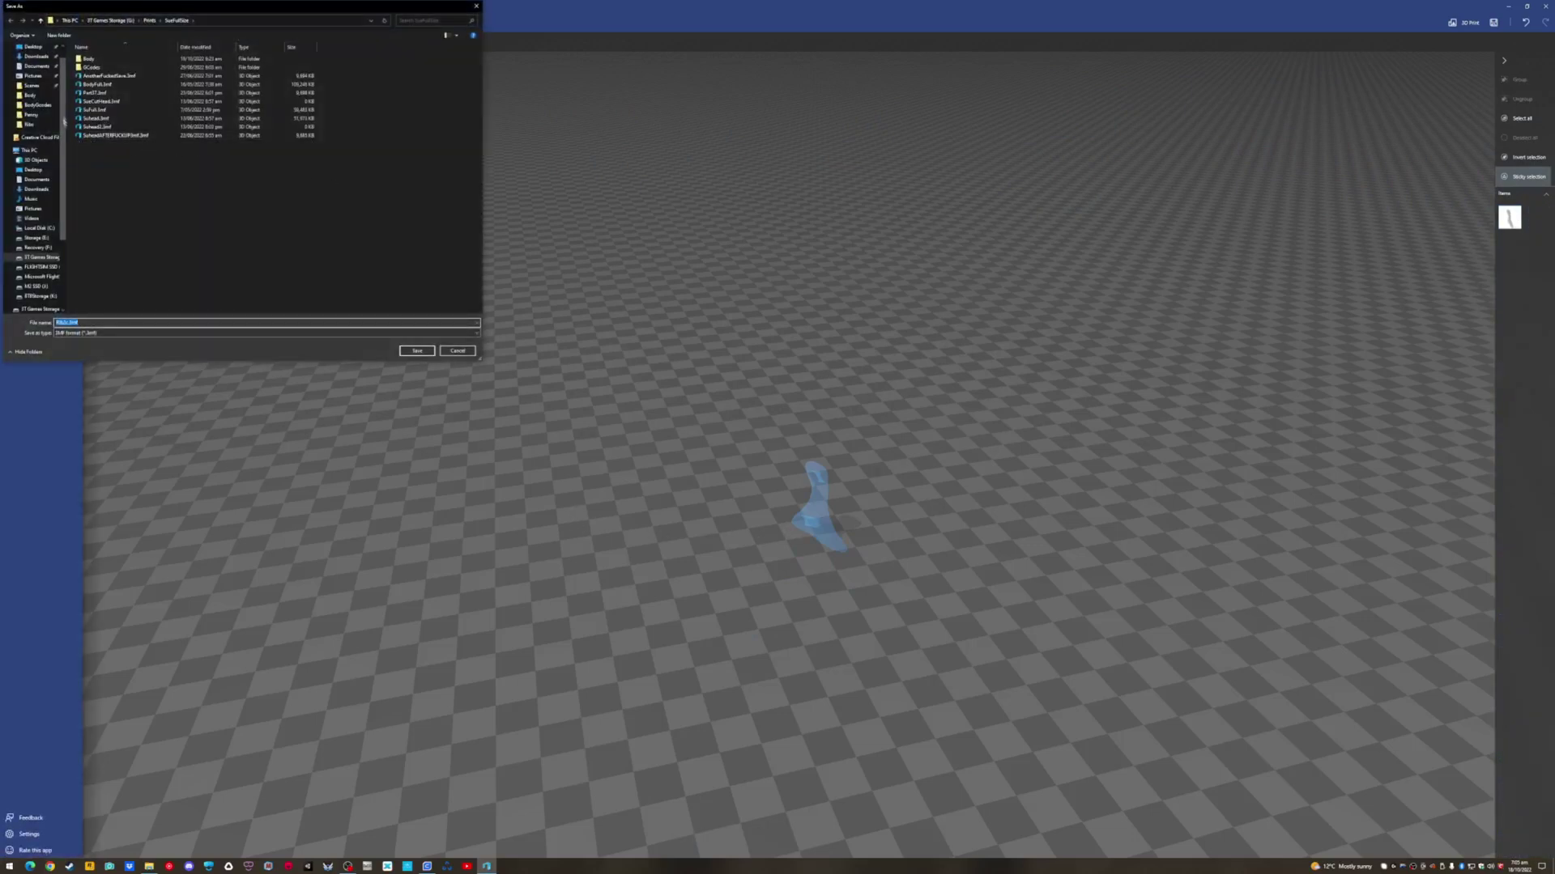
click(31, 124)
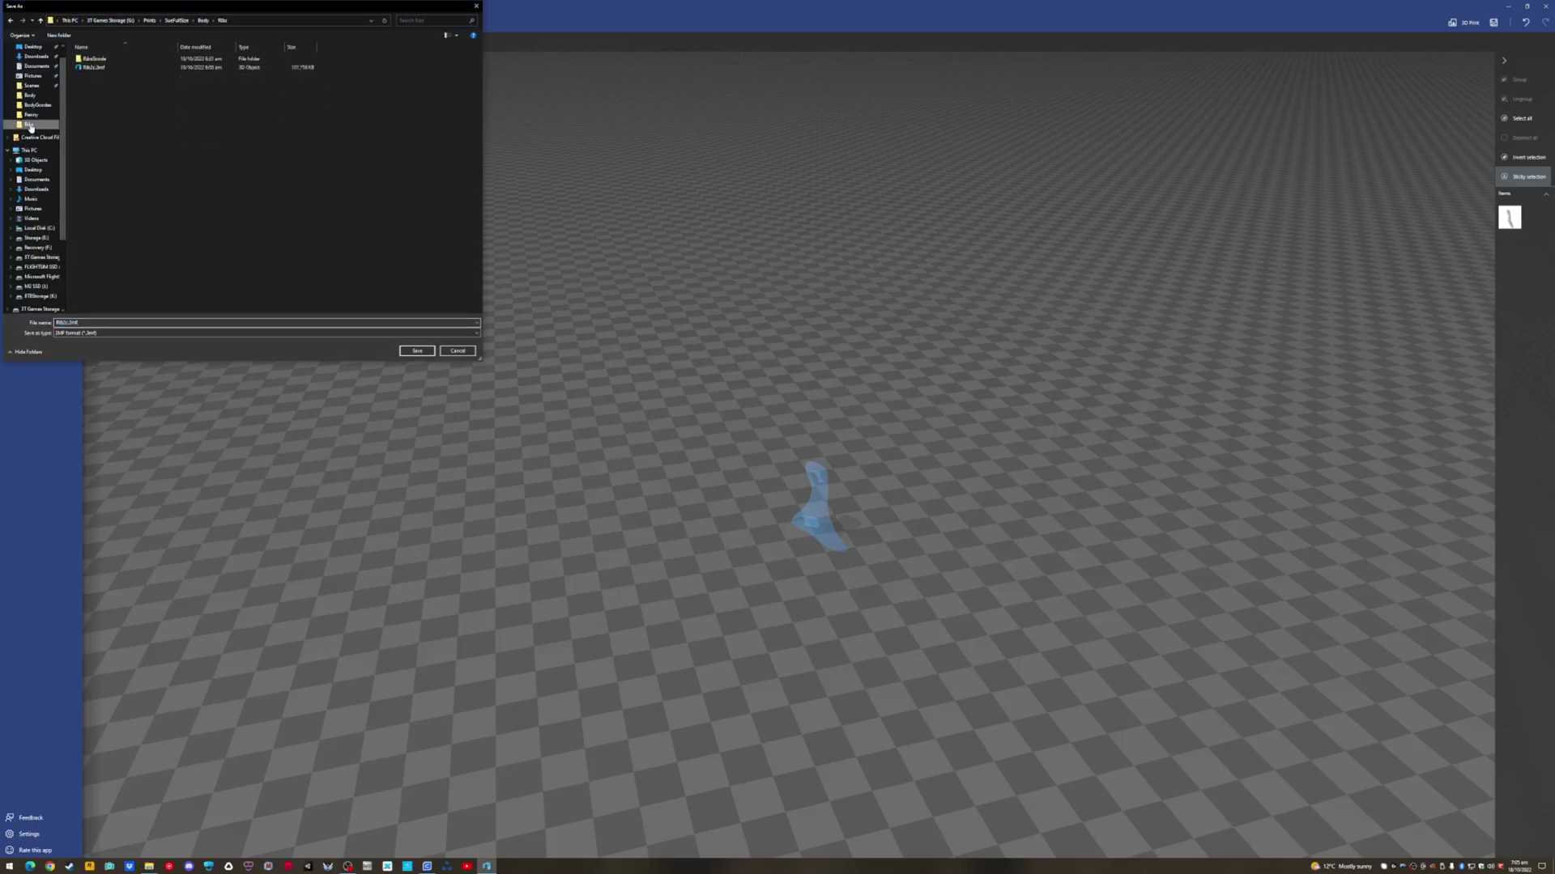
click(80, 333)
click(80, 348)
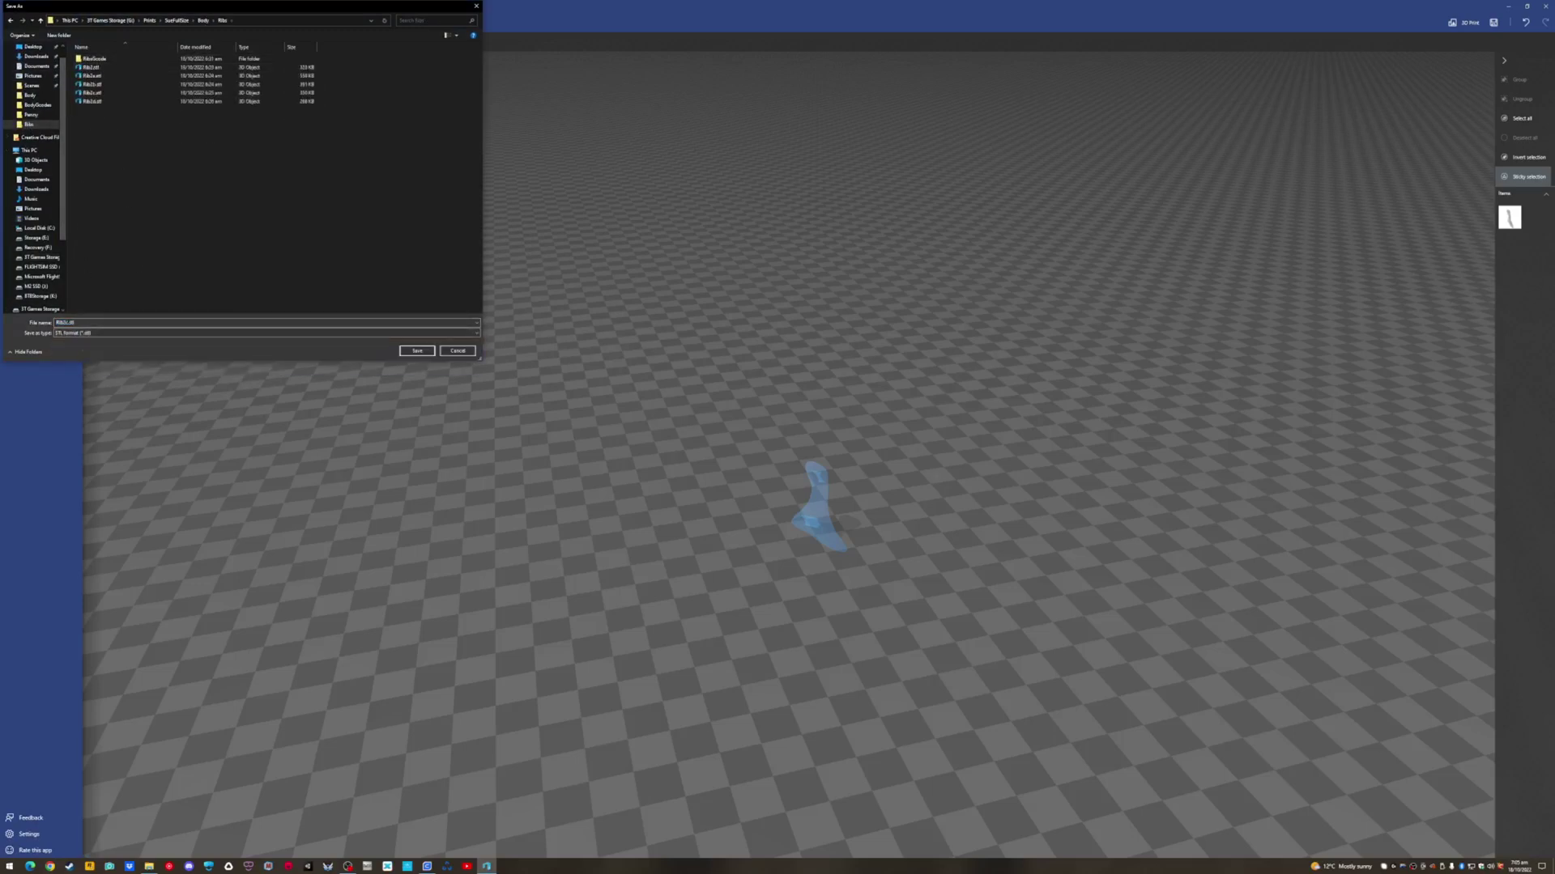
click(65, 322)
text(Rib2e.stl)
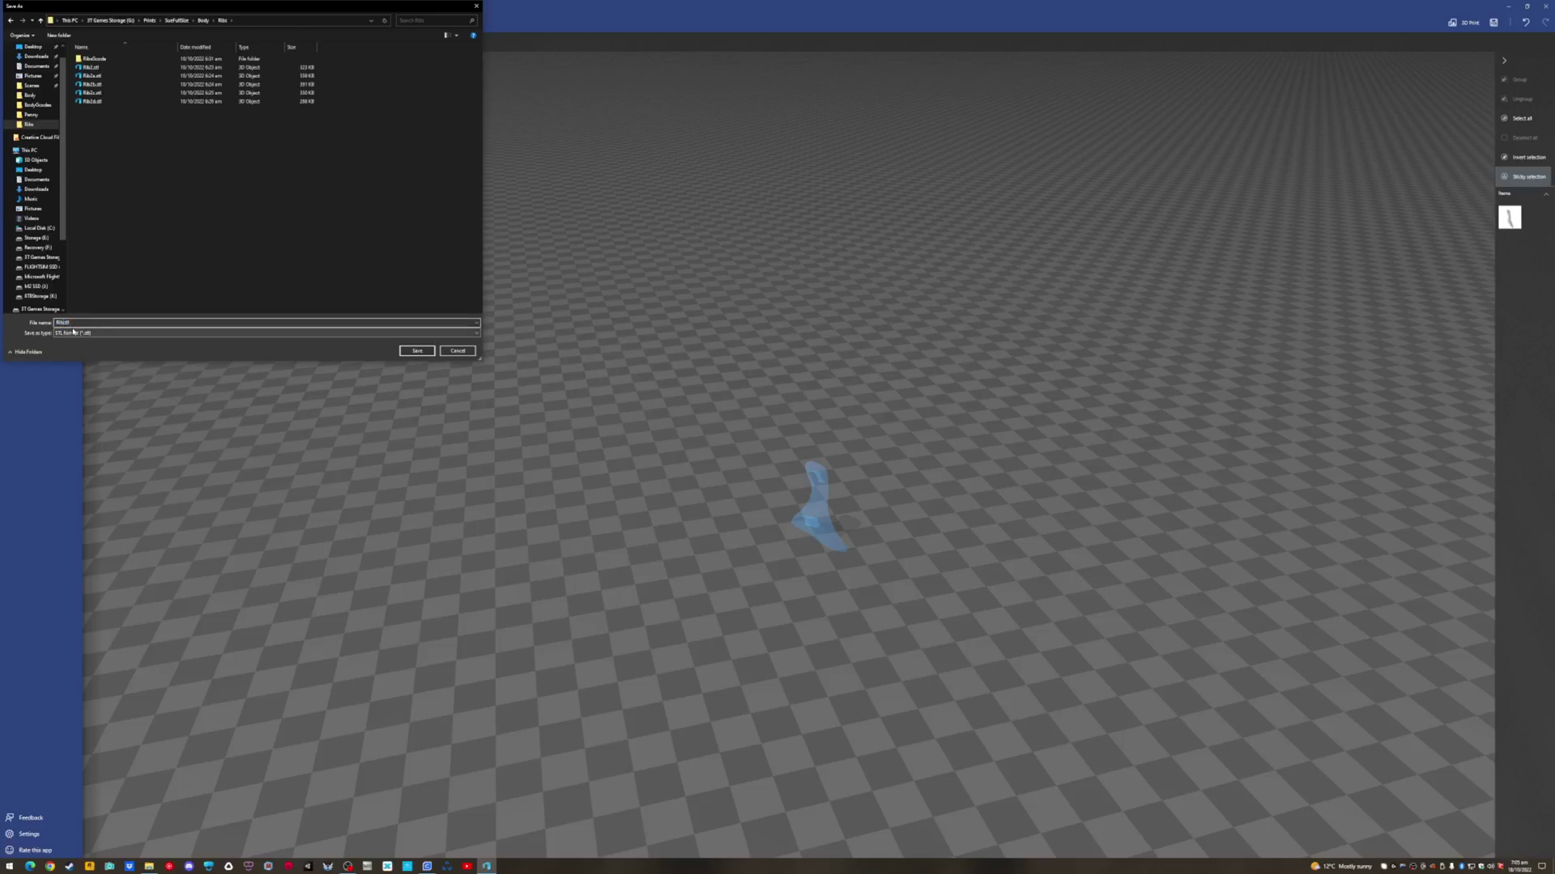
click(427, 354)
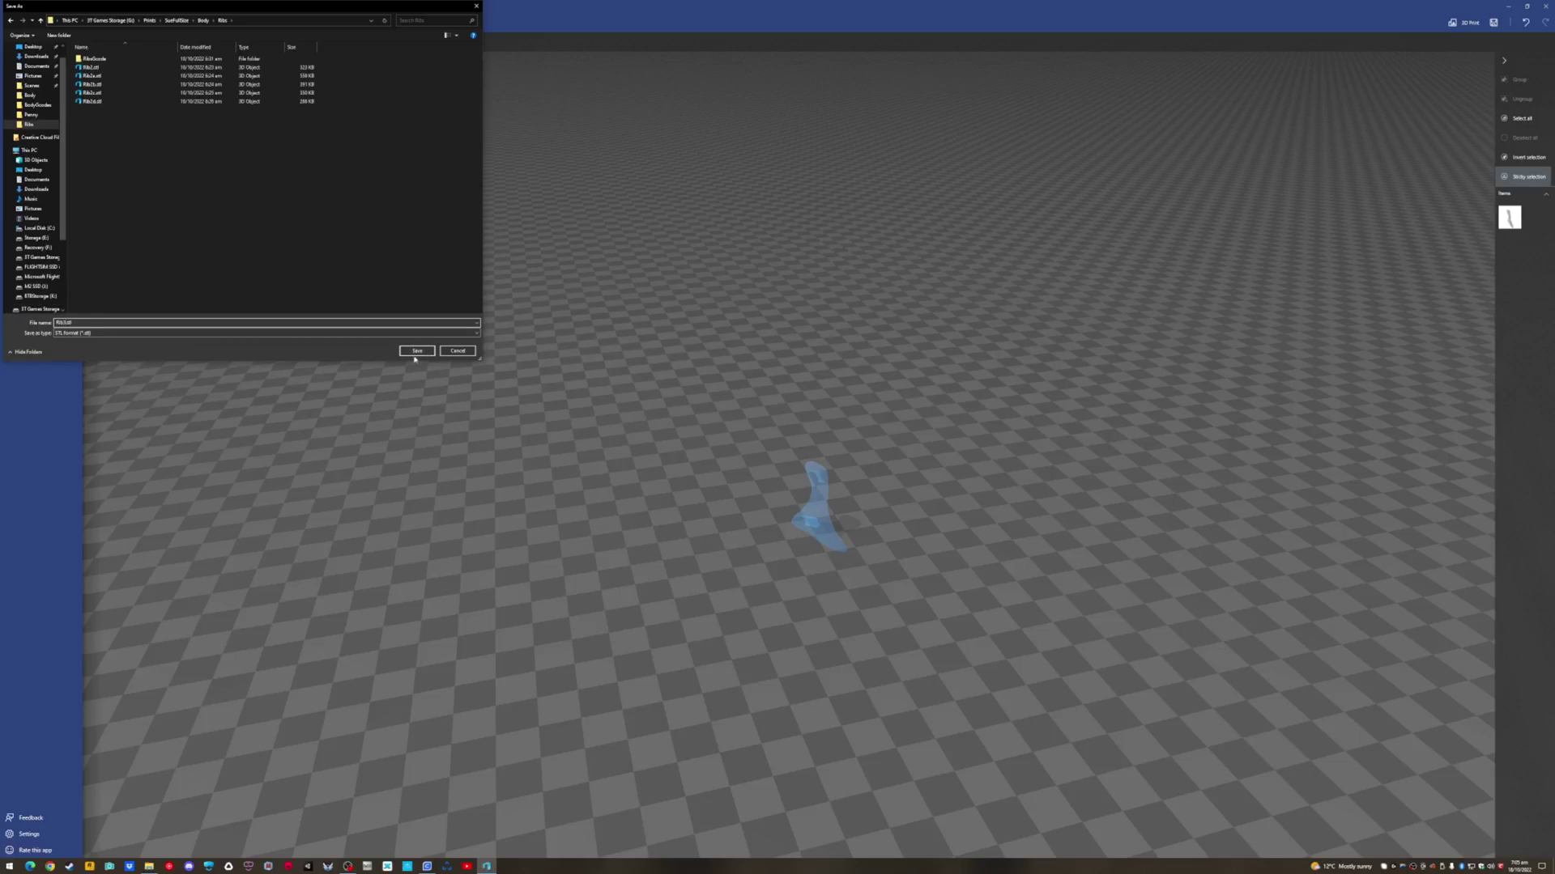
click(415, 351)
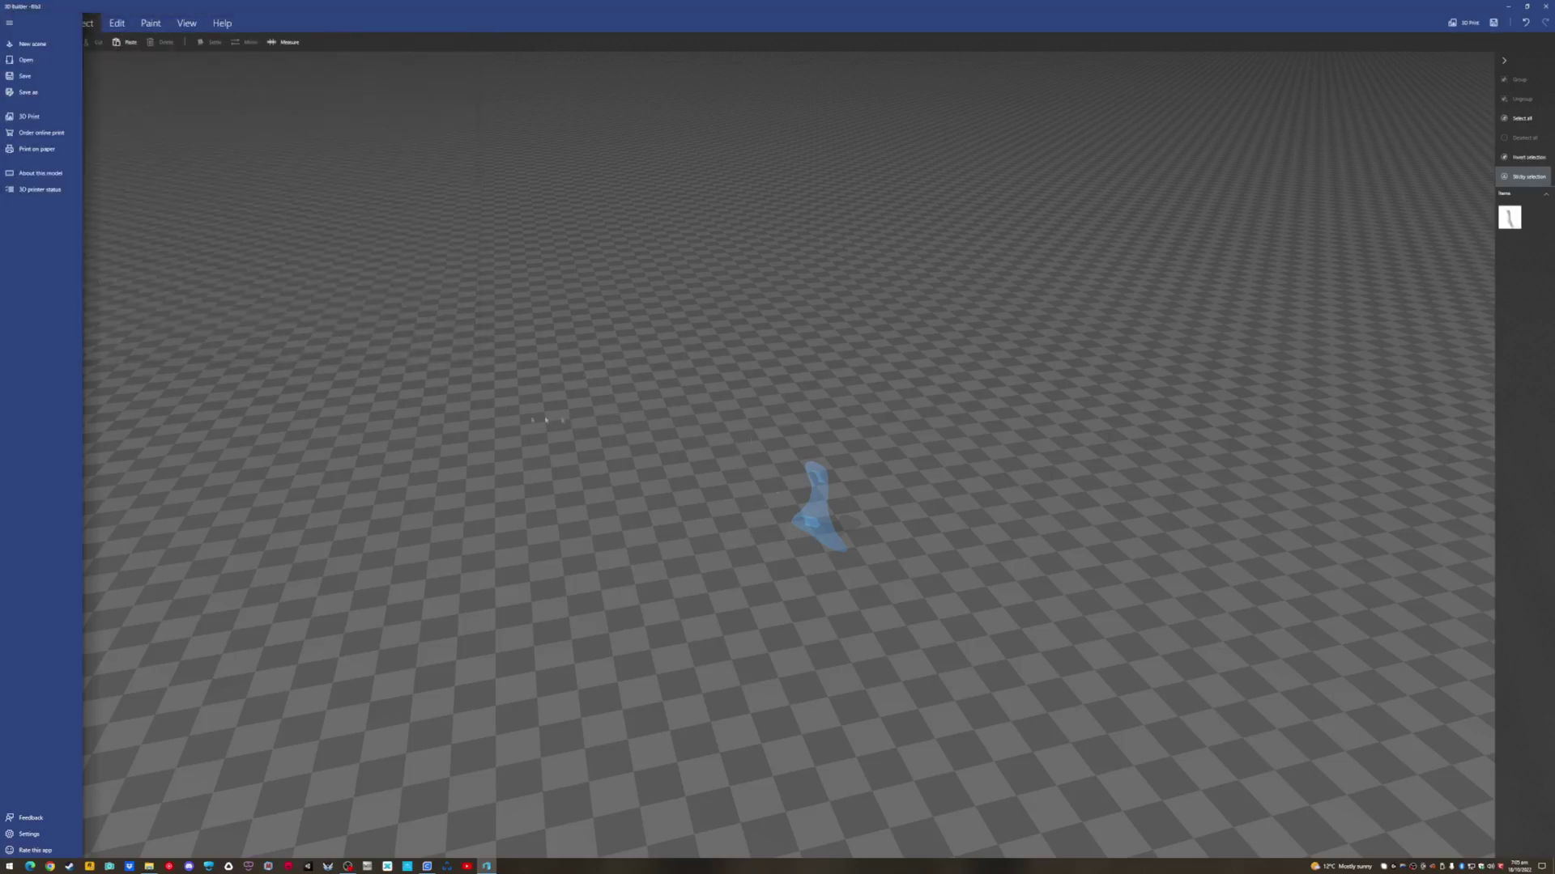
Select the horizontal rib log and save it alone in STL format as Rib3.stl
click(697, 541)
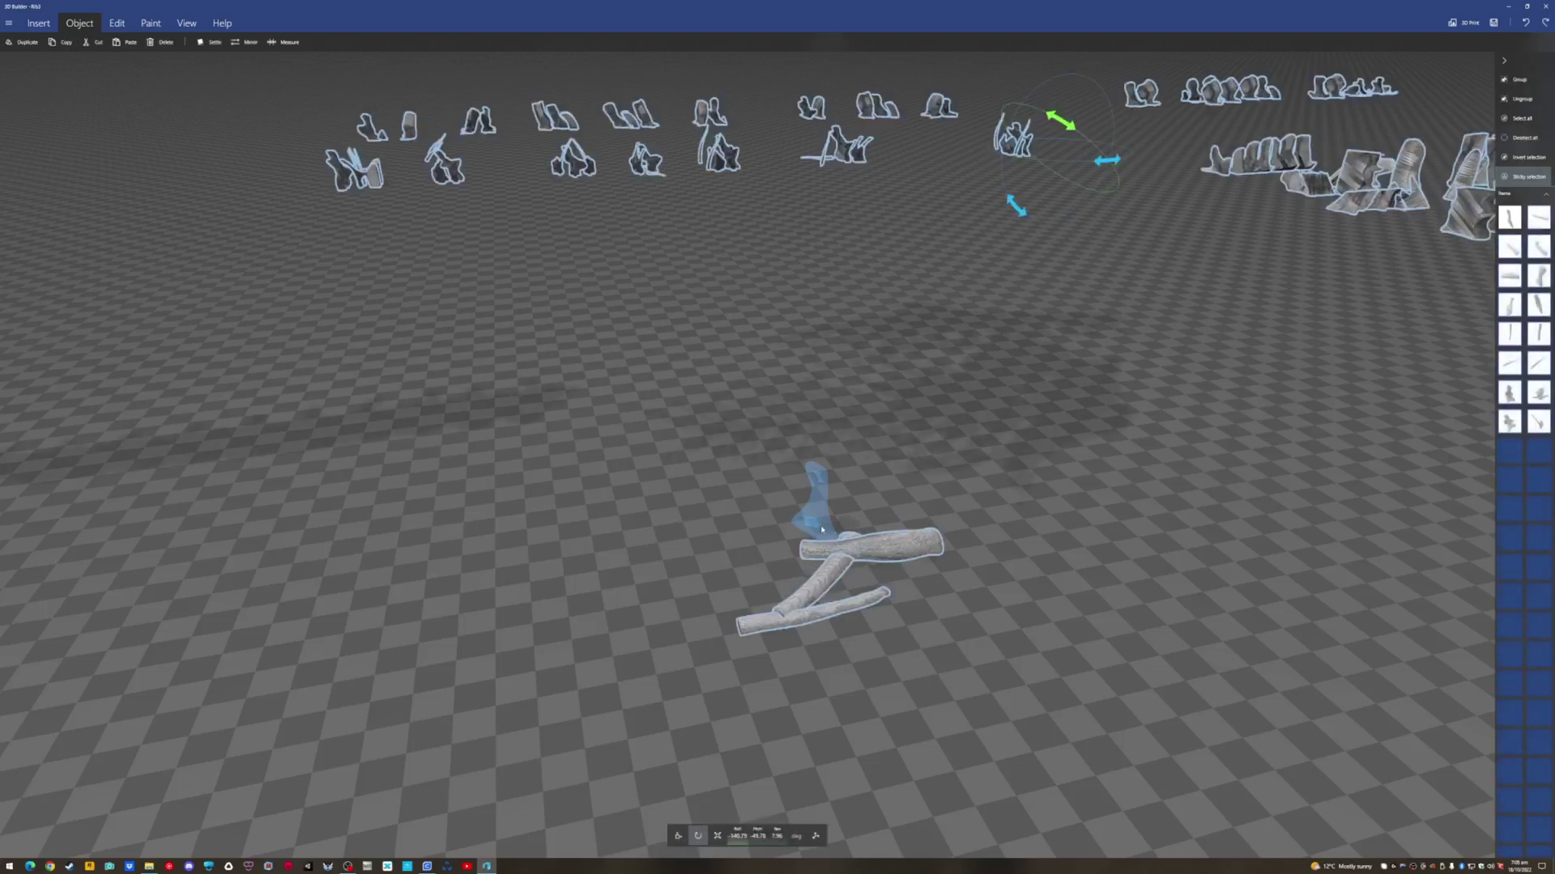
click(886, 552)
click(9, 23)
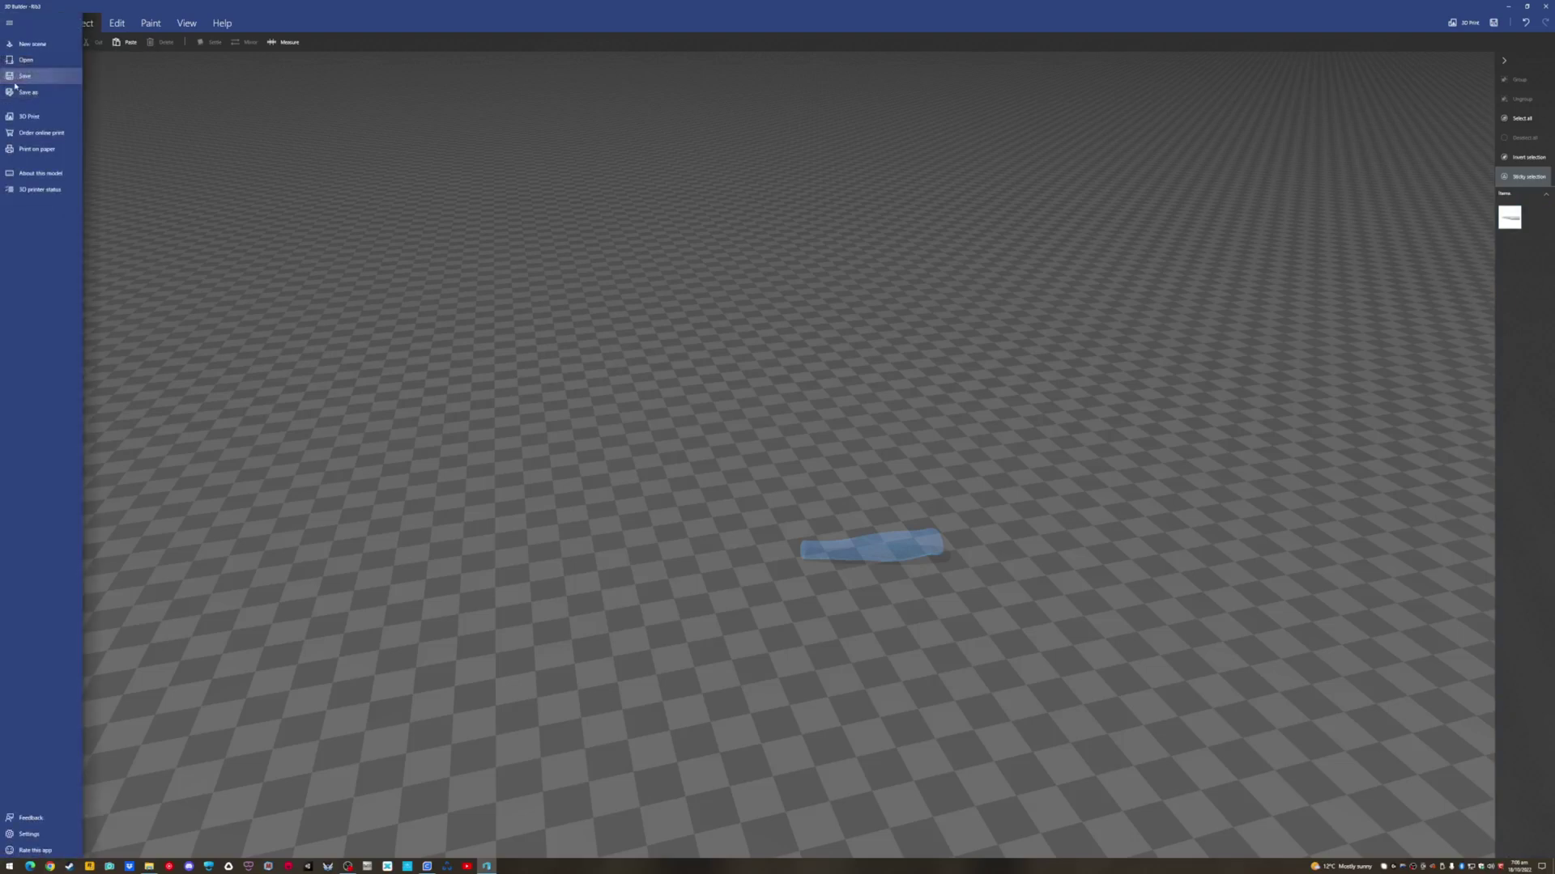
click(15, 81)
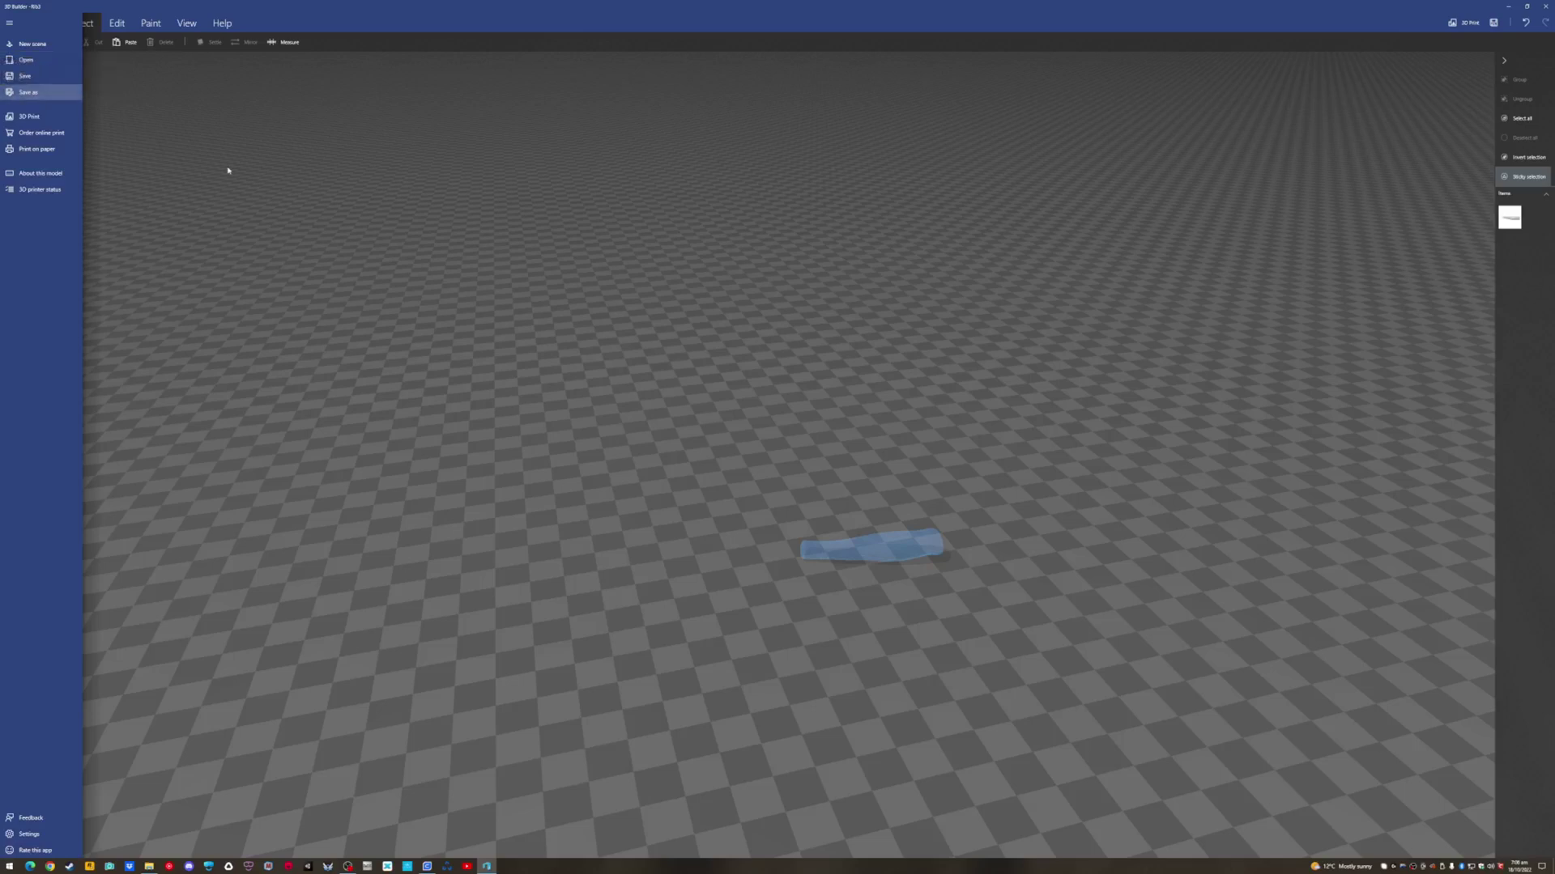
click(75, 332)
click(72, 340)
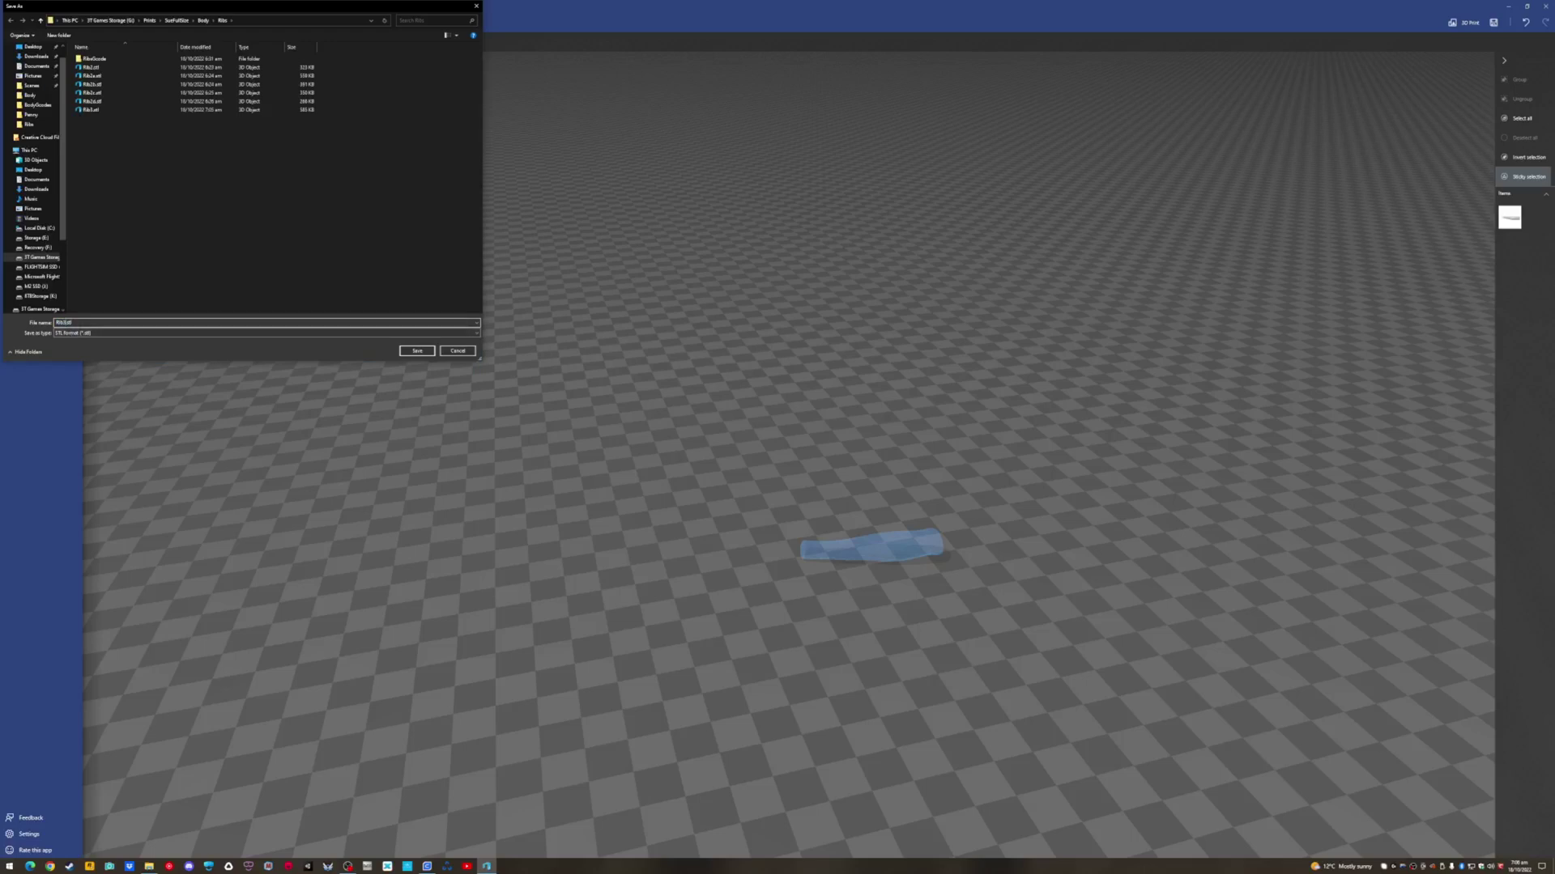
click(417, 350)
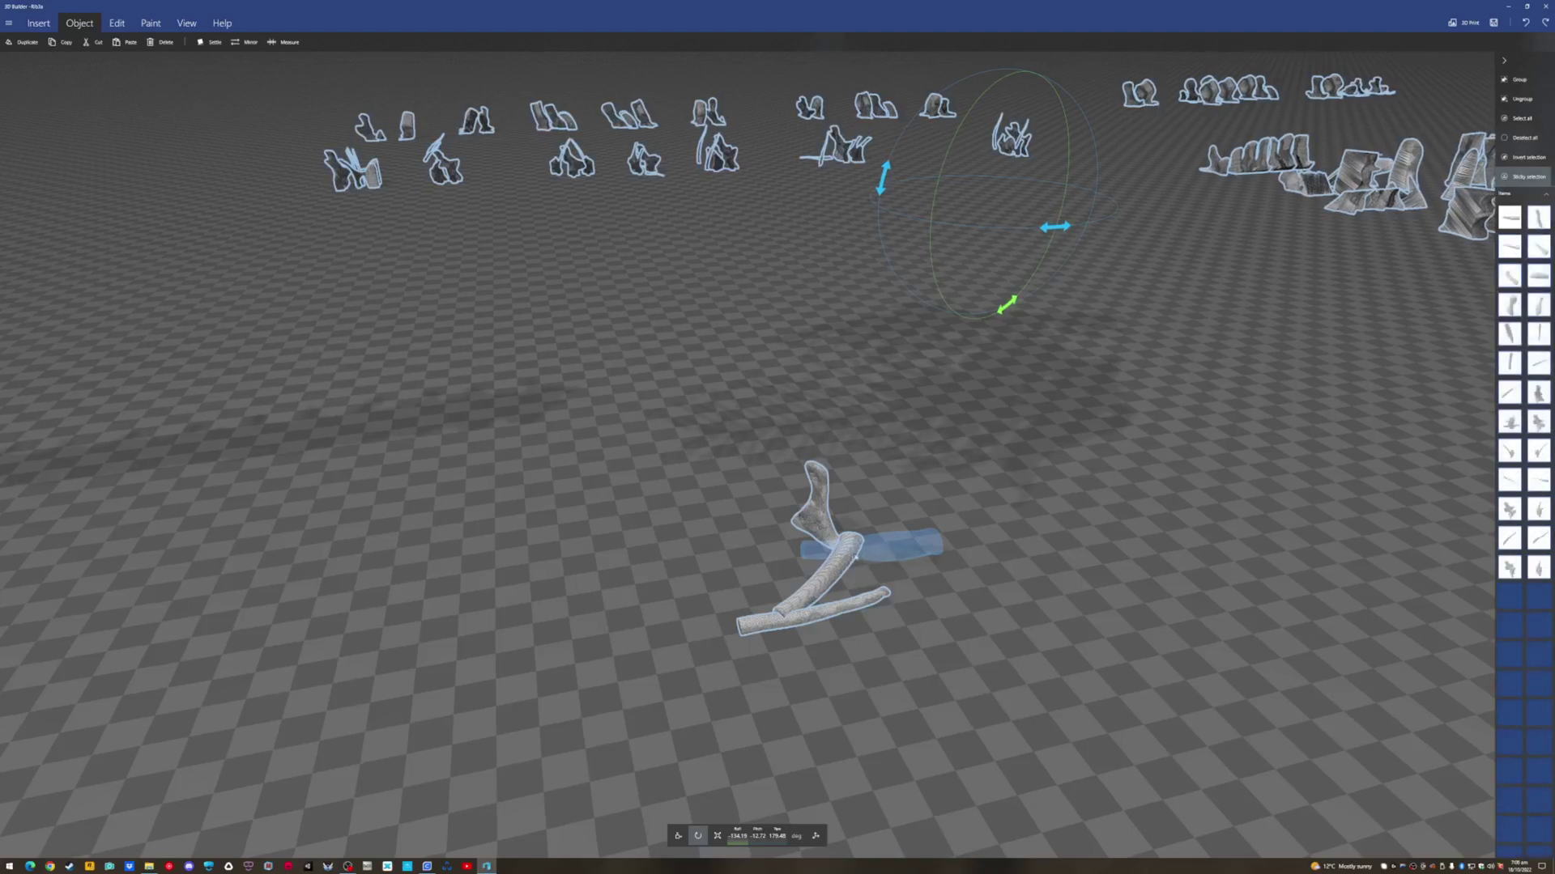
Delete all but the curved rib and save it as STL named Ribs3b
click(5, 24)
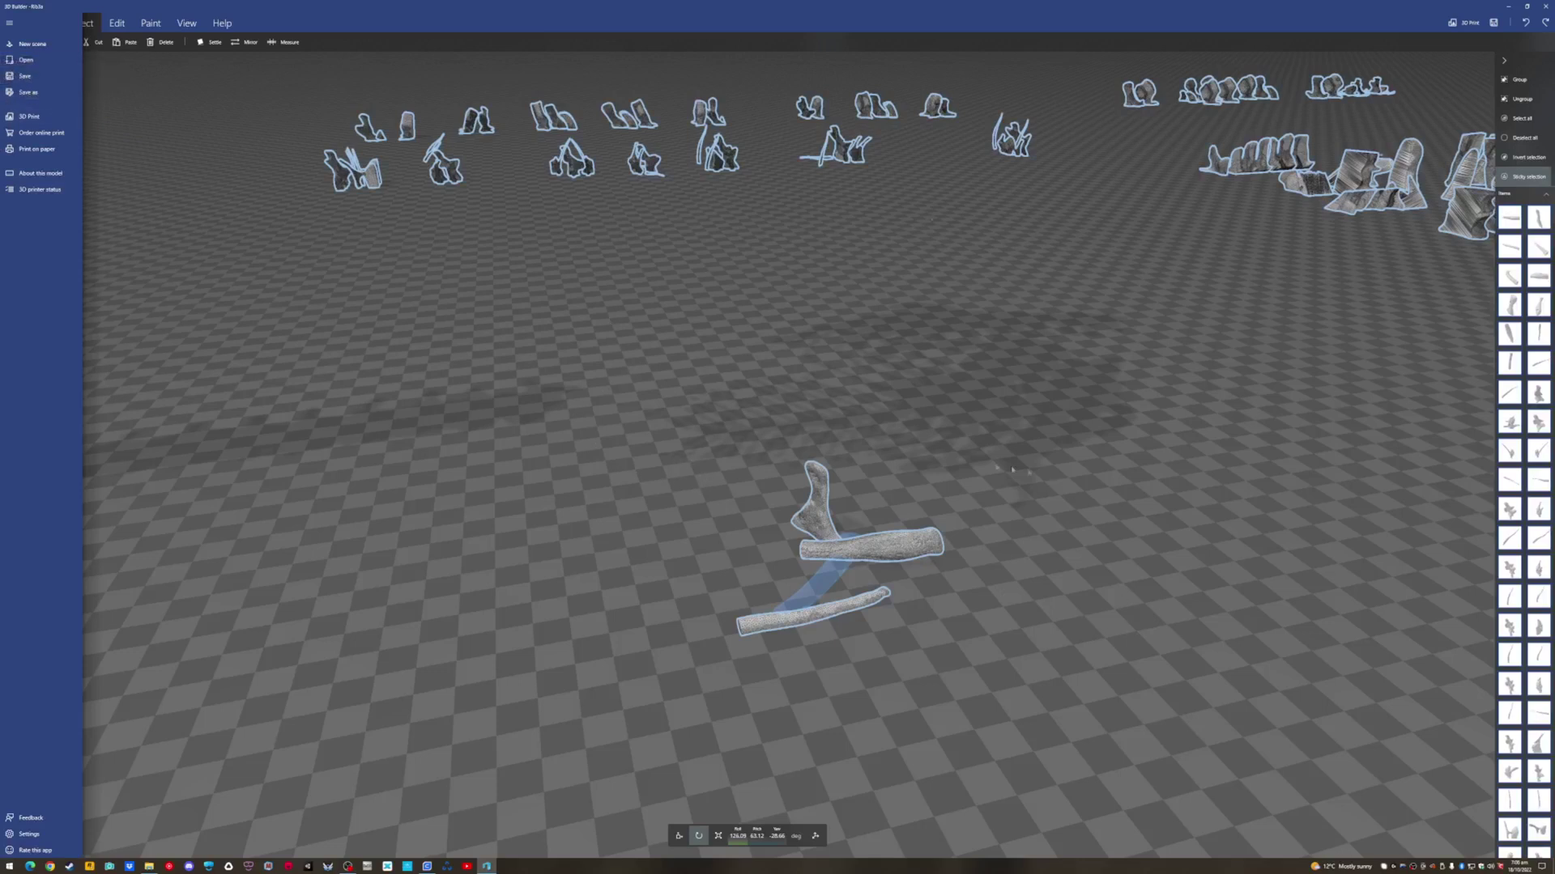
click(866, 438)
key(Delete)
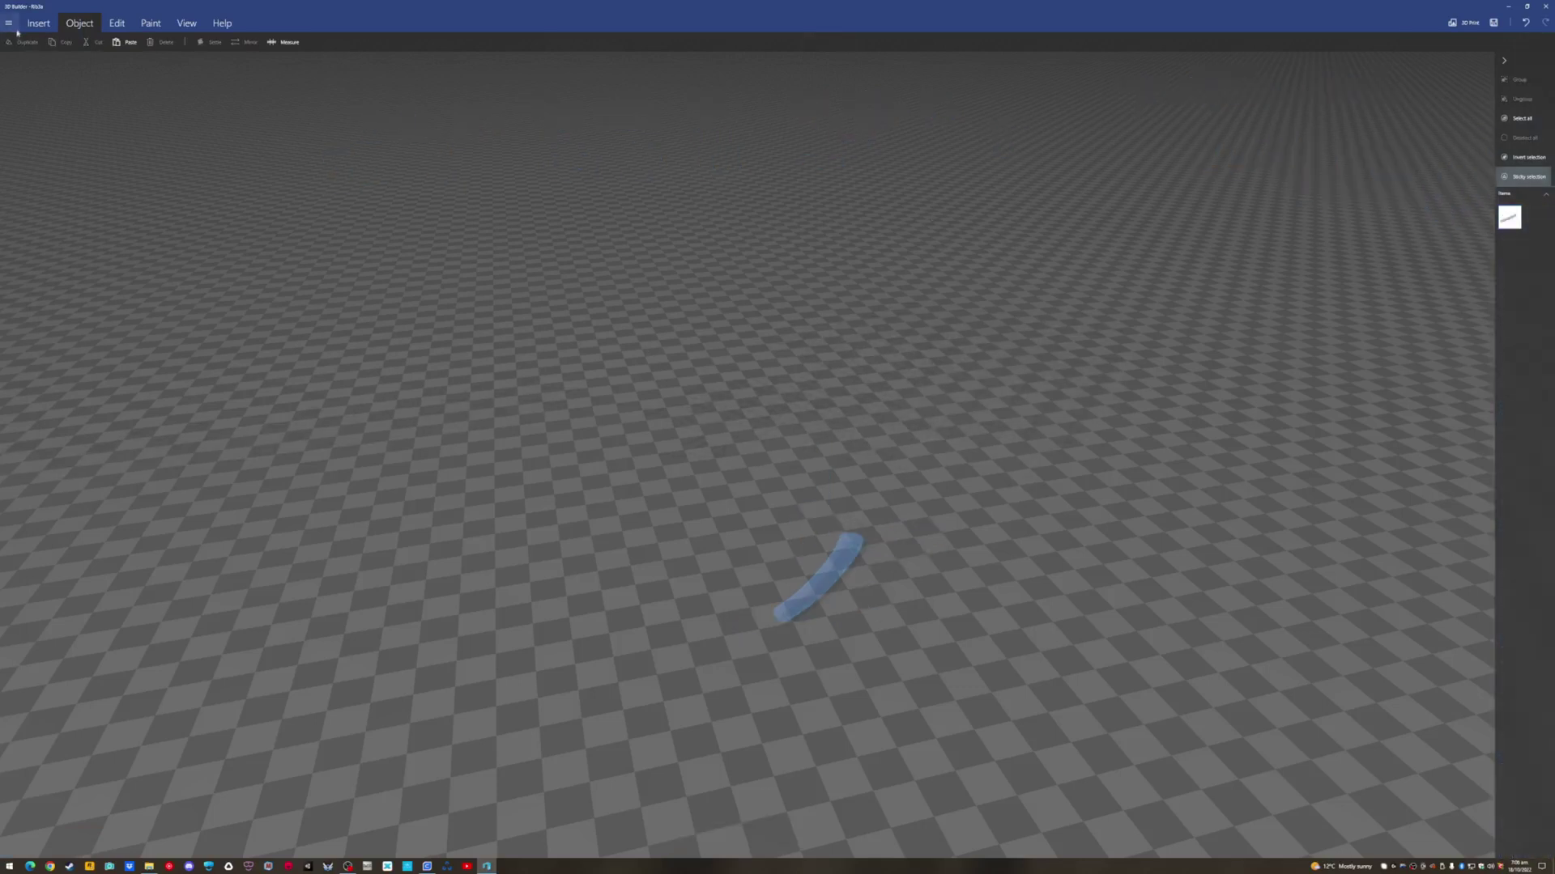
click(9, 23)
click(29, 91)
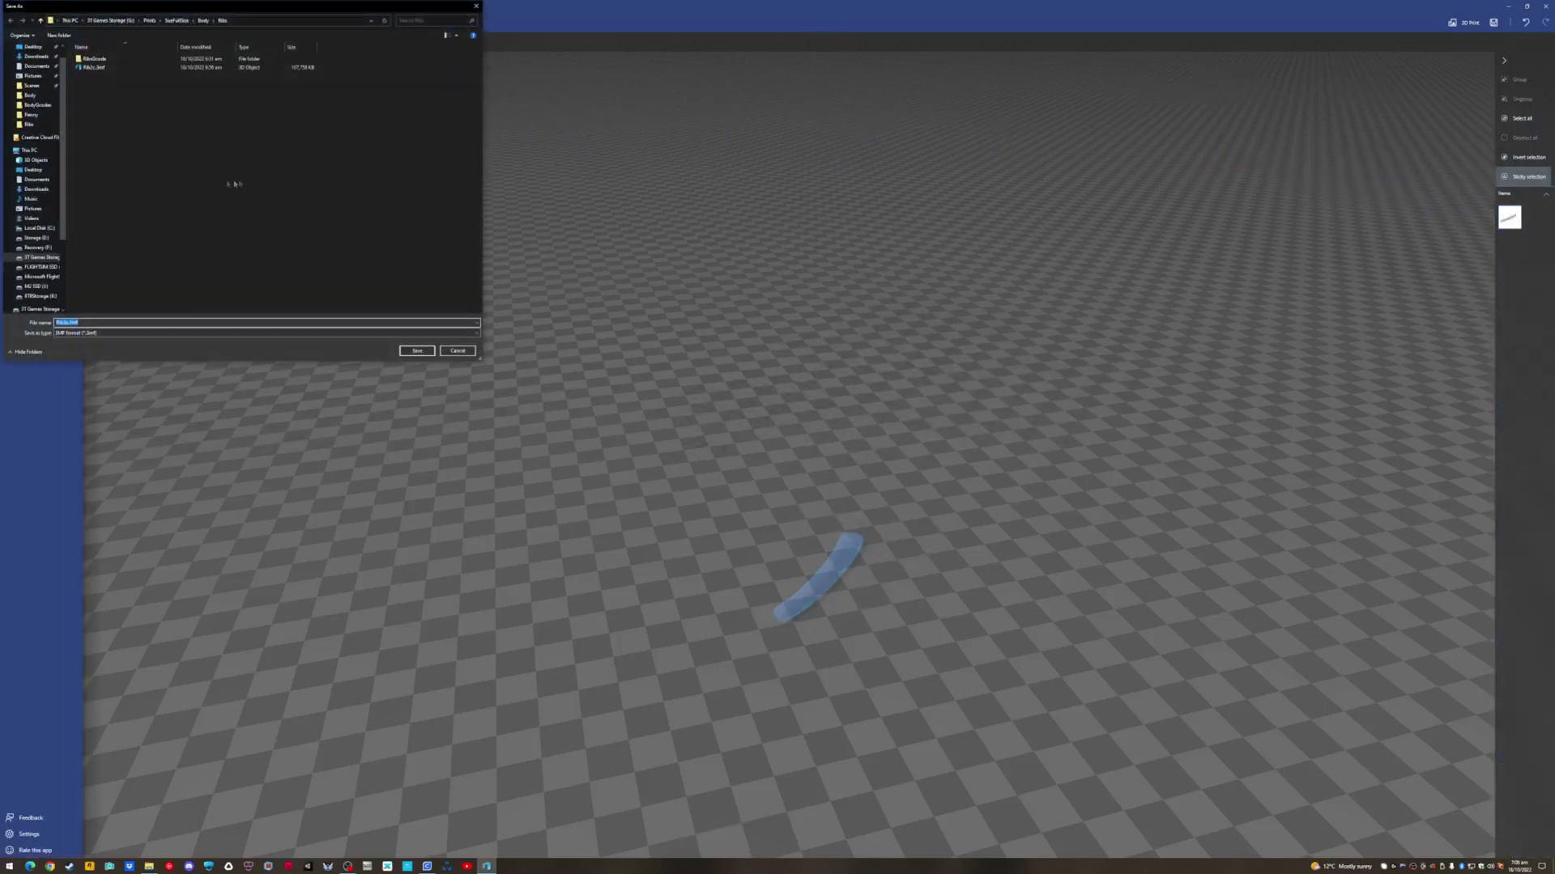
click(90, 333)
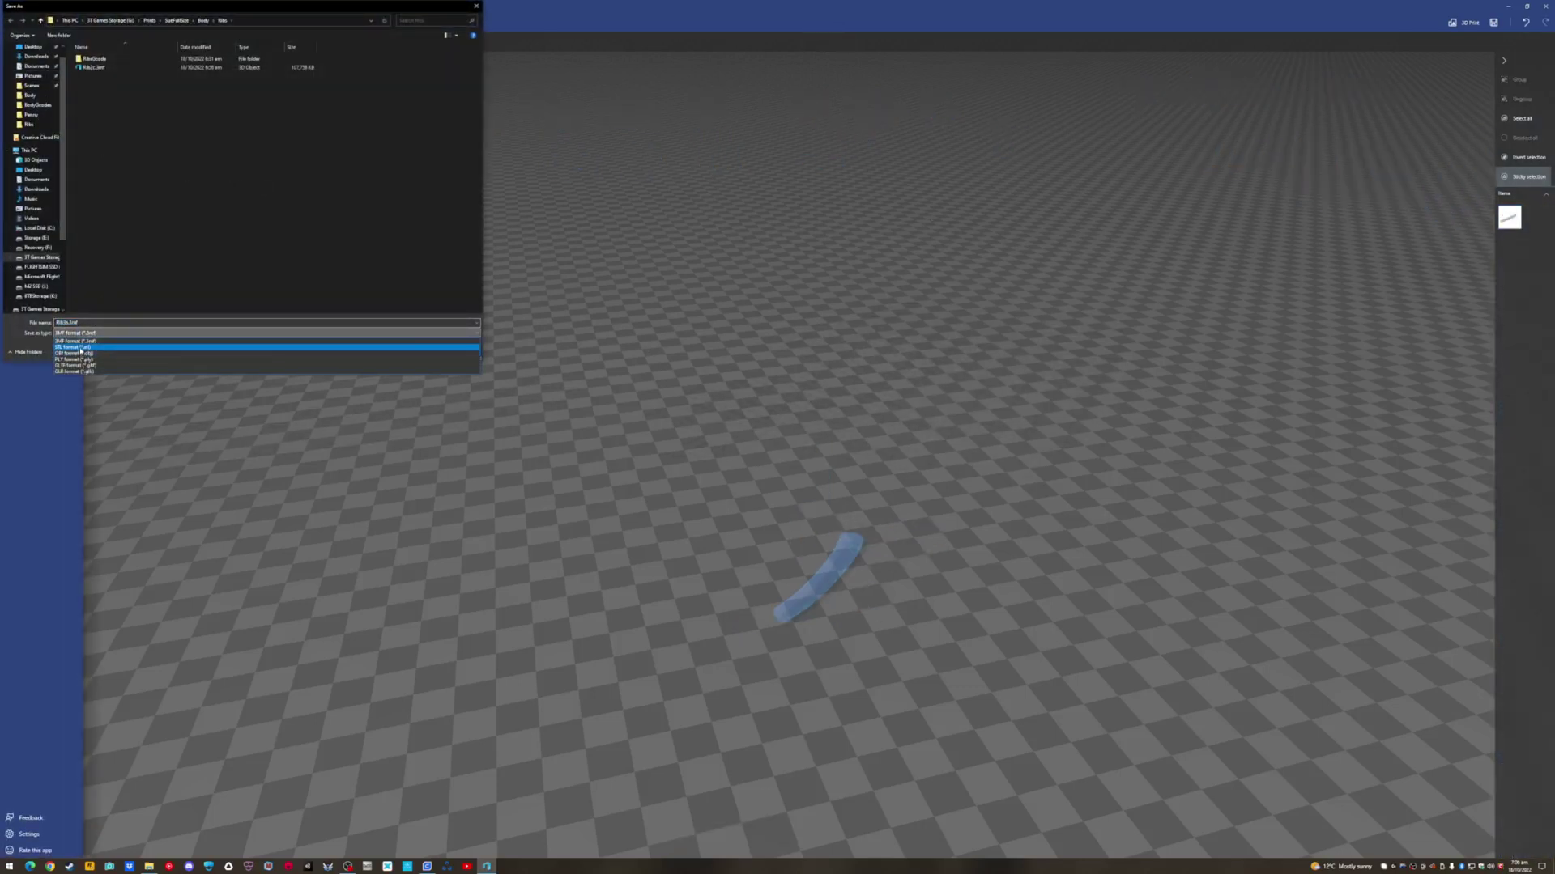
click(81, 348)
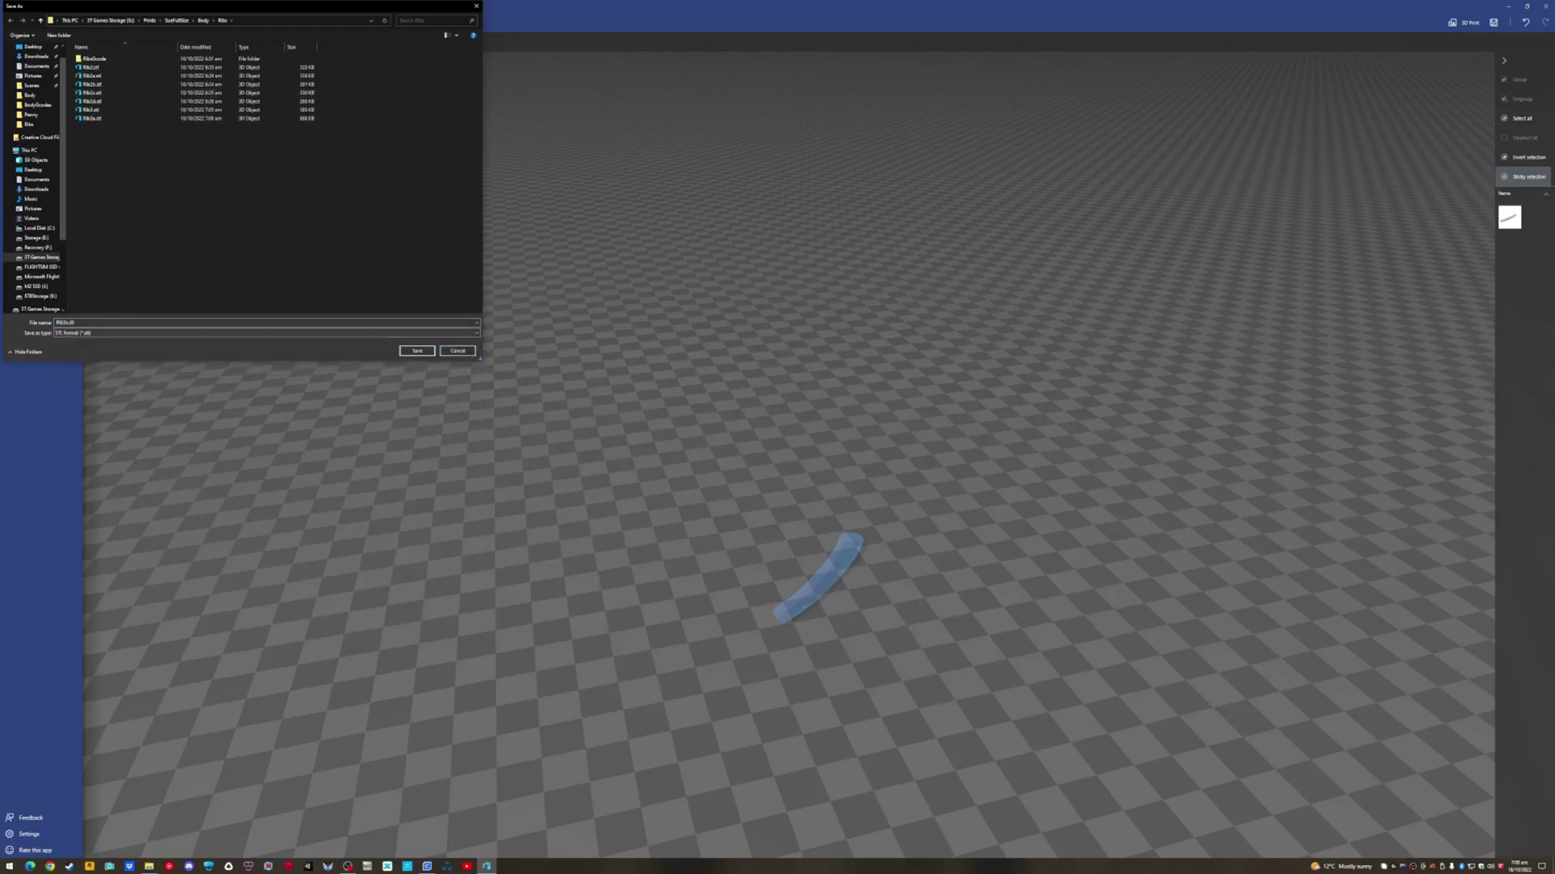
click(68, 322)
text(Ribs3b)
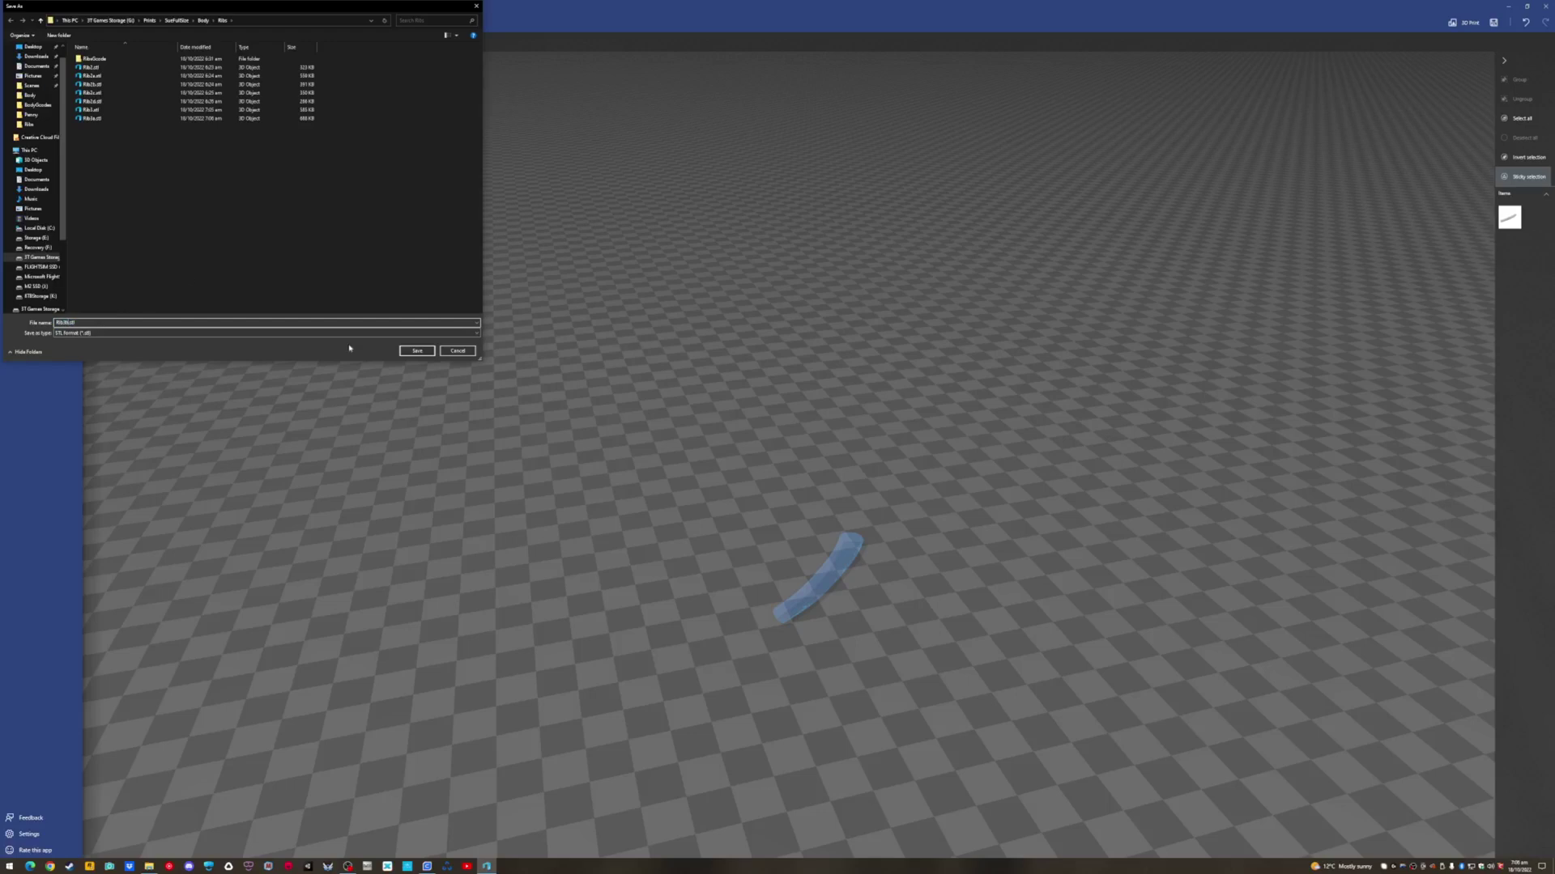
click(407, 353)
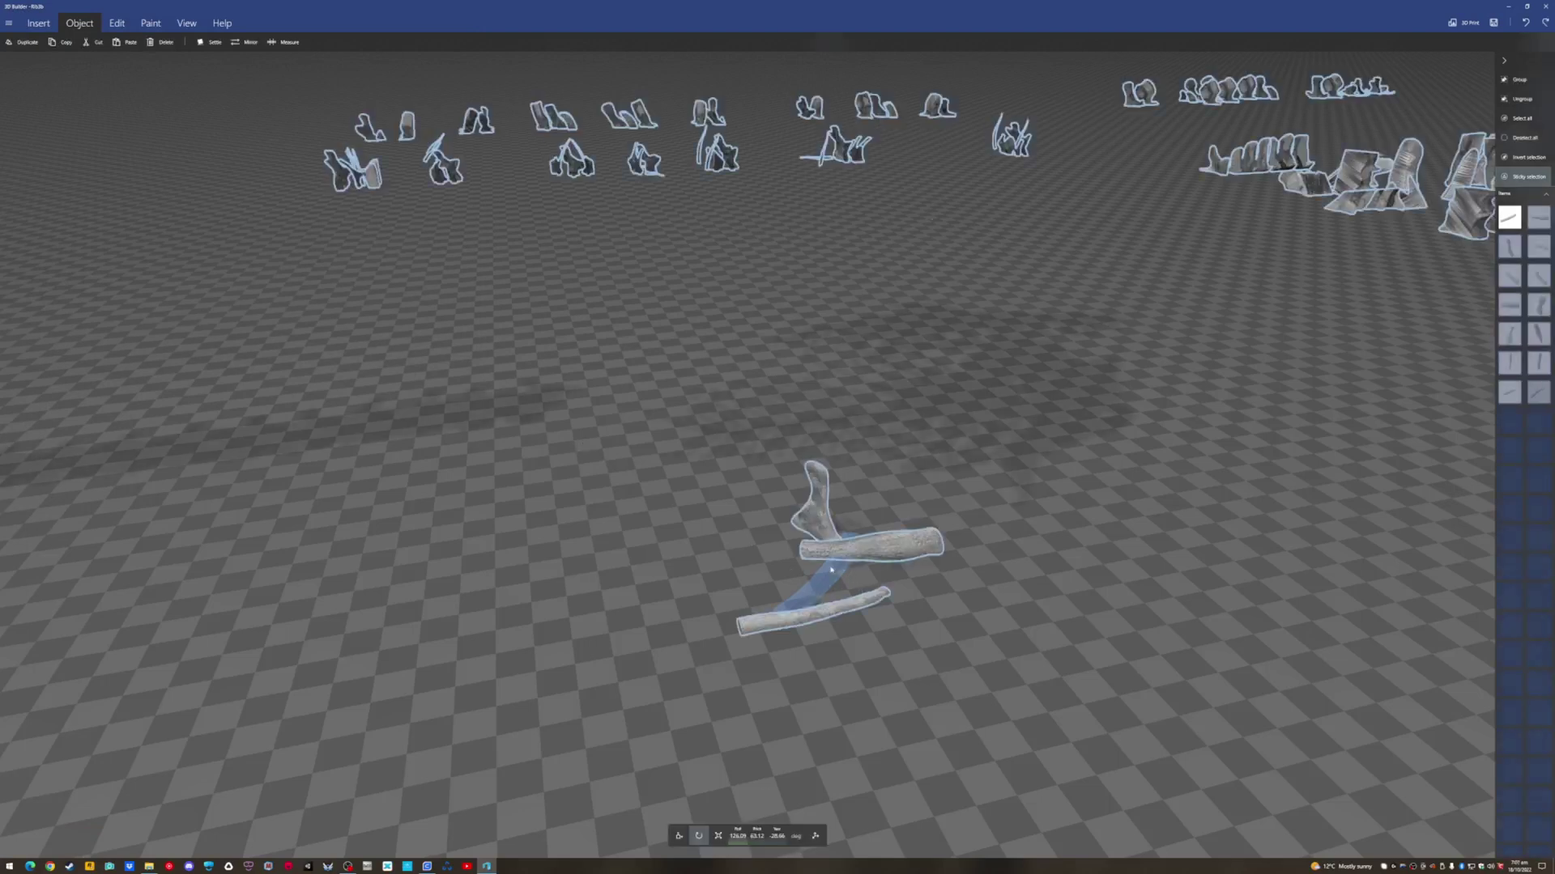
Keep only the lower straight rib piece and save it as a new STL file
click(852, 603)
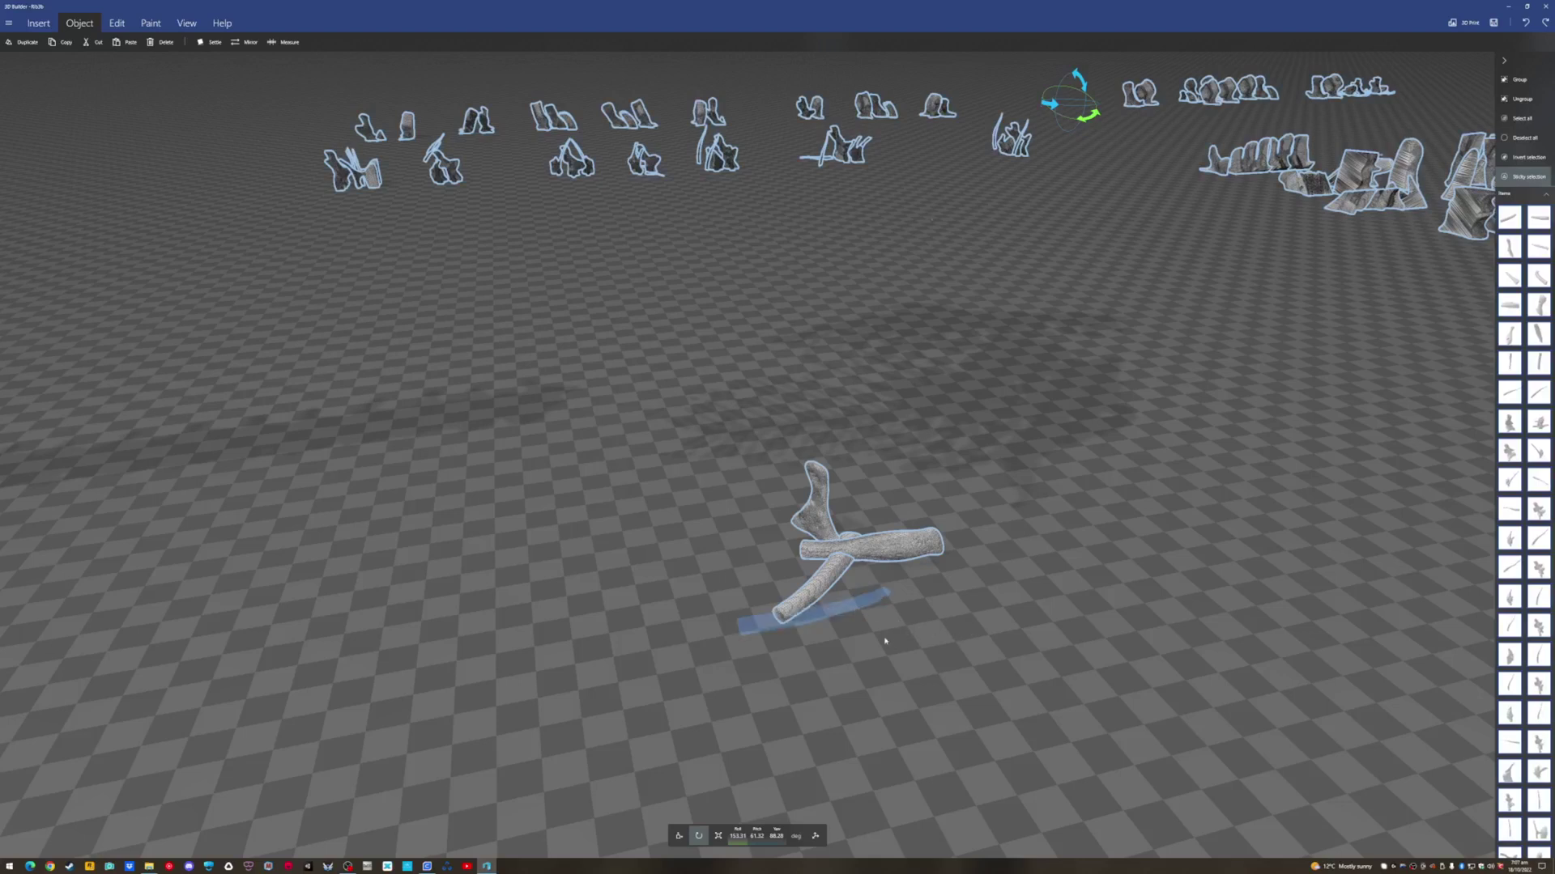
key(Delete)
click(8, 22)
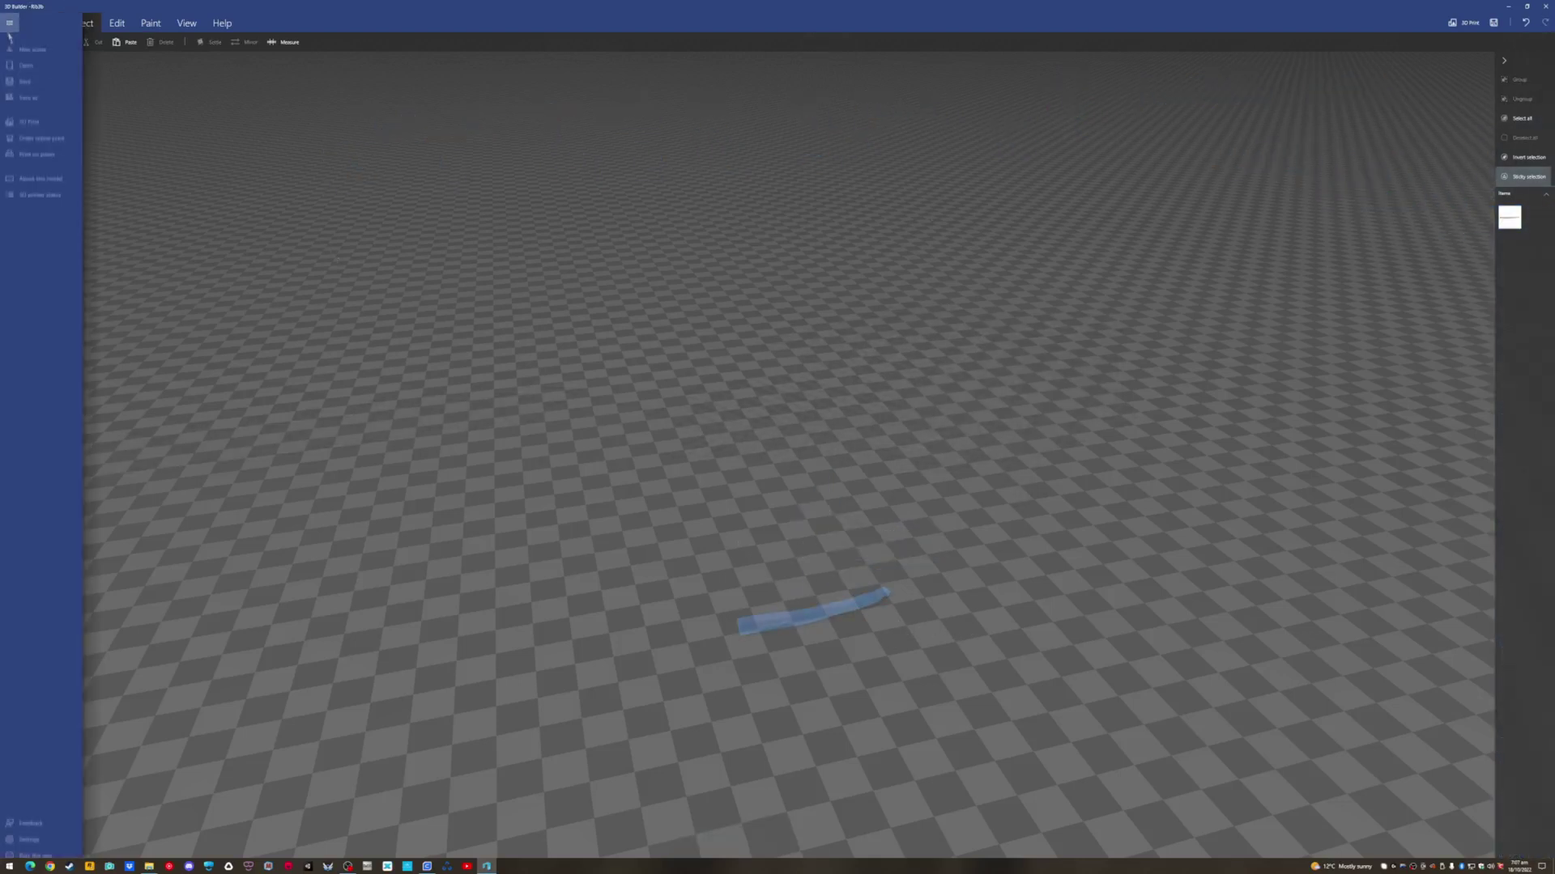
click(32, 93)
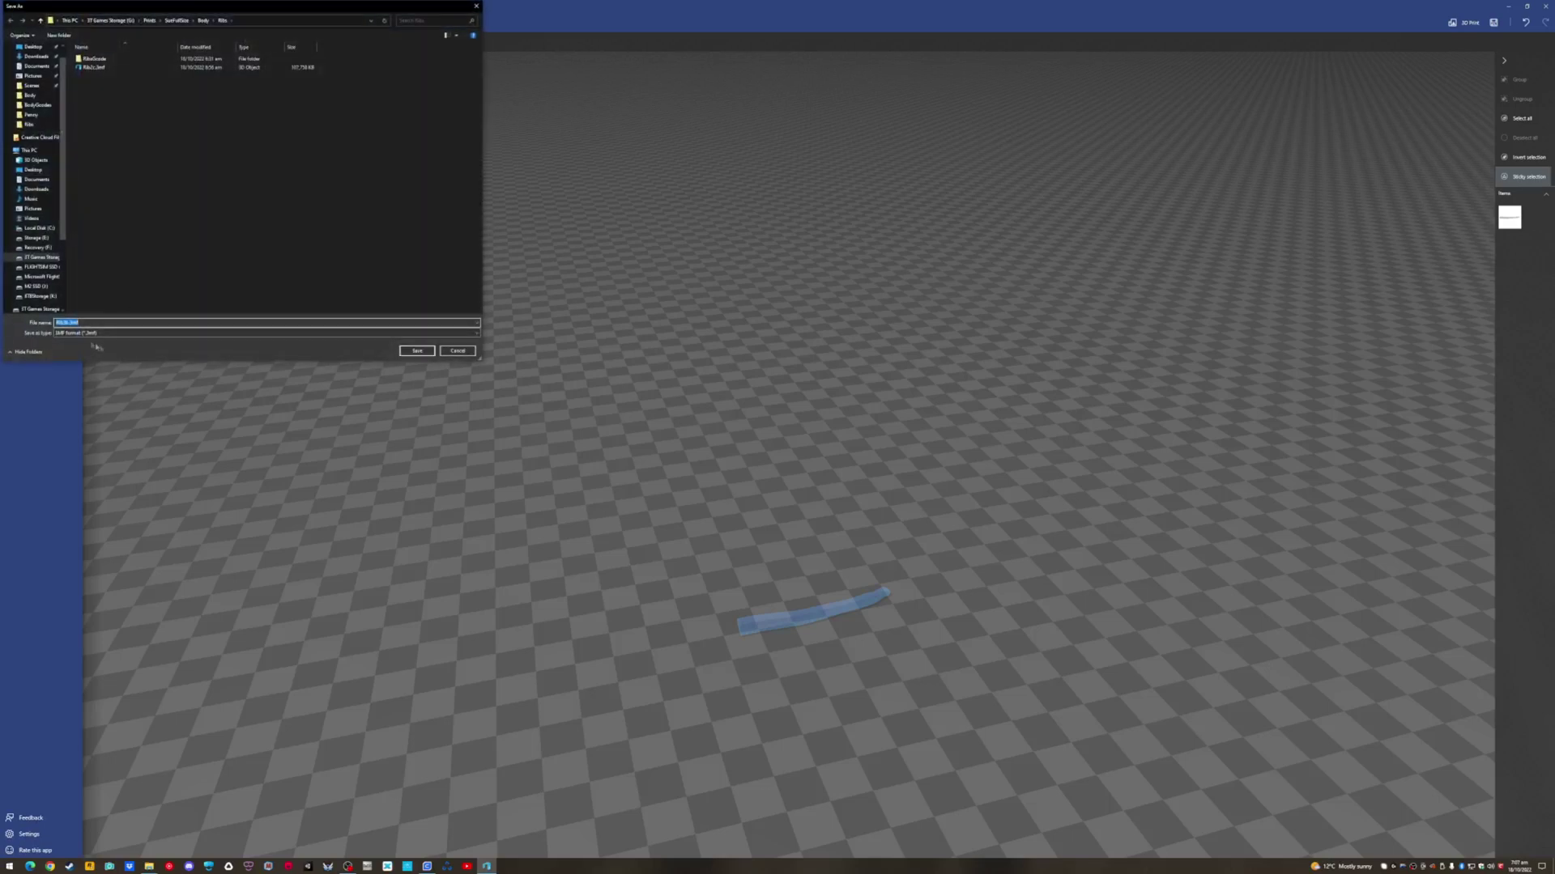
click(74, 331)
click(74, 340)
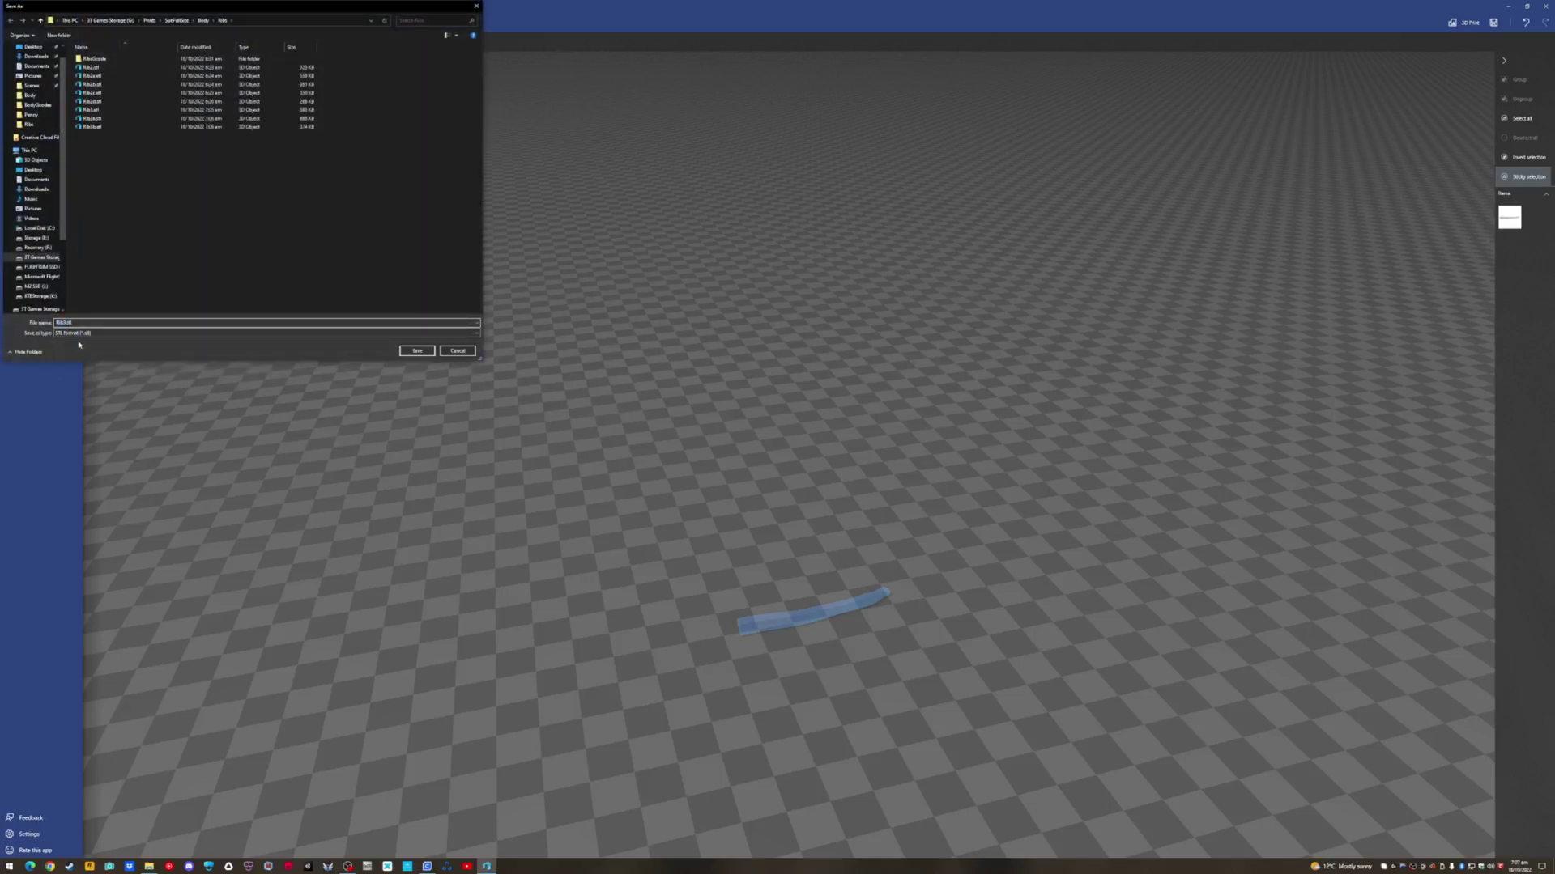
click(430, 350)
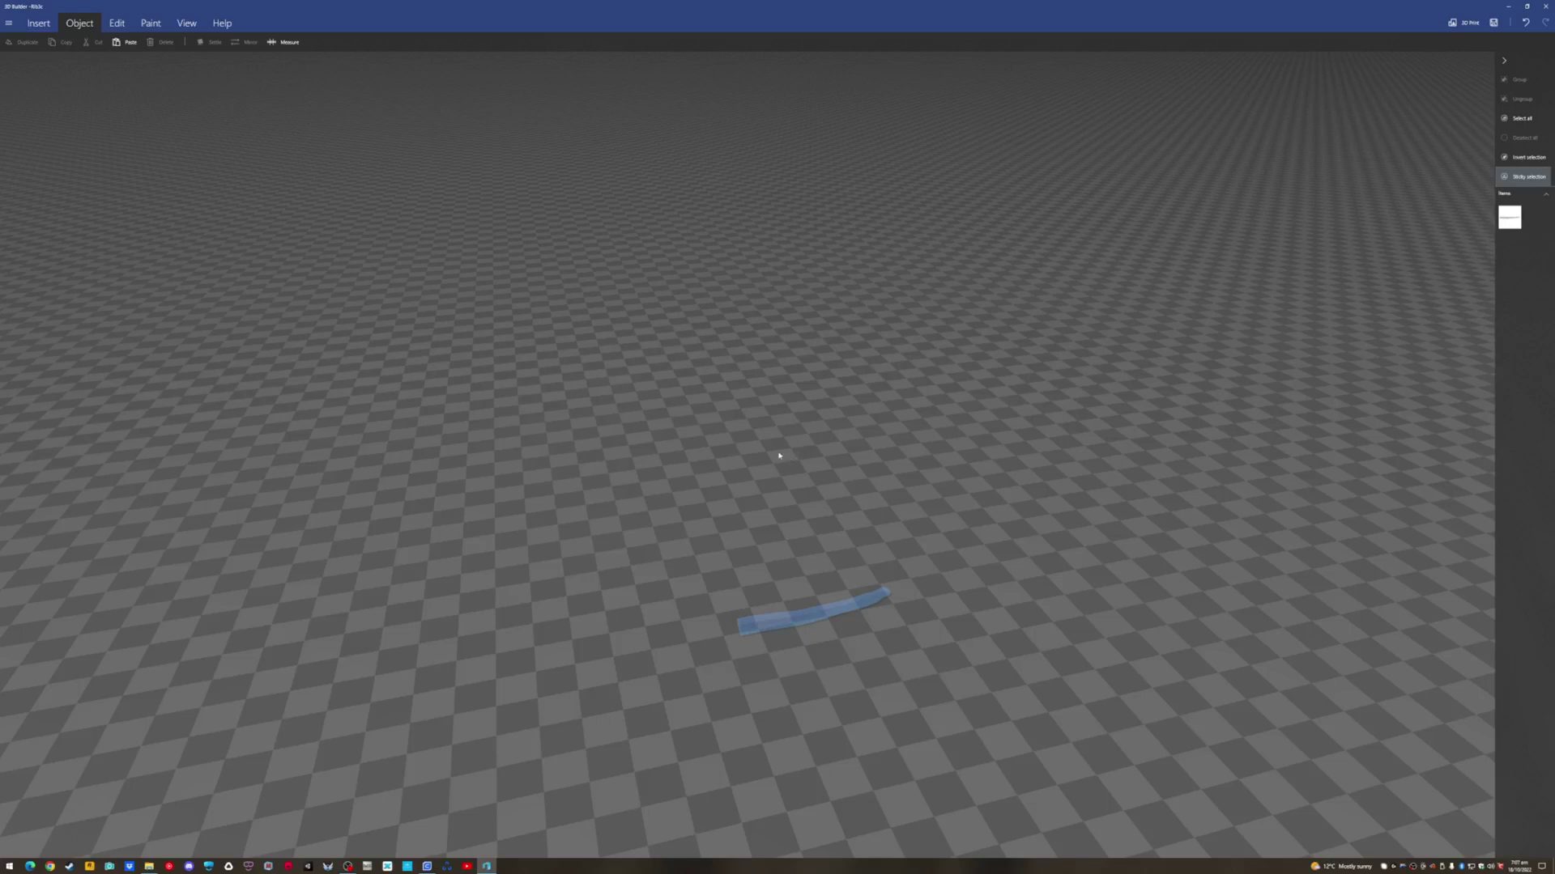
Paste the bone pieces back, overwrite Rib2c.3mf, and switch to Ultimaker Cura
key(ctrl+v)
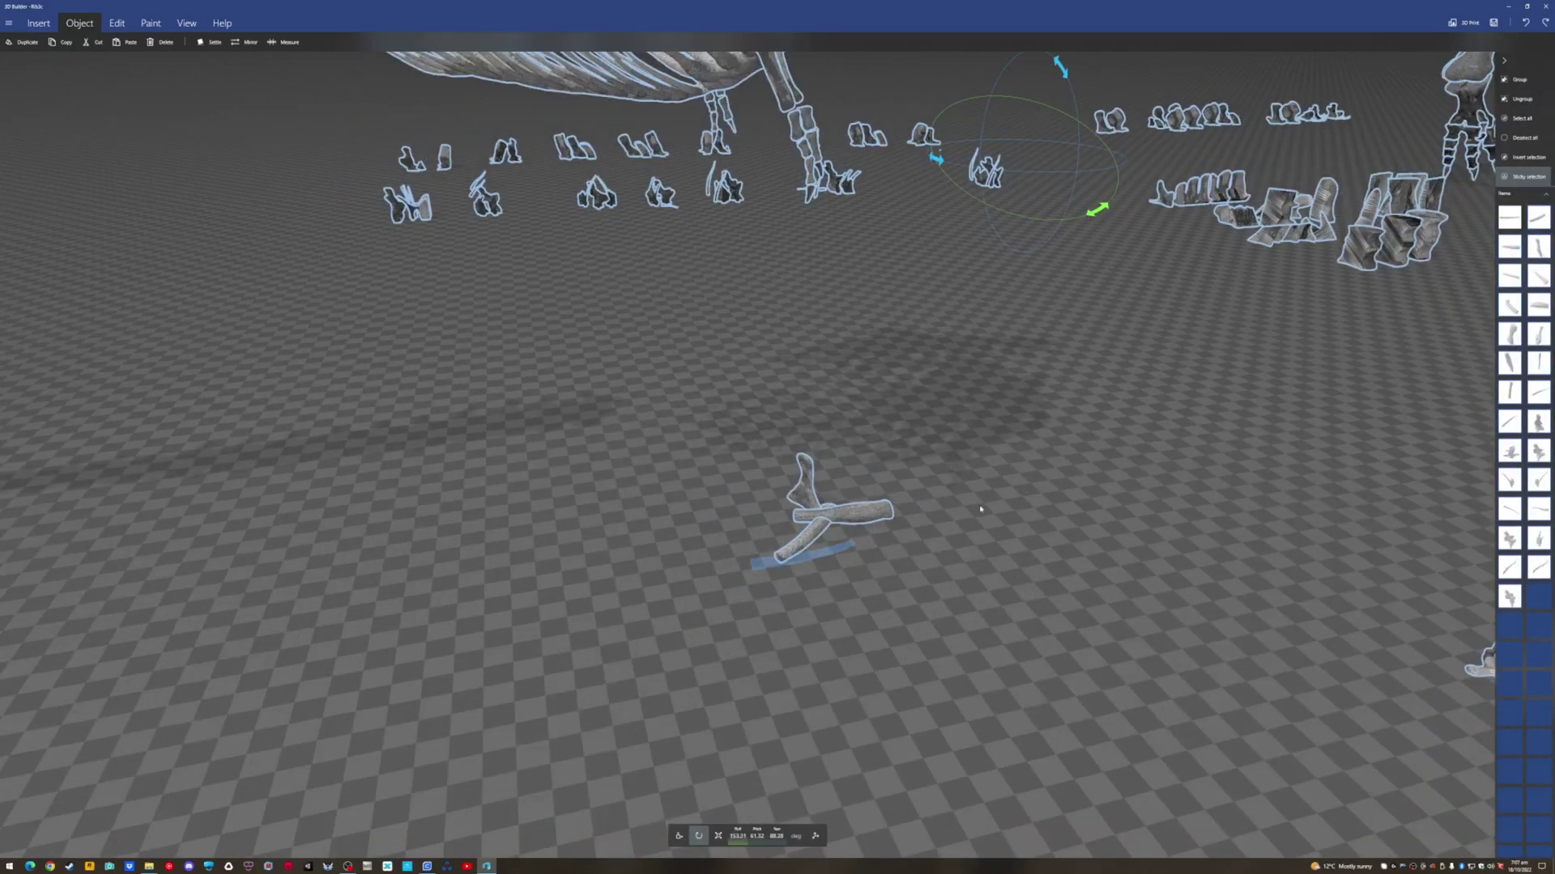
right_drag(980, 508, 899, 487)
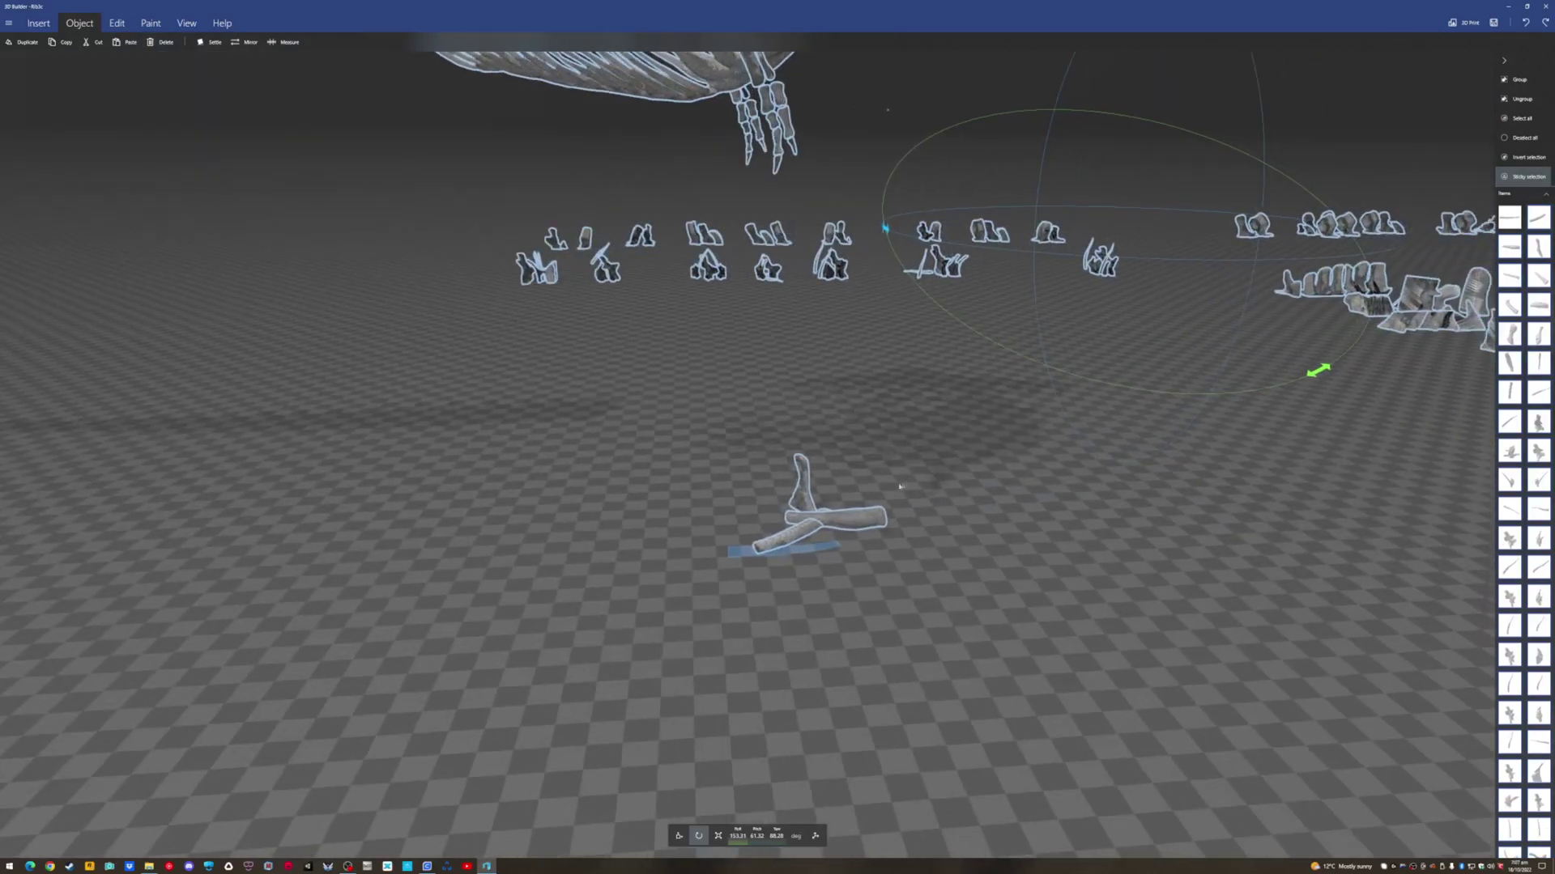
click(9, 22)
click(41, 96)
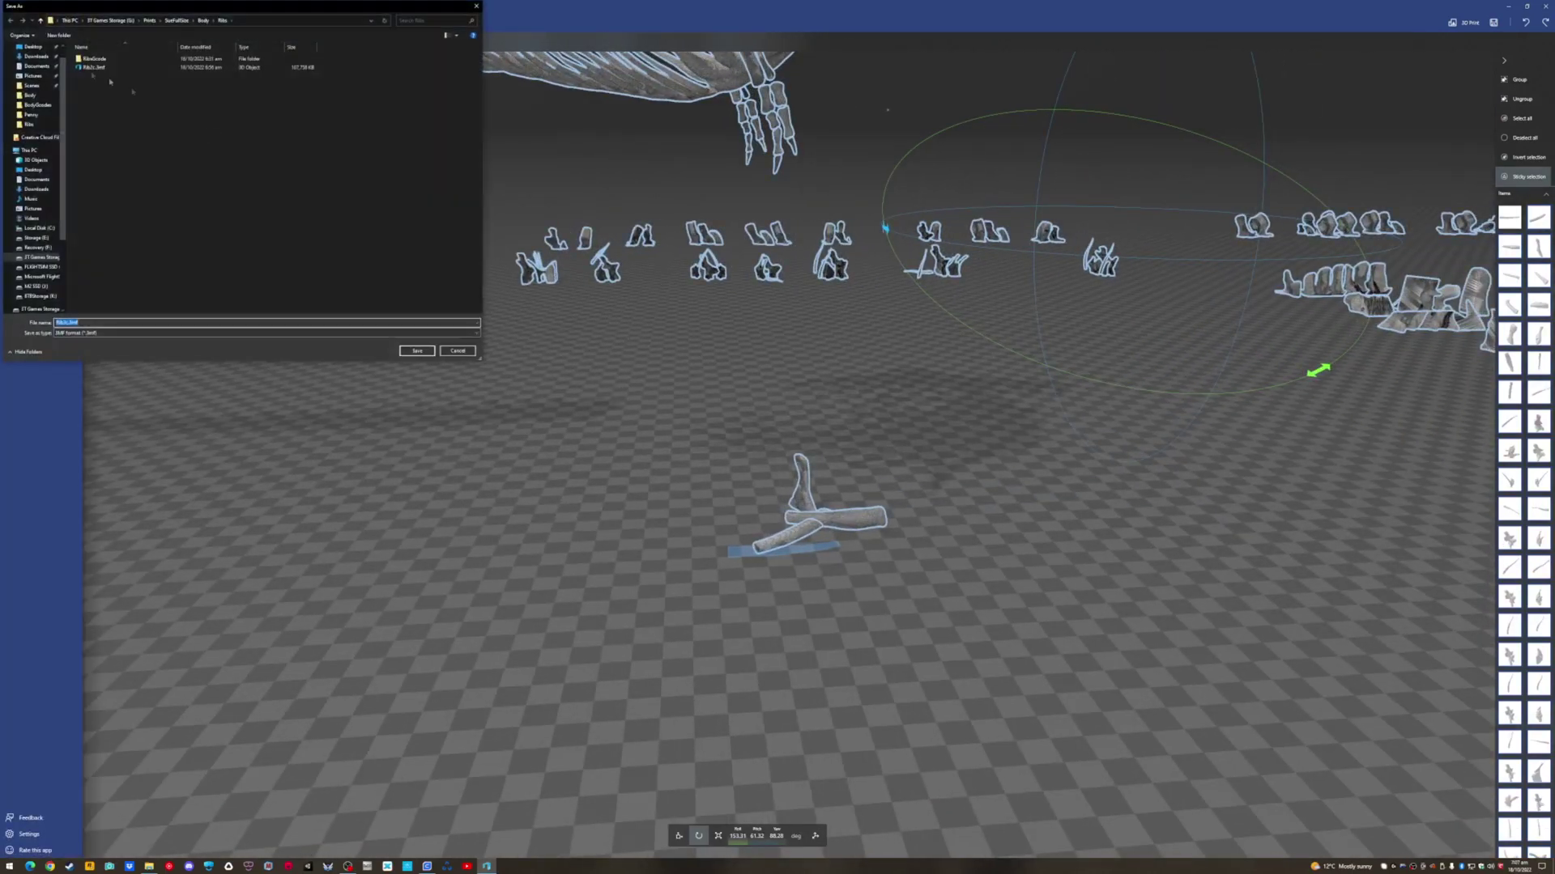
click(417, 351)
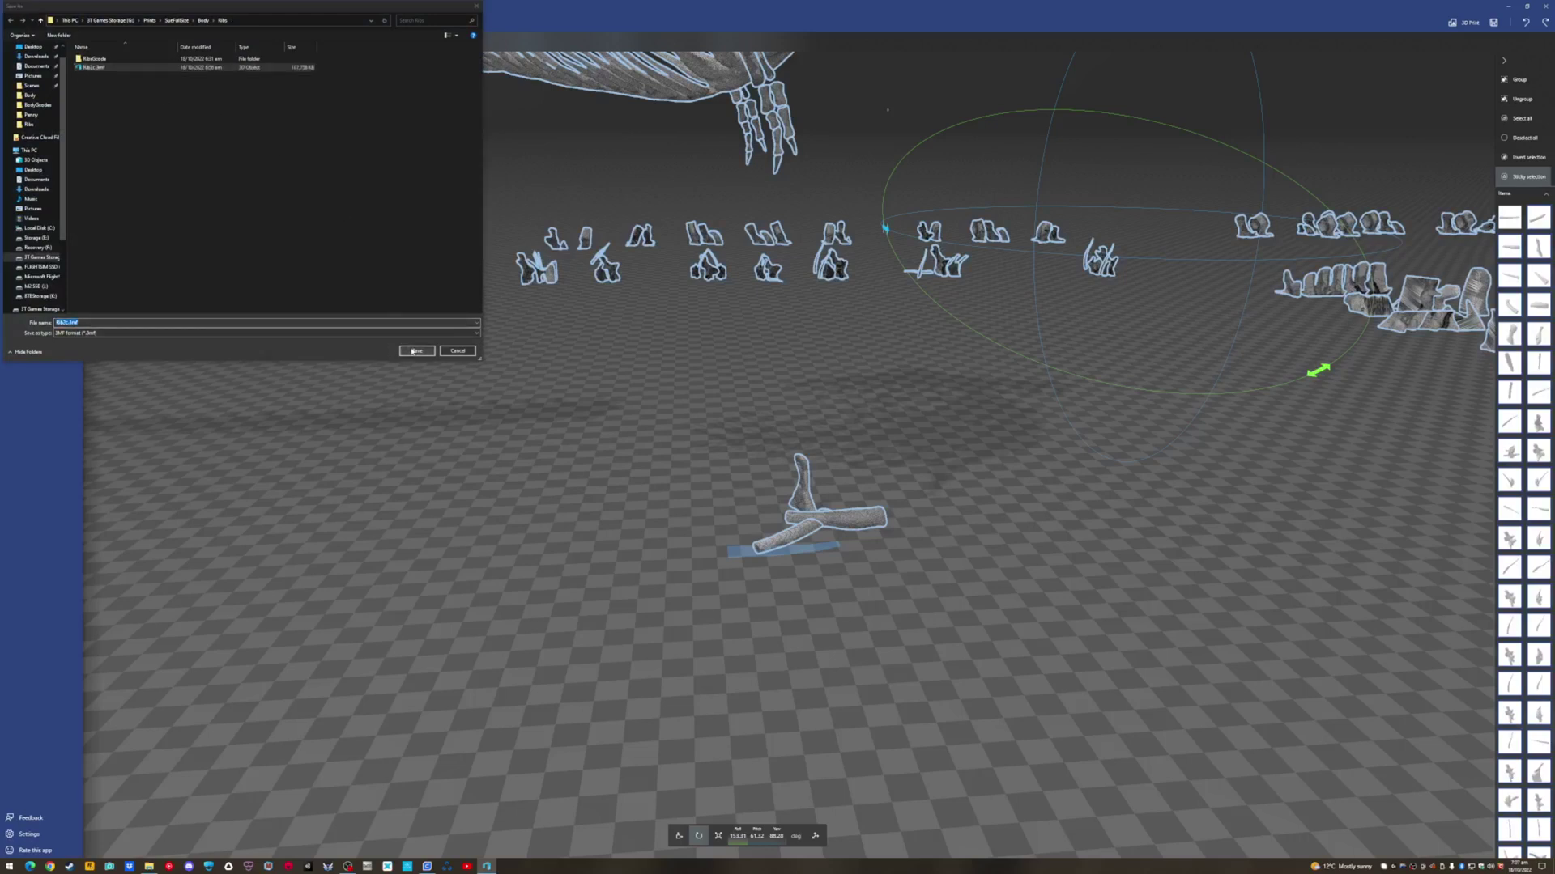
click(796, 434)
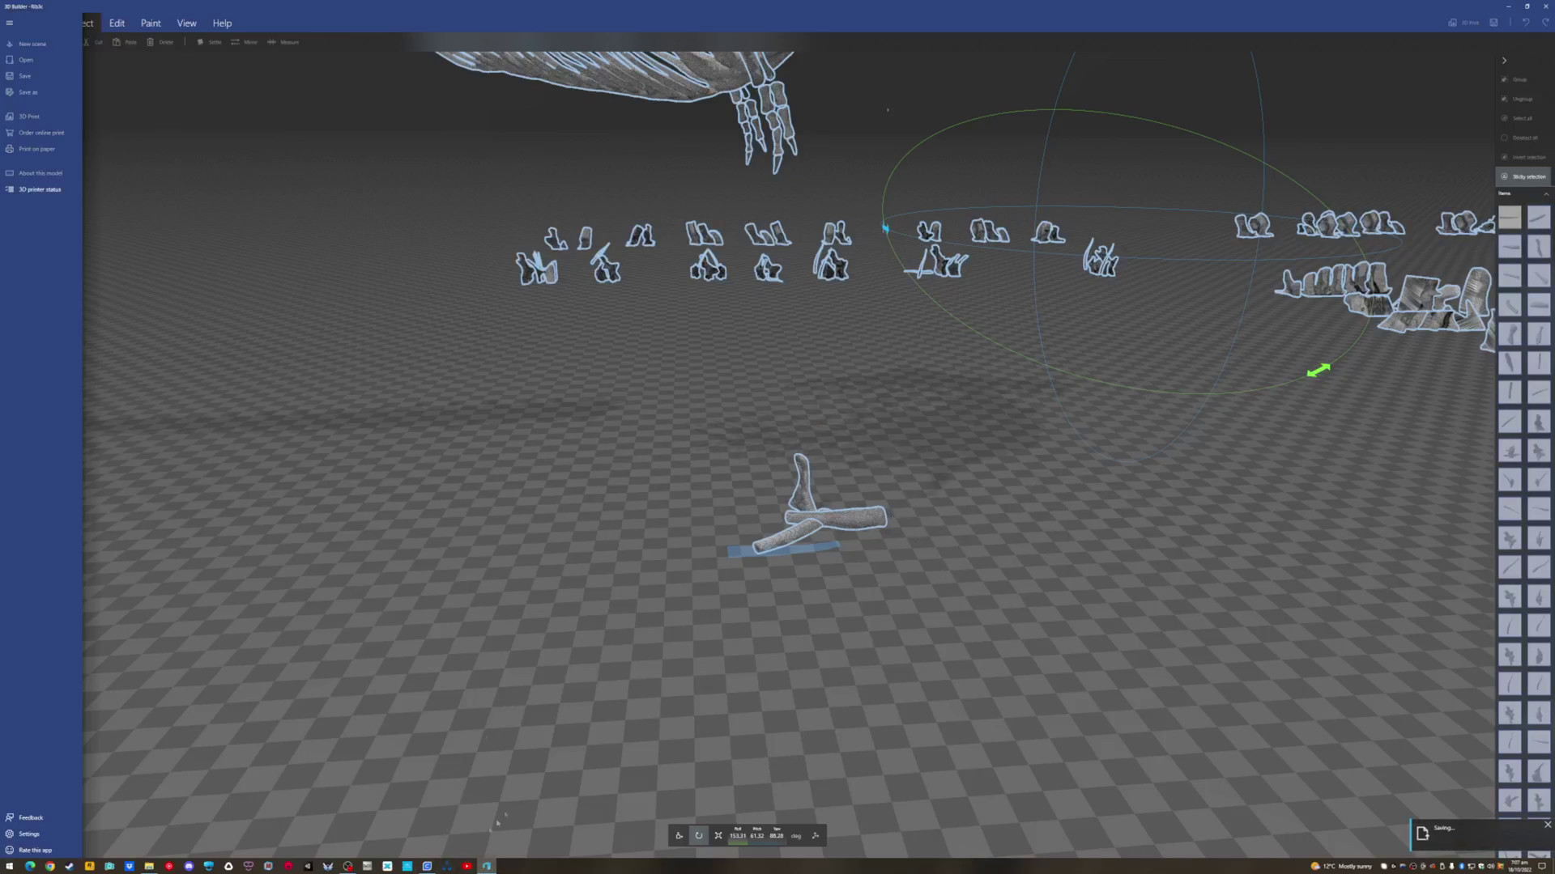
click(428, 866)
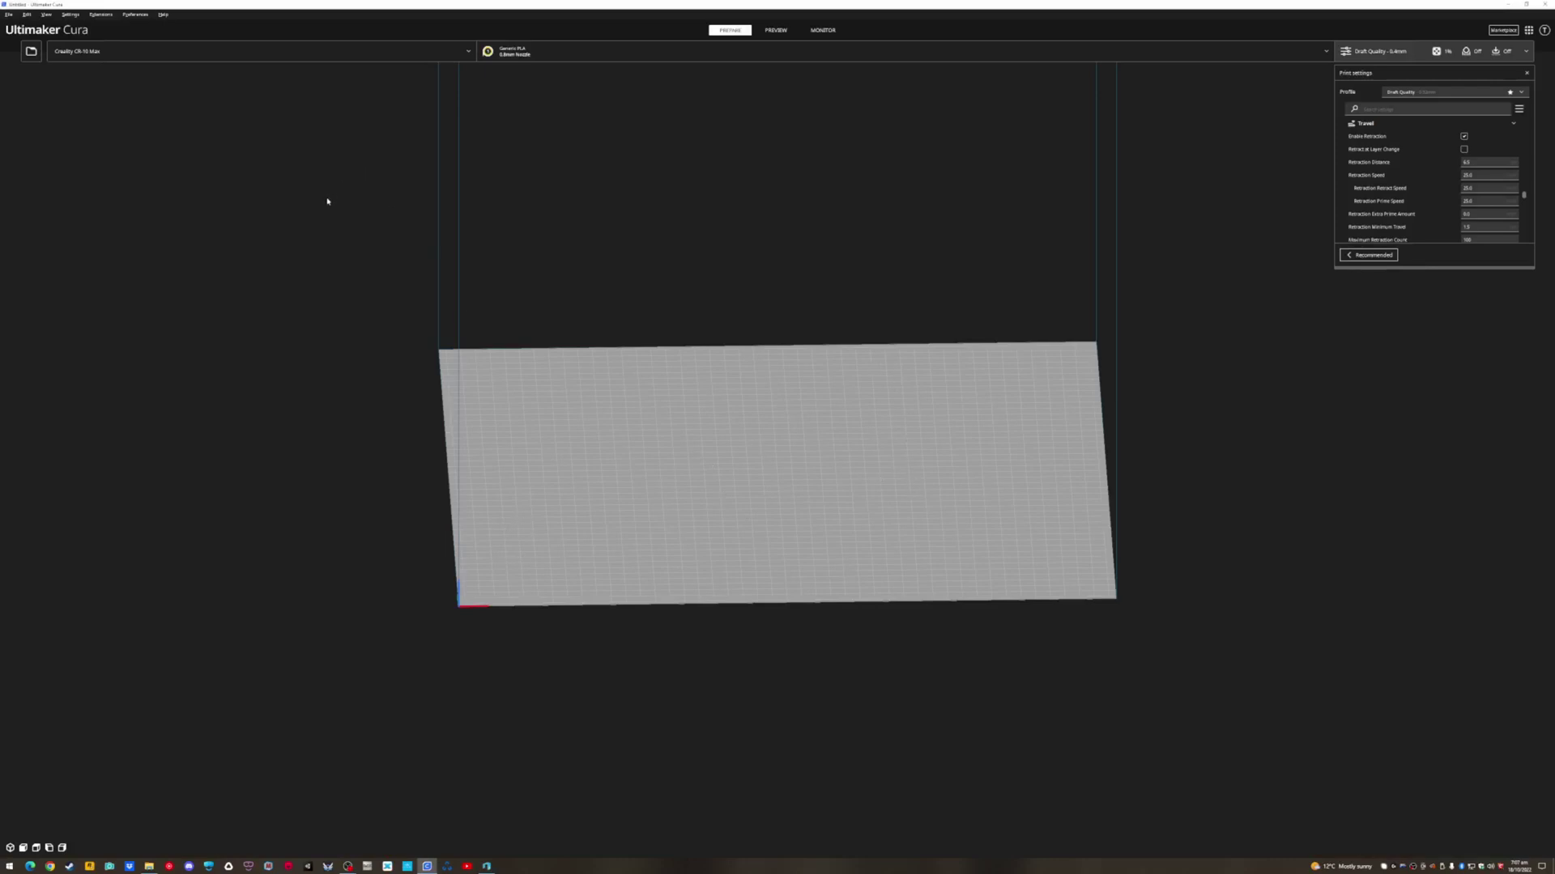
Open the first two rib models from the Ribs folder, including Ribs3a.stl
click(11, 15)
click(32, 36)
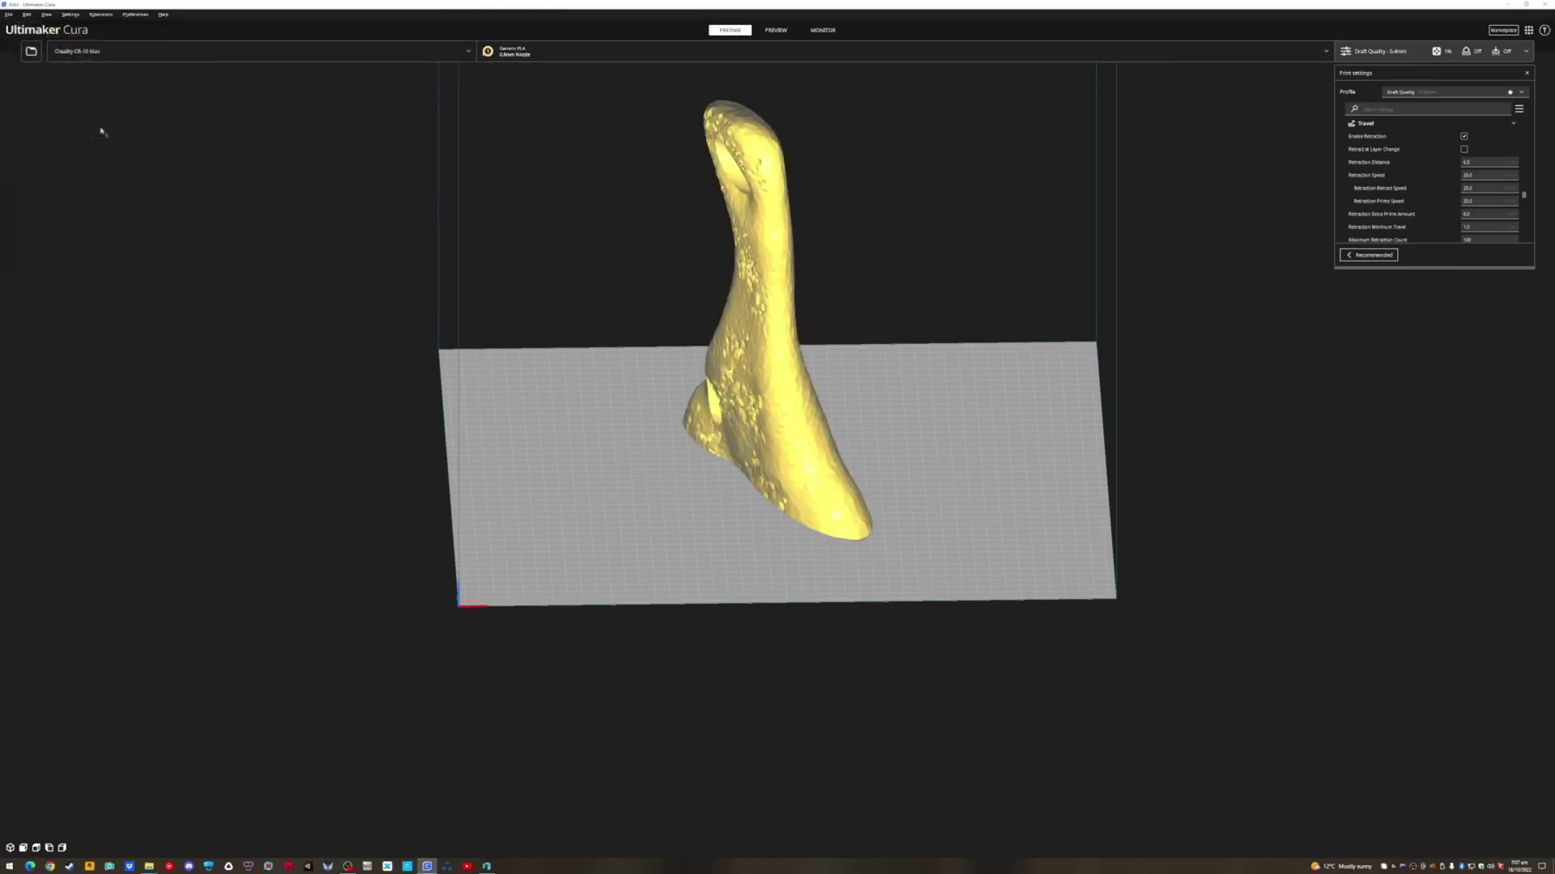
double_click(109, 134)
right_drag(1024, 478, 996, 583)
right_drag(636, 488, 729, 567)
click(8, 15)
click(21, 37)
click(94, 136)
double_click(99, 137)
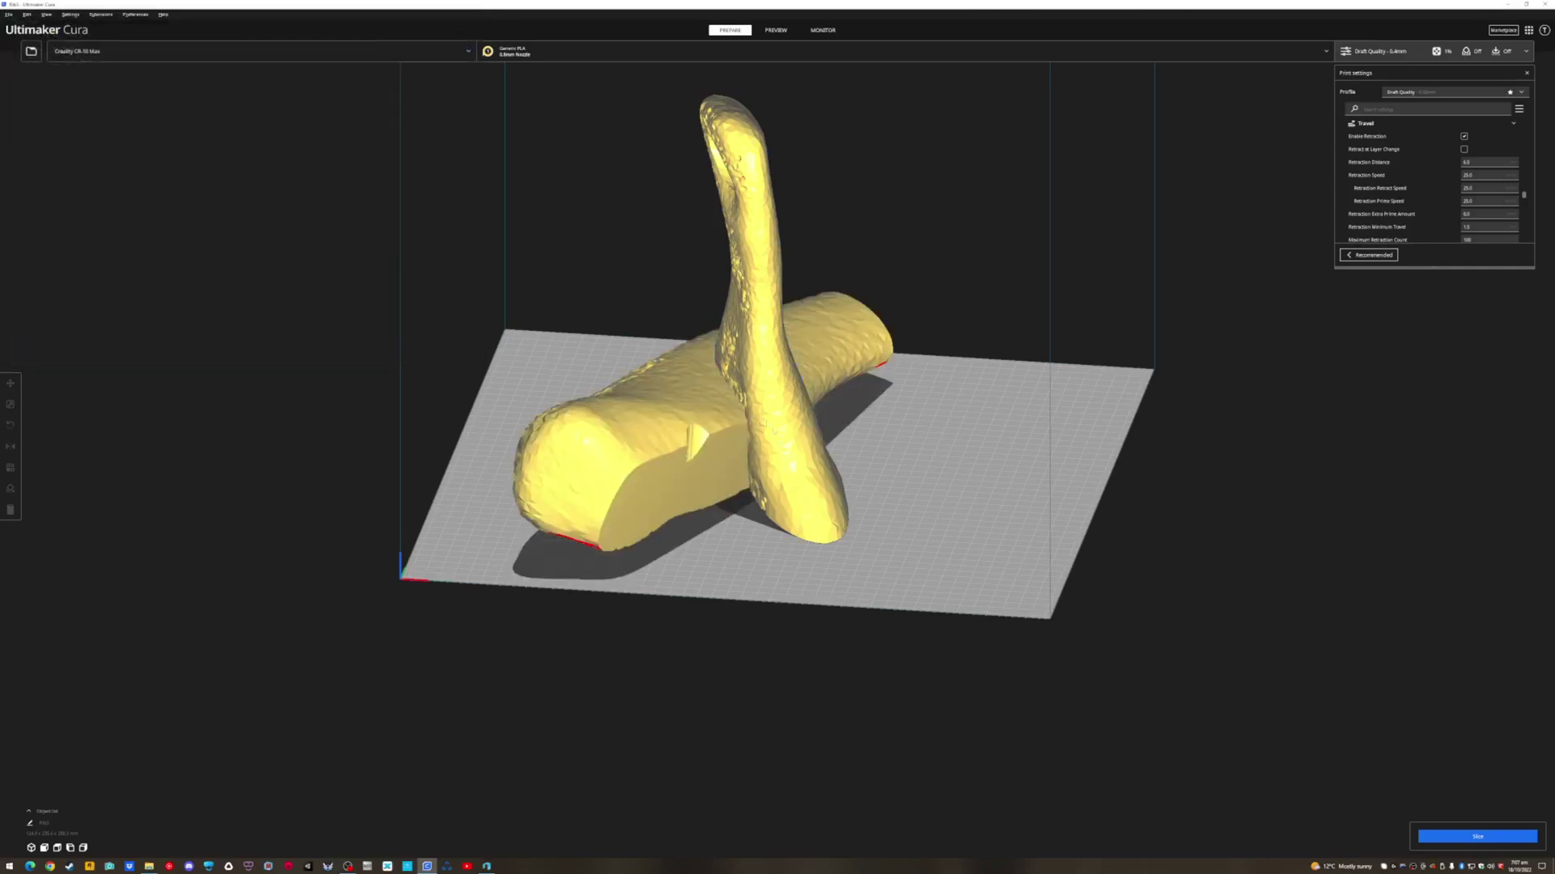
Load two more rib pieces from the Ribs folder and select the lying yellow bone
click(8, 15)
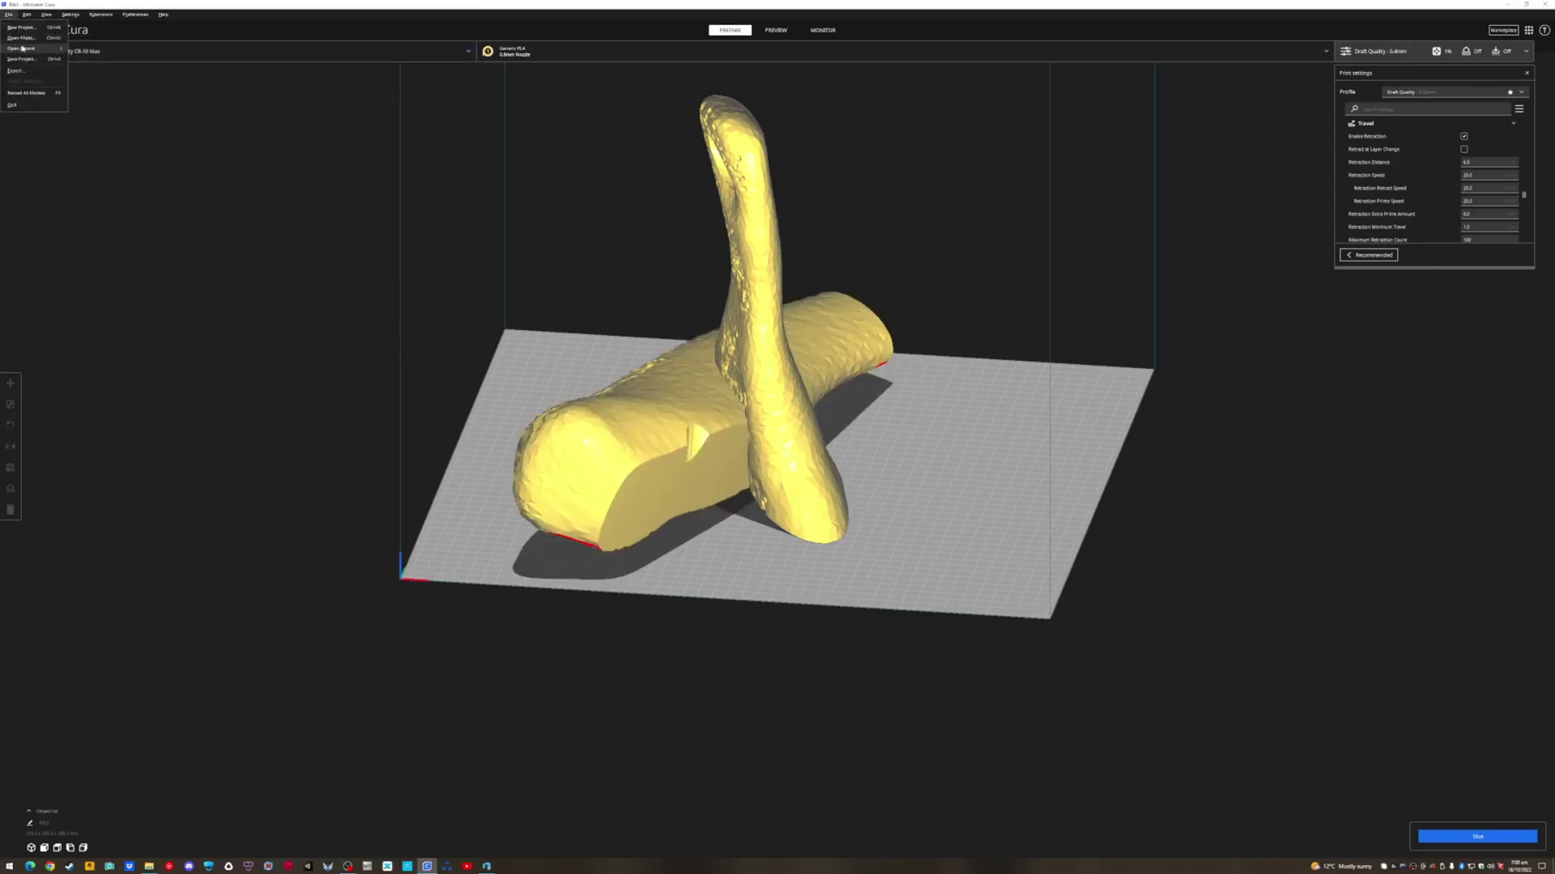
click(33, 37)
double_click(101, 148)
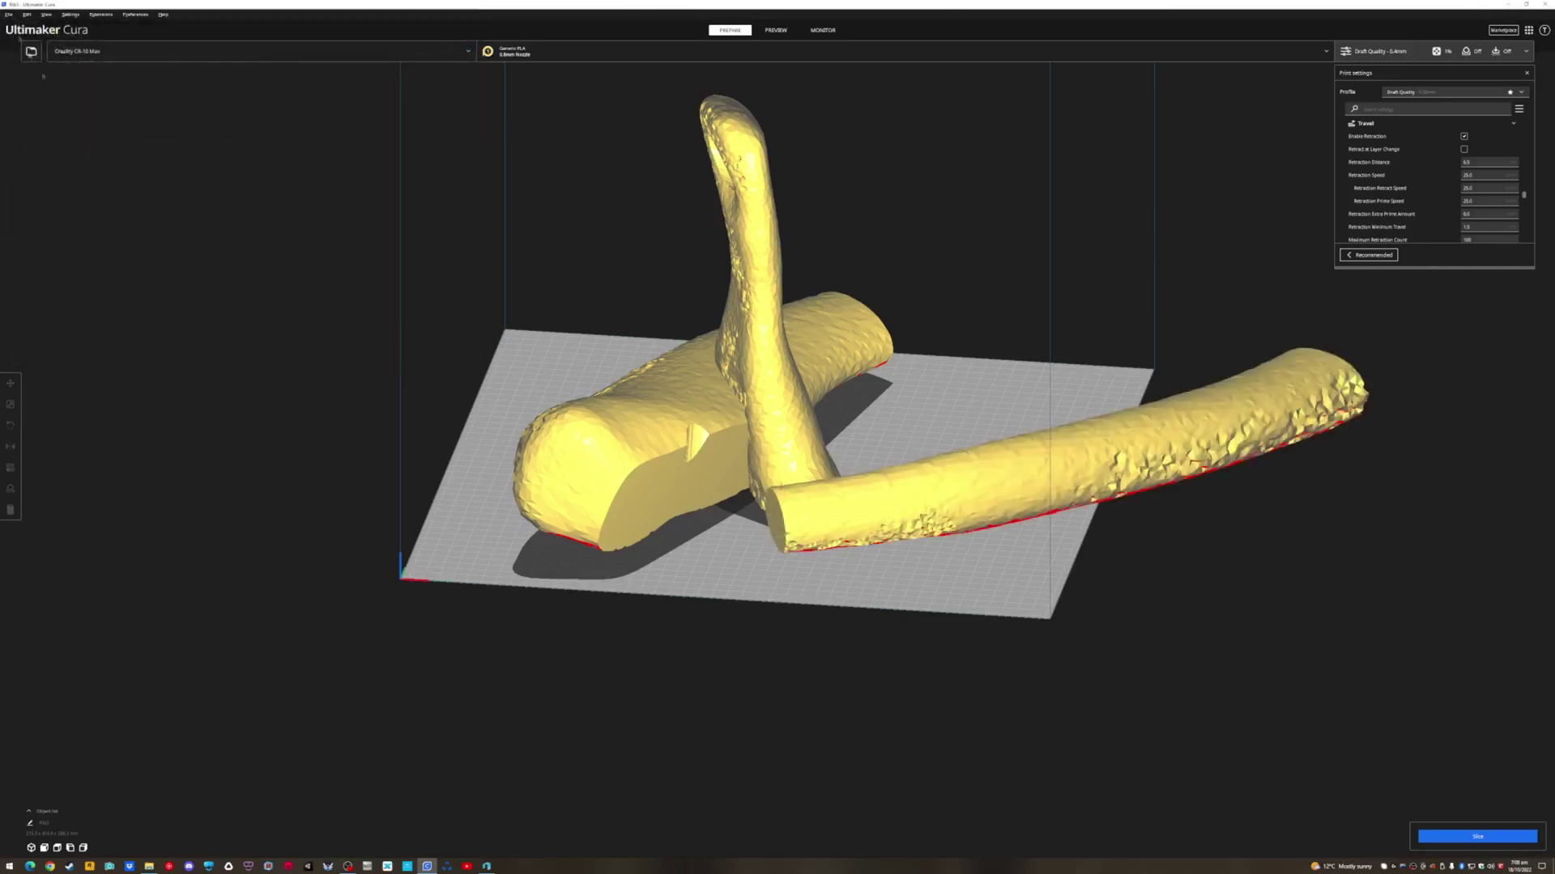
click(9, 14)
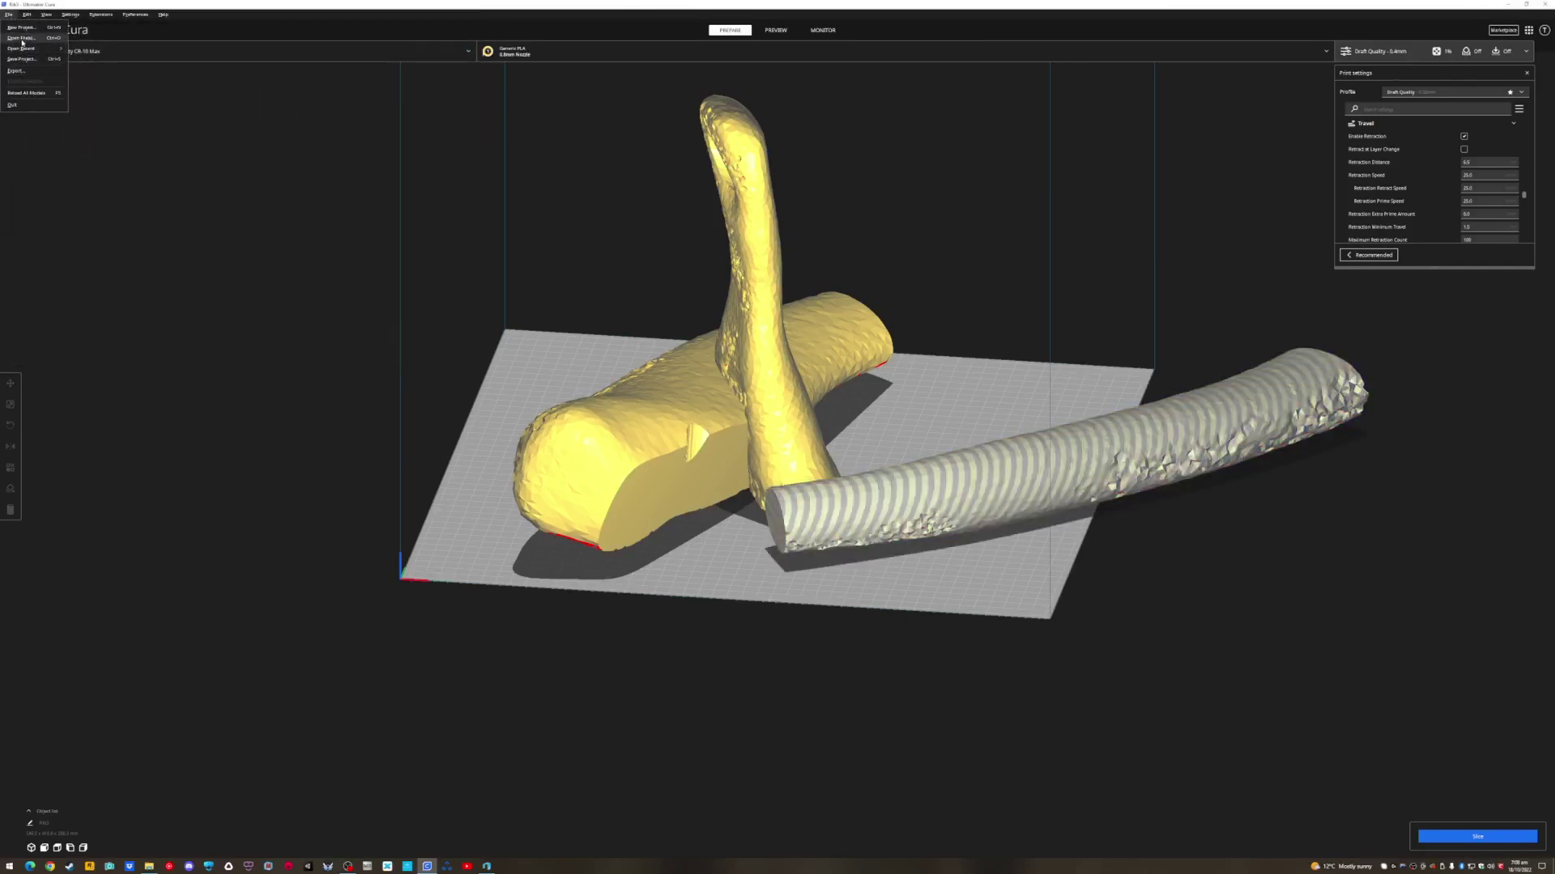
click(33, 37)
double_click(113, 154)
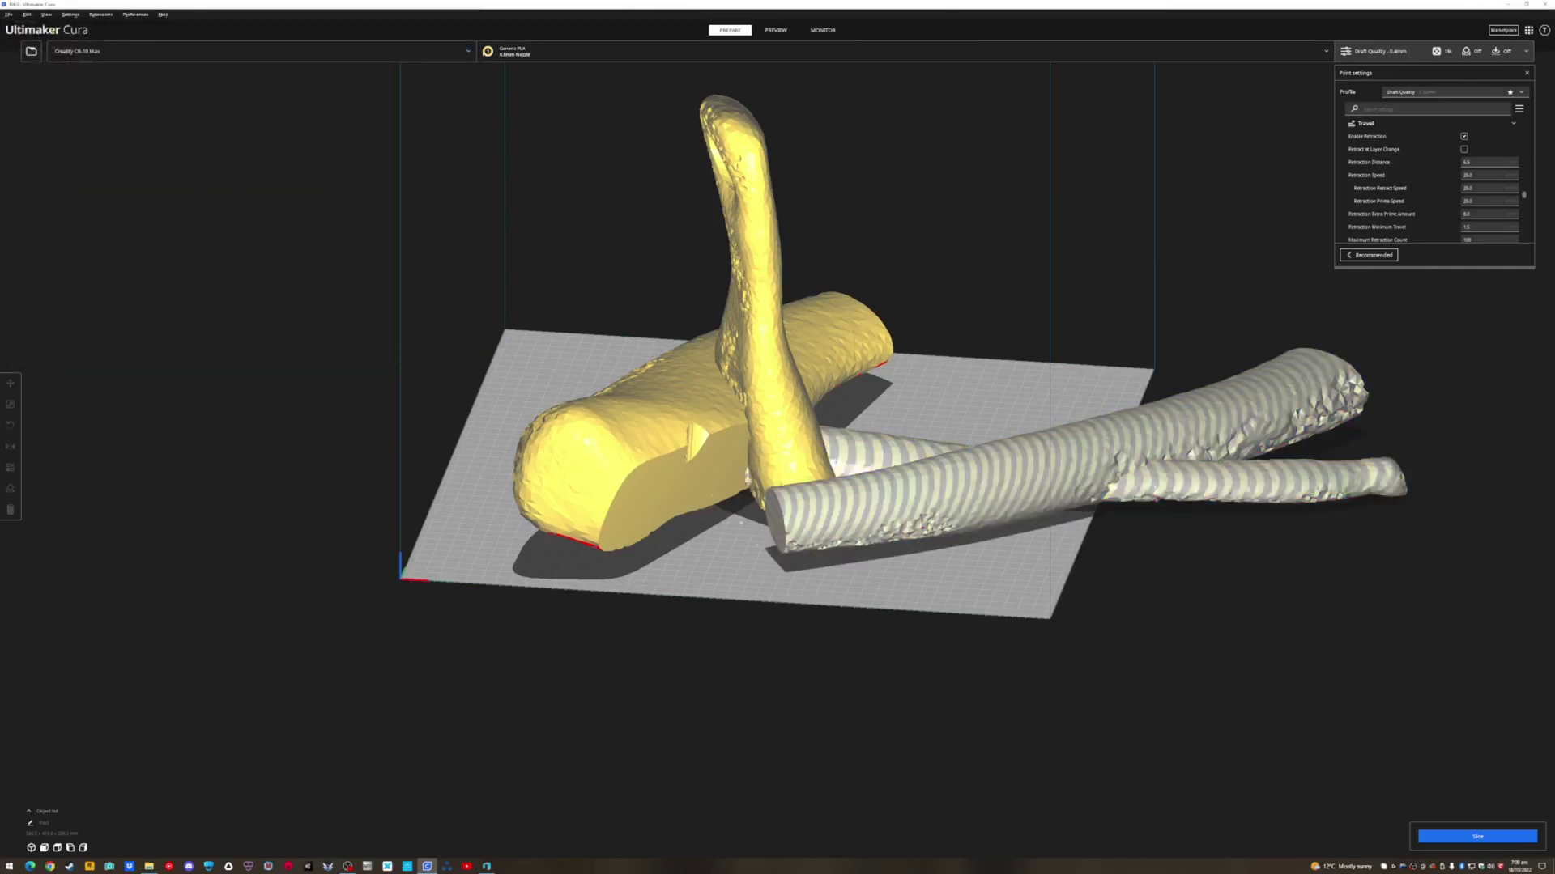
right_drag(711, 453, 613, 447)
click(613, 447)
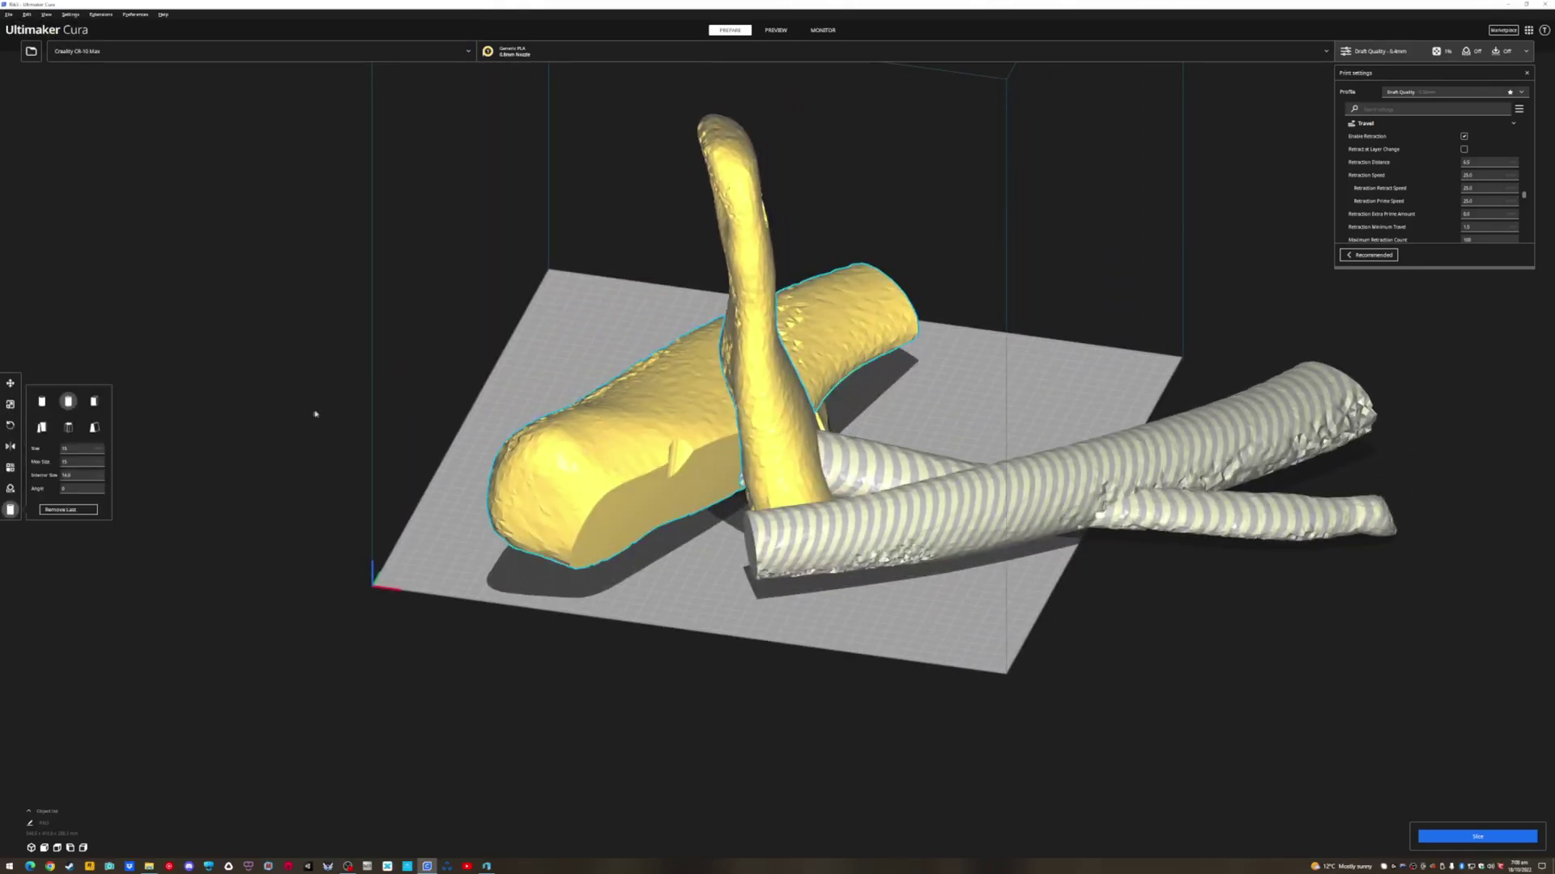
right_drag(351, 453, 541, 426)
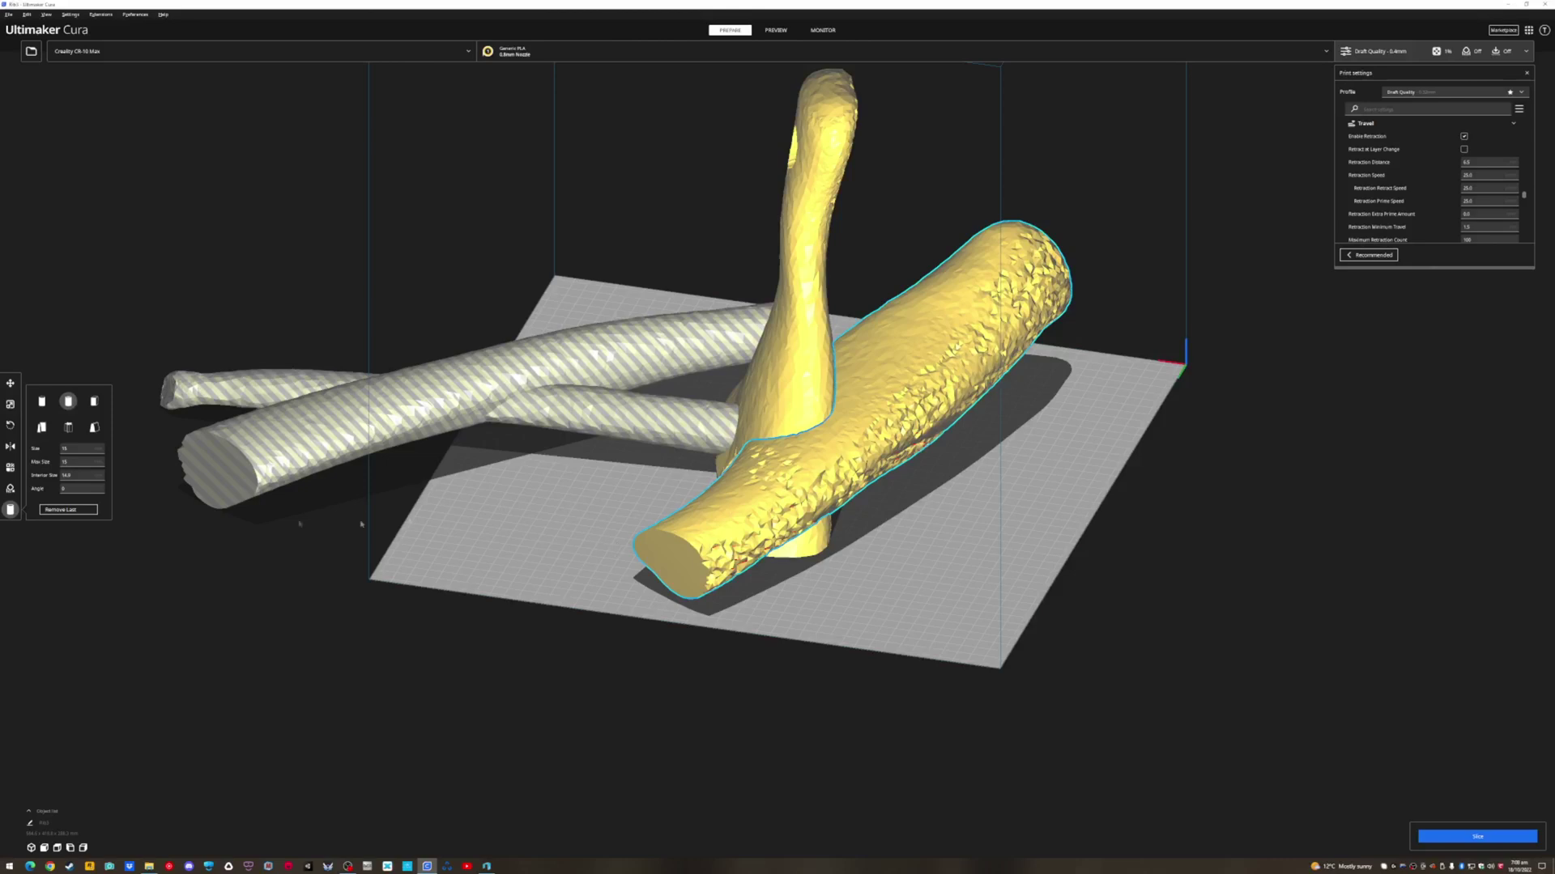
Stand the selected tube upright on its end face using Lay flat by face
click(11, 425)
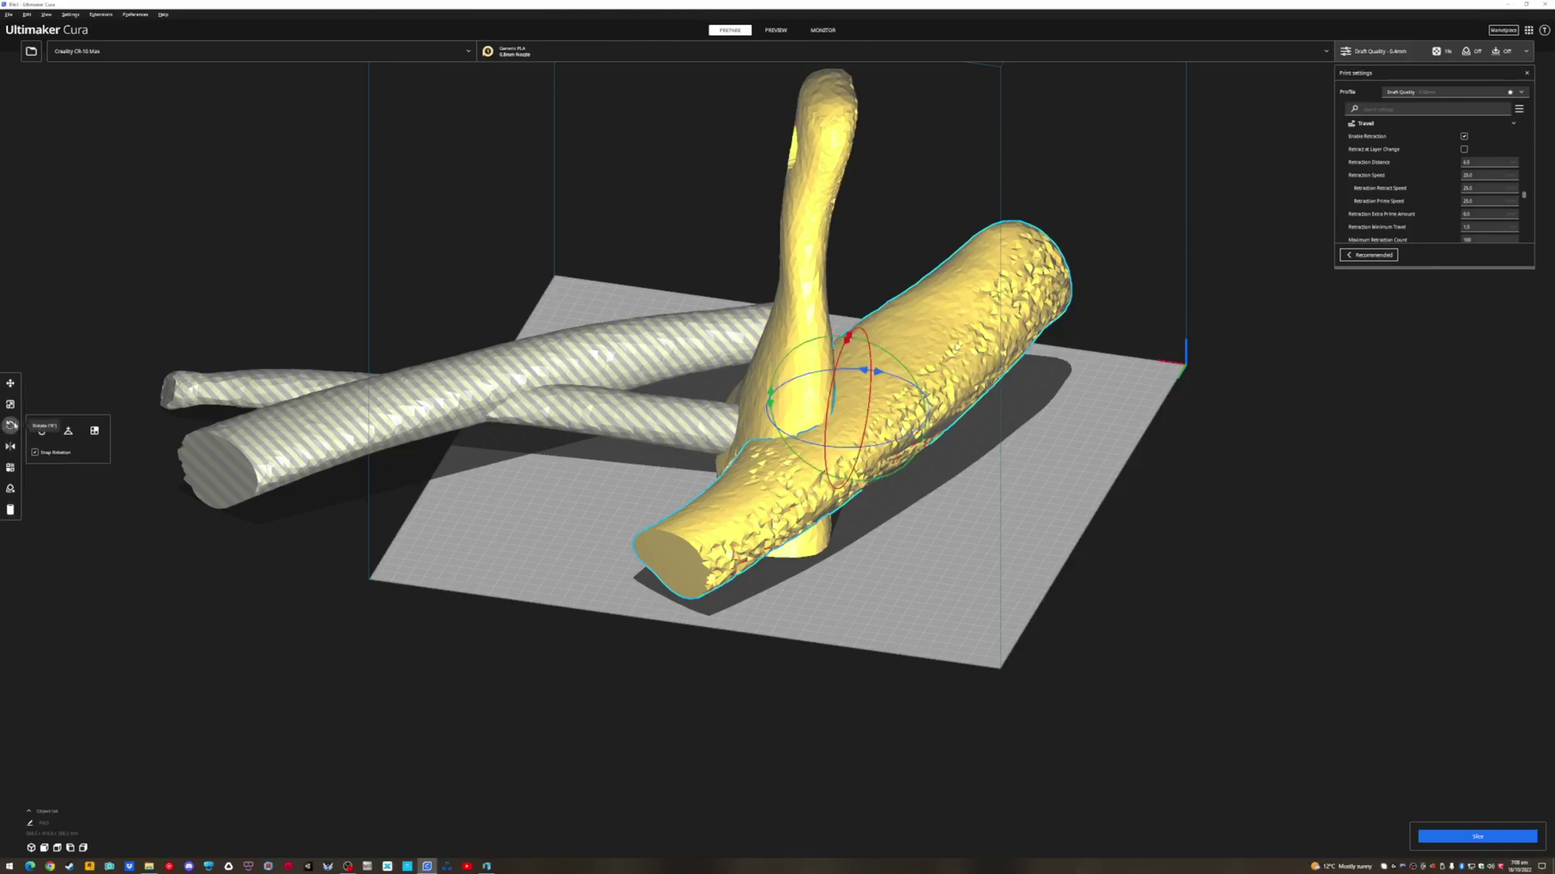
click(94, 431)
right_drag(616, 681, 791, 666)
click(858, 497)
right_drag(1175, 555, 580, 565)
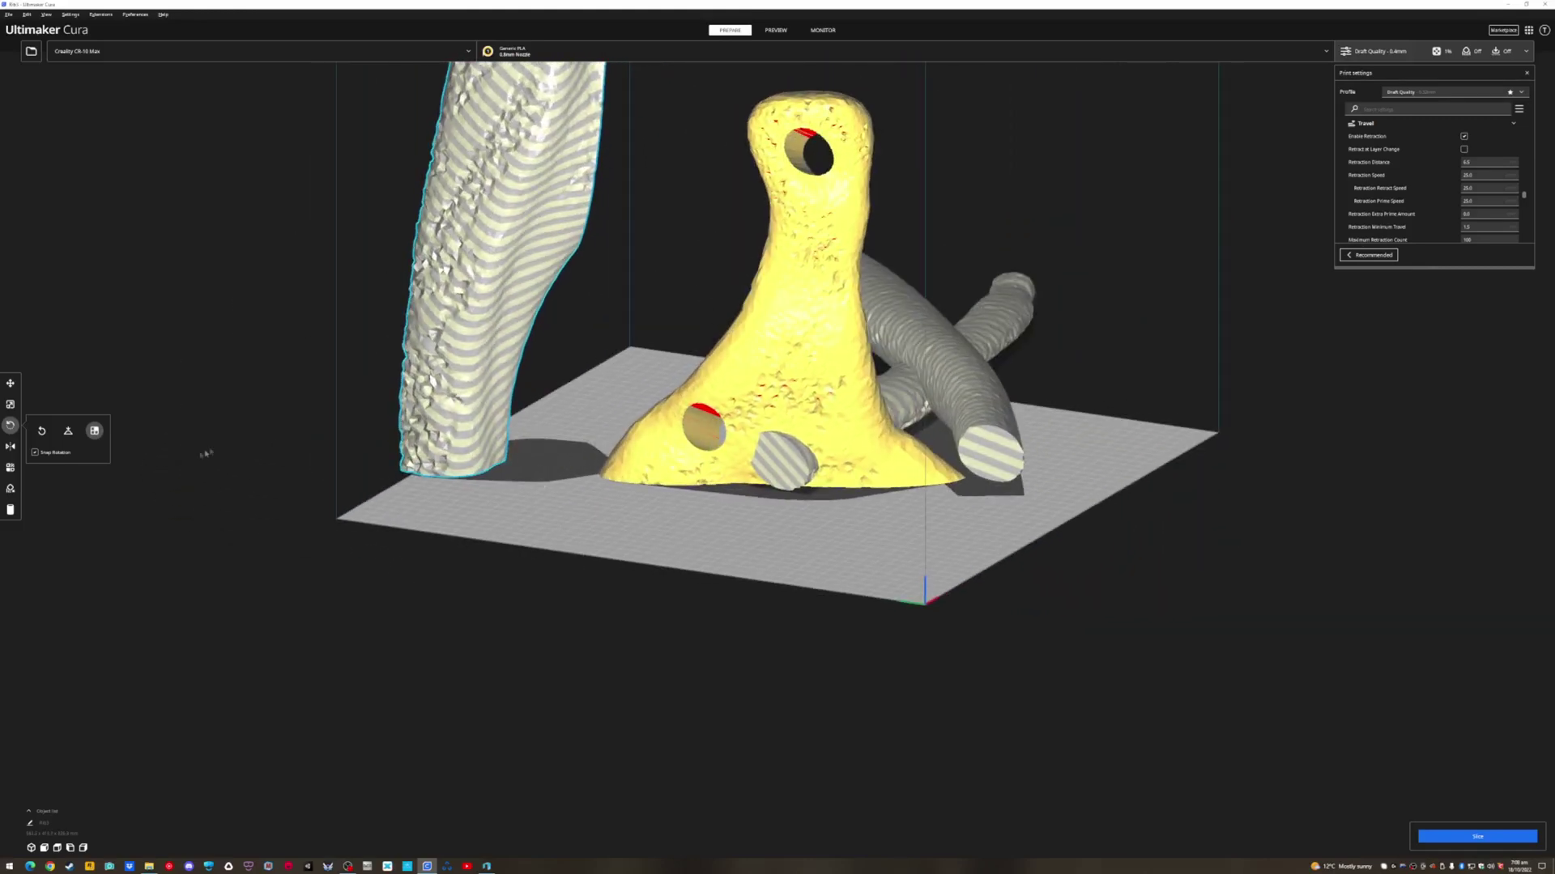
Select the lying grey tube for rotation and orbit around it
click(10, 384)
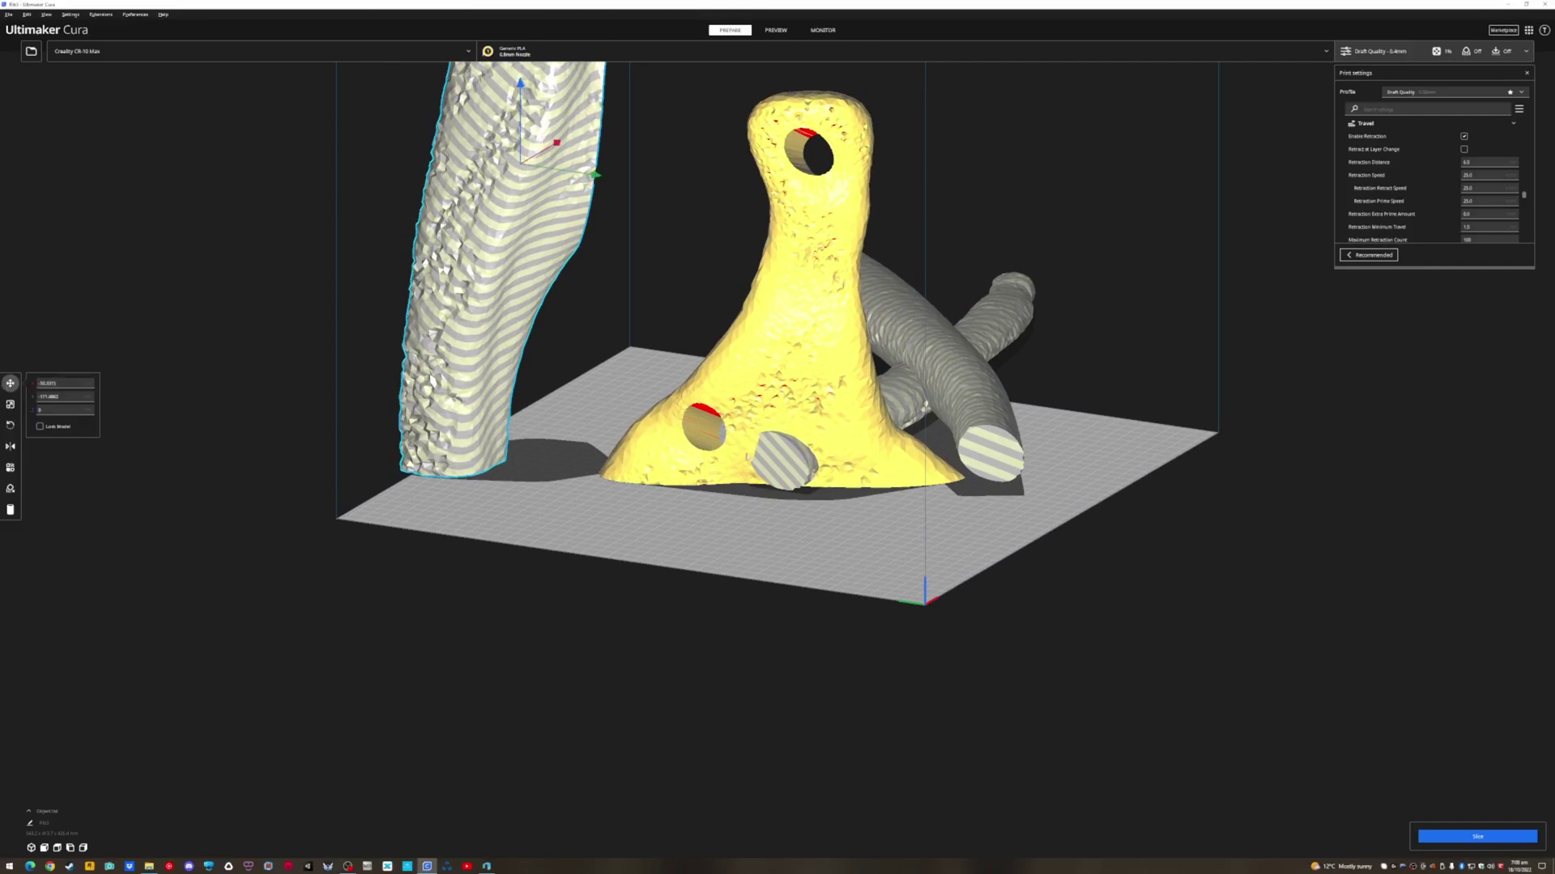
click(872, 345)
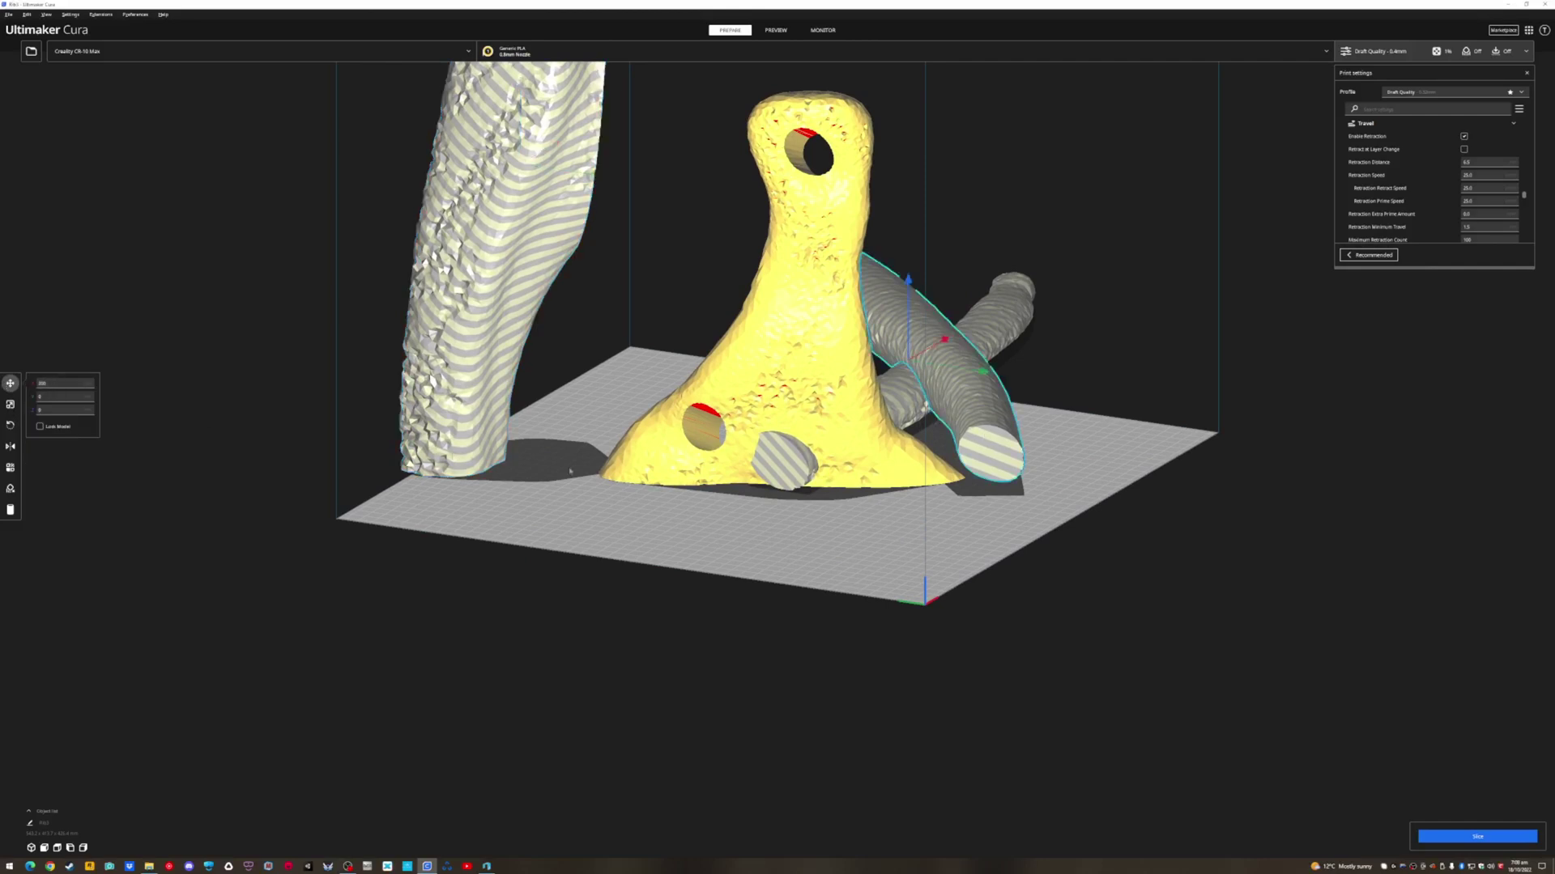
click(9, 425)
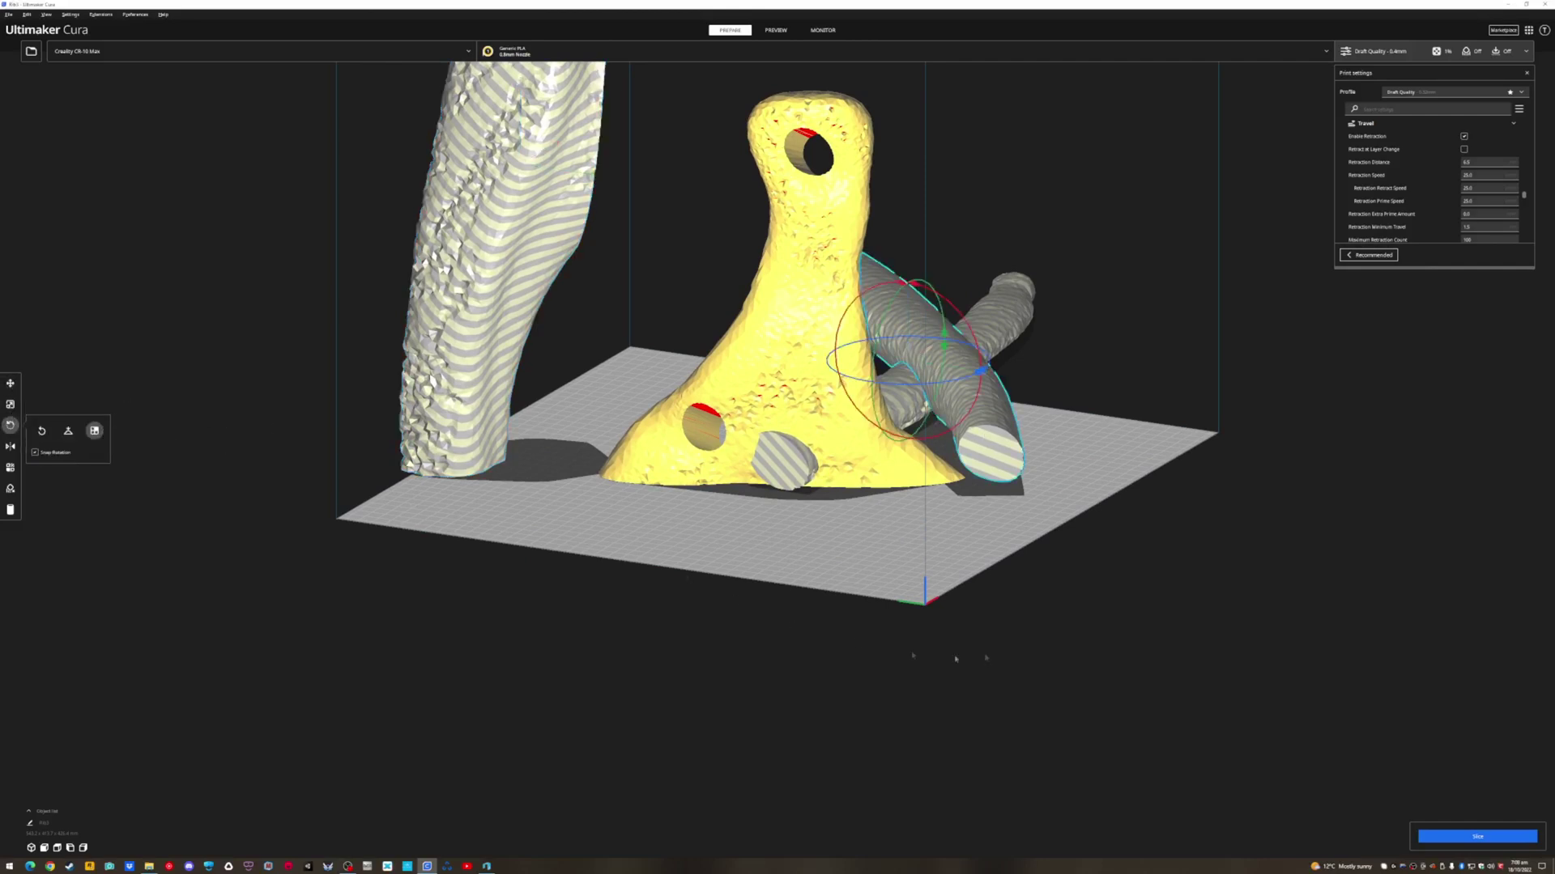
right_drag(1003, 654, 924, 497)
right_drag(928, 422, 870, 488)
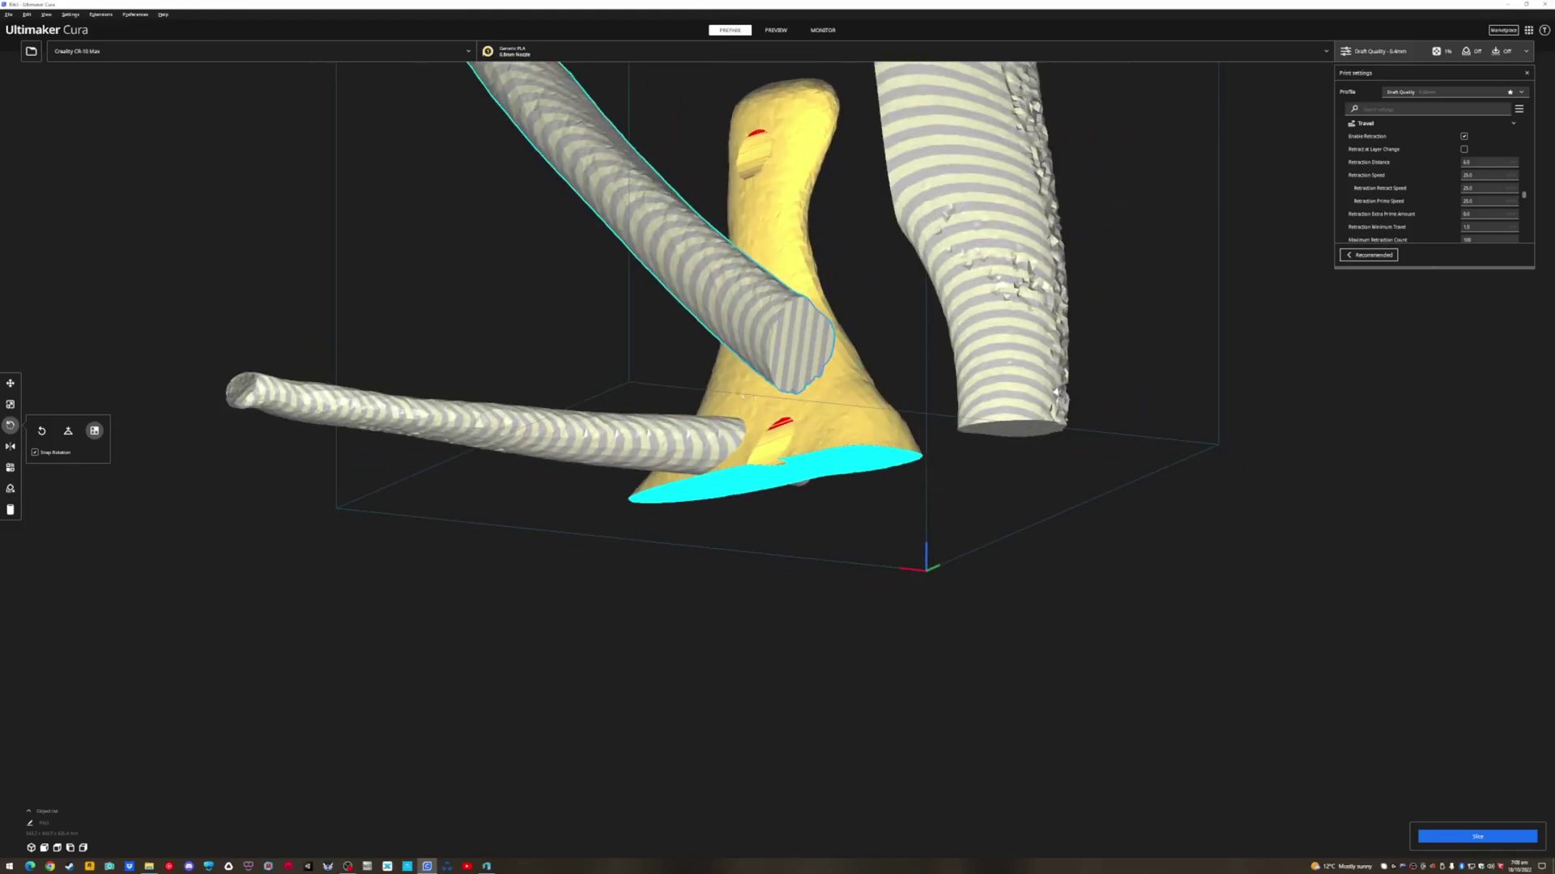
right_drag(990, 471, 526, 389)
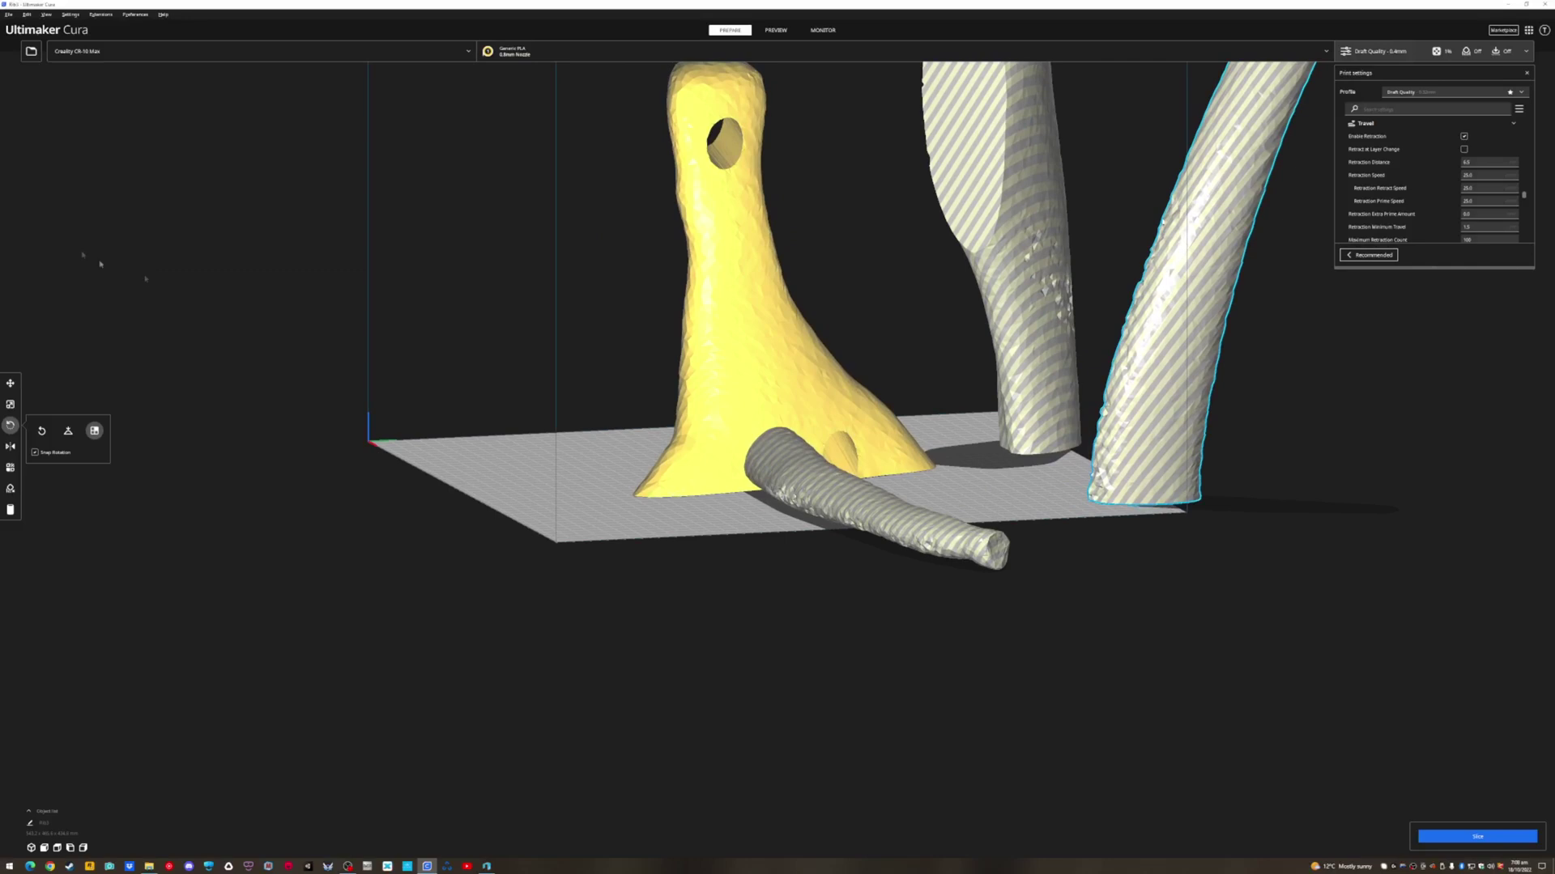
Stand the tube lying across the front upright on its end face
click(11, 383)
click(912, 559)
right_drag(911, 558, 279, 340)
click(10, 426)
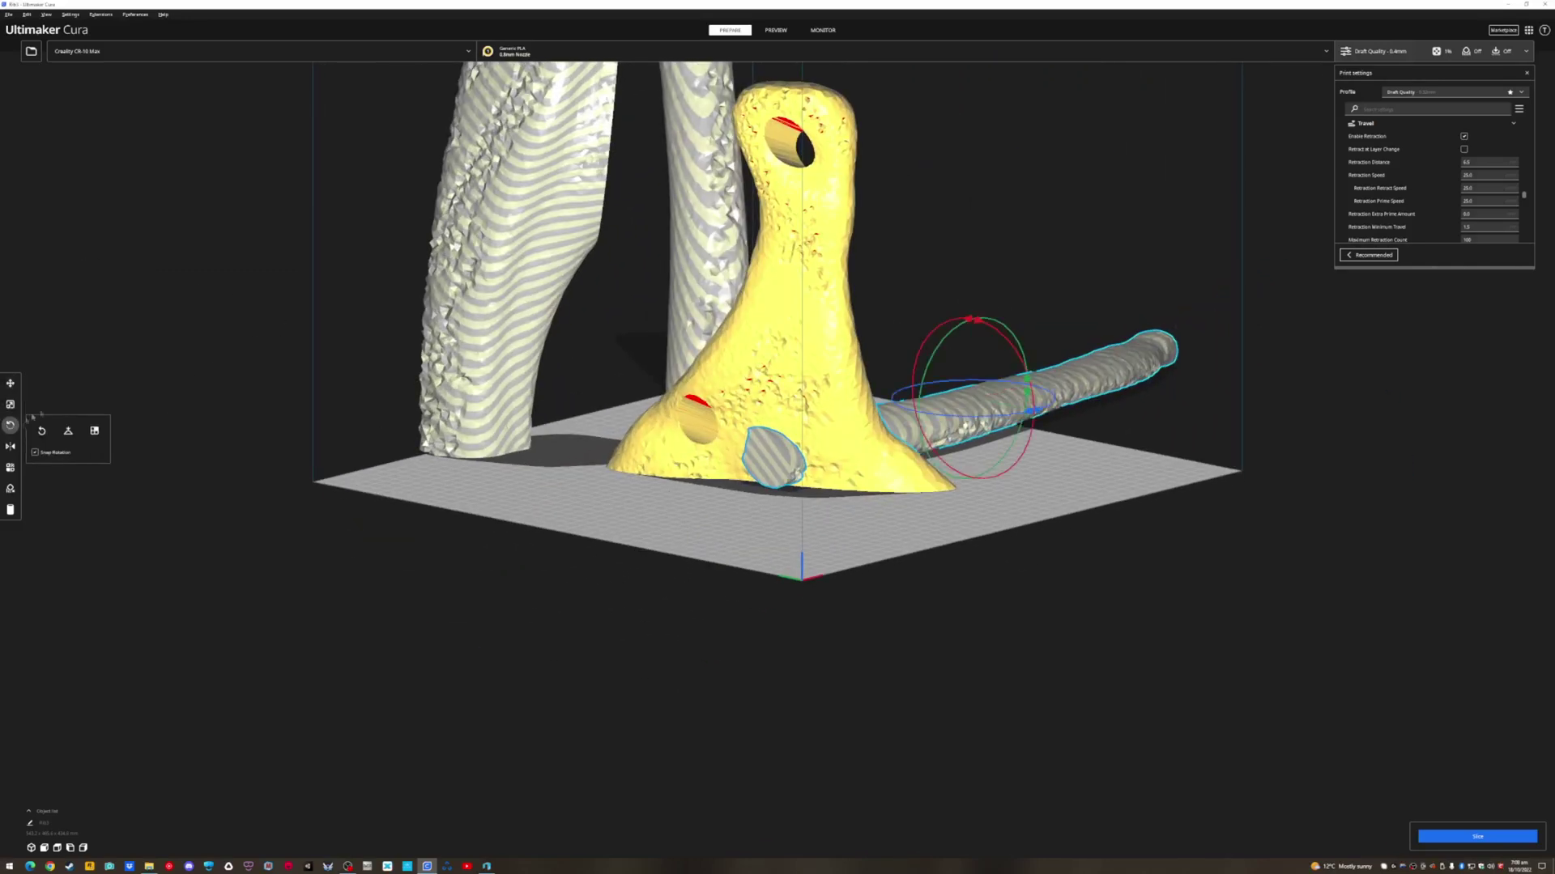
click(764, 466)
right_drag(750, 471, 704, 564)
Move the grey piece onto the plate and shift the yellow piece 23 mm along Y and right
click(10, 383)
right_drag(616, 340, 784, 185)
click(785, 185)
drag(772, 126, 651, 419)
scroll(668, 402, up, 5)
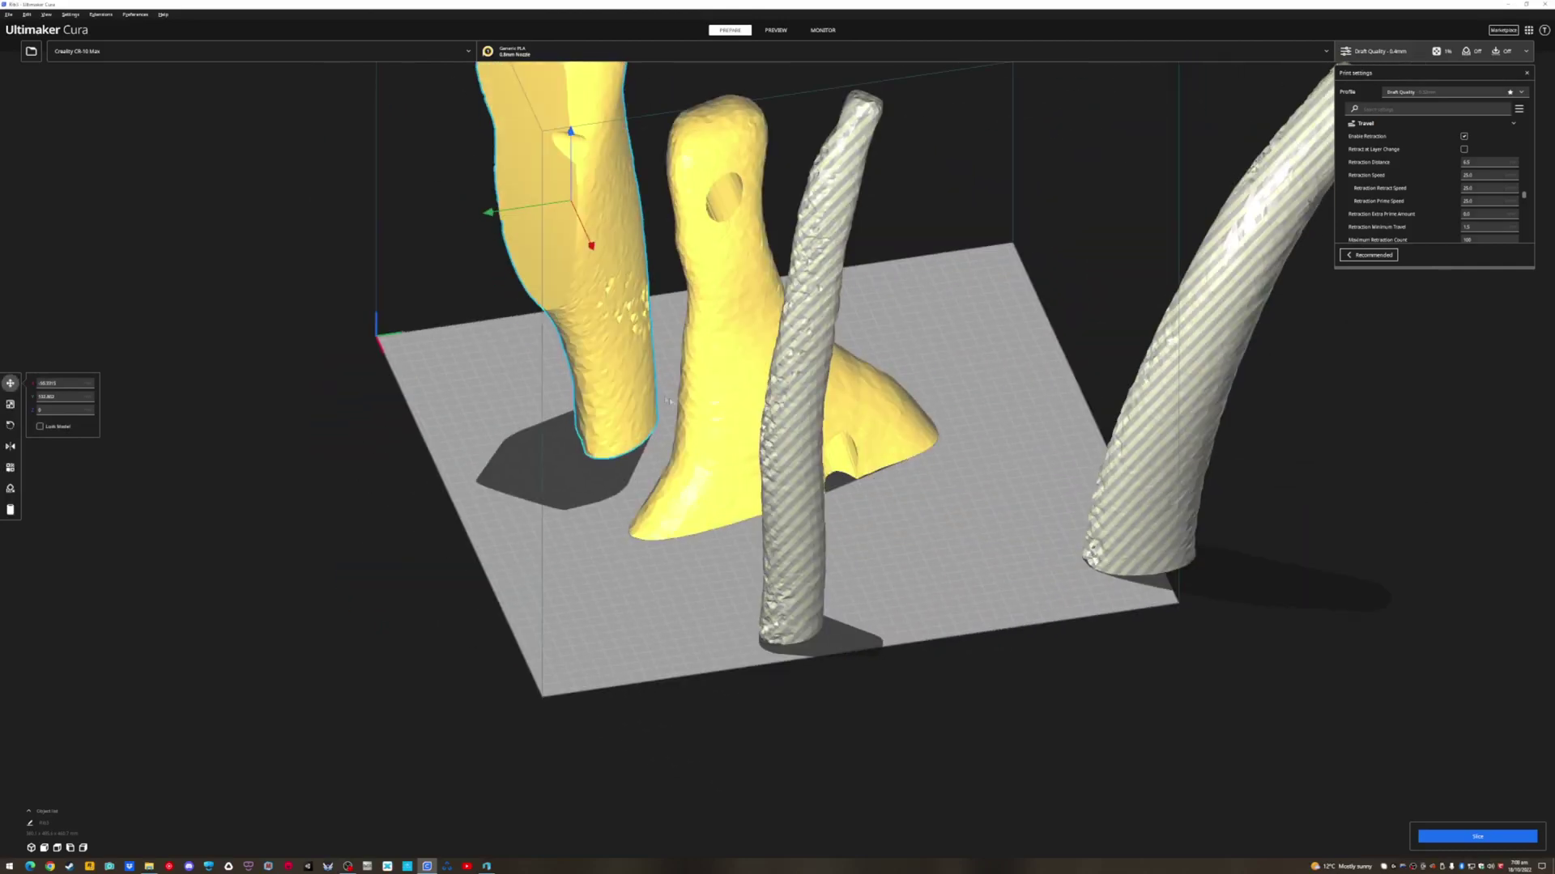
right_drag(669, 400, 519, 324)
drag(505, 273, 533, 266)
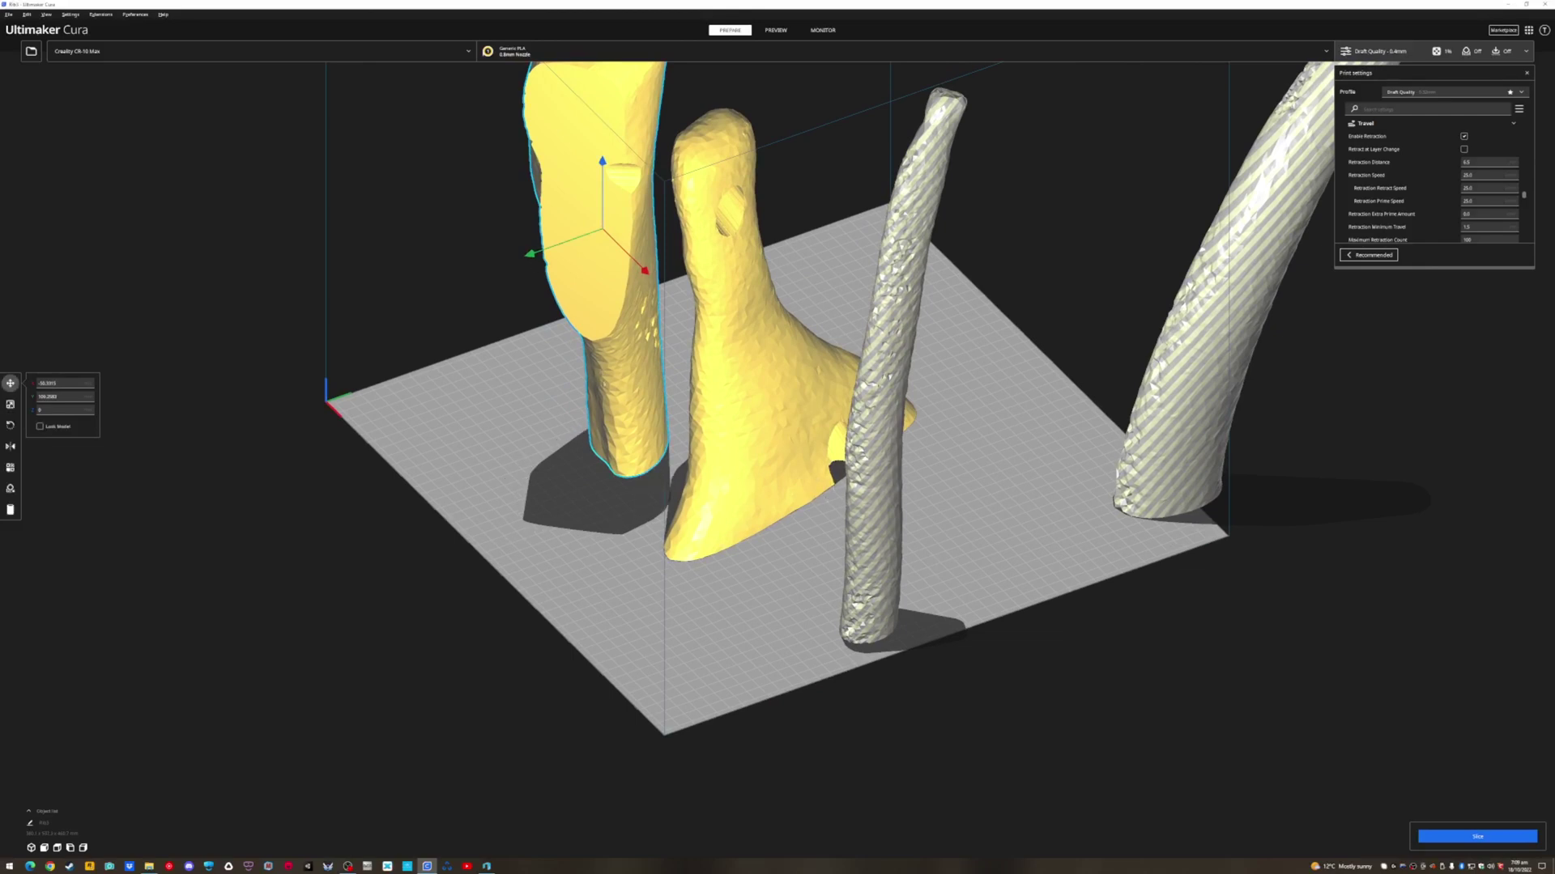
drag(645, 273, 660, 289)
Move the thin grey tubes toward the back-left and centre-back, then nudge the left tube
click(891, 365)
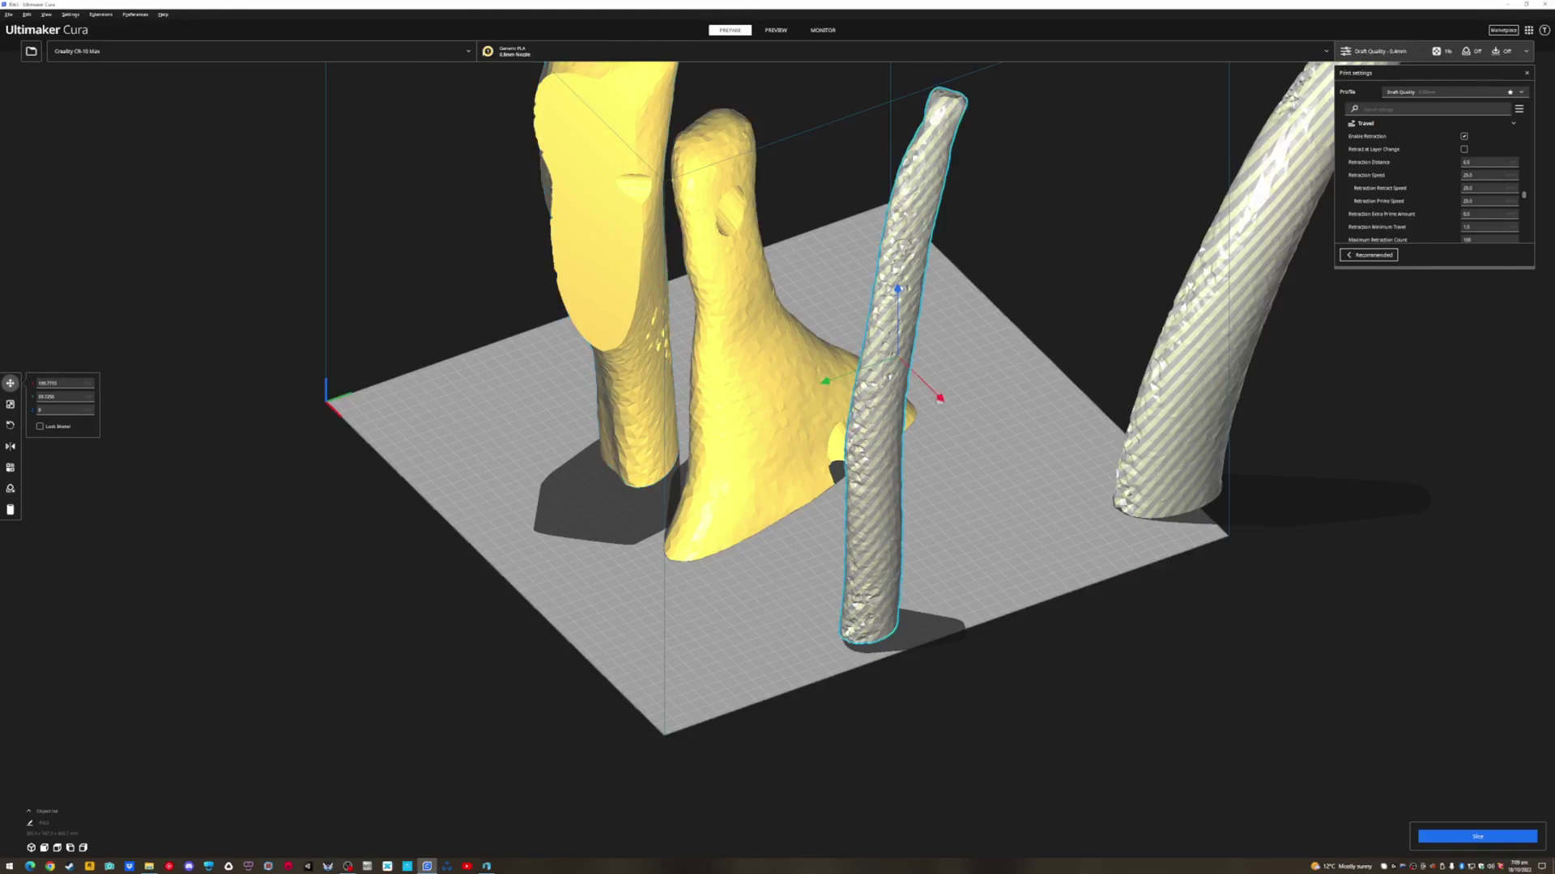
drag(939, 400, 860, 320)
right_drag(810, 324, 906, 643)
click(907, 642)
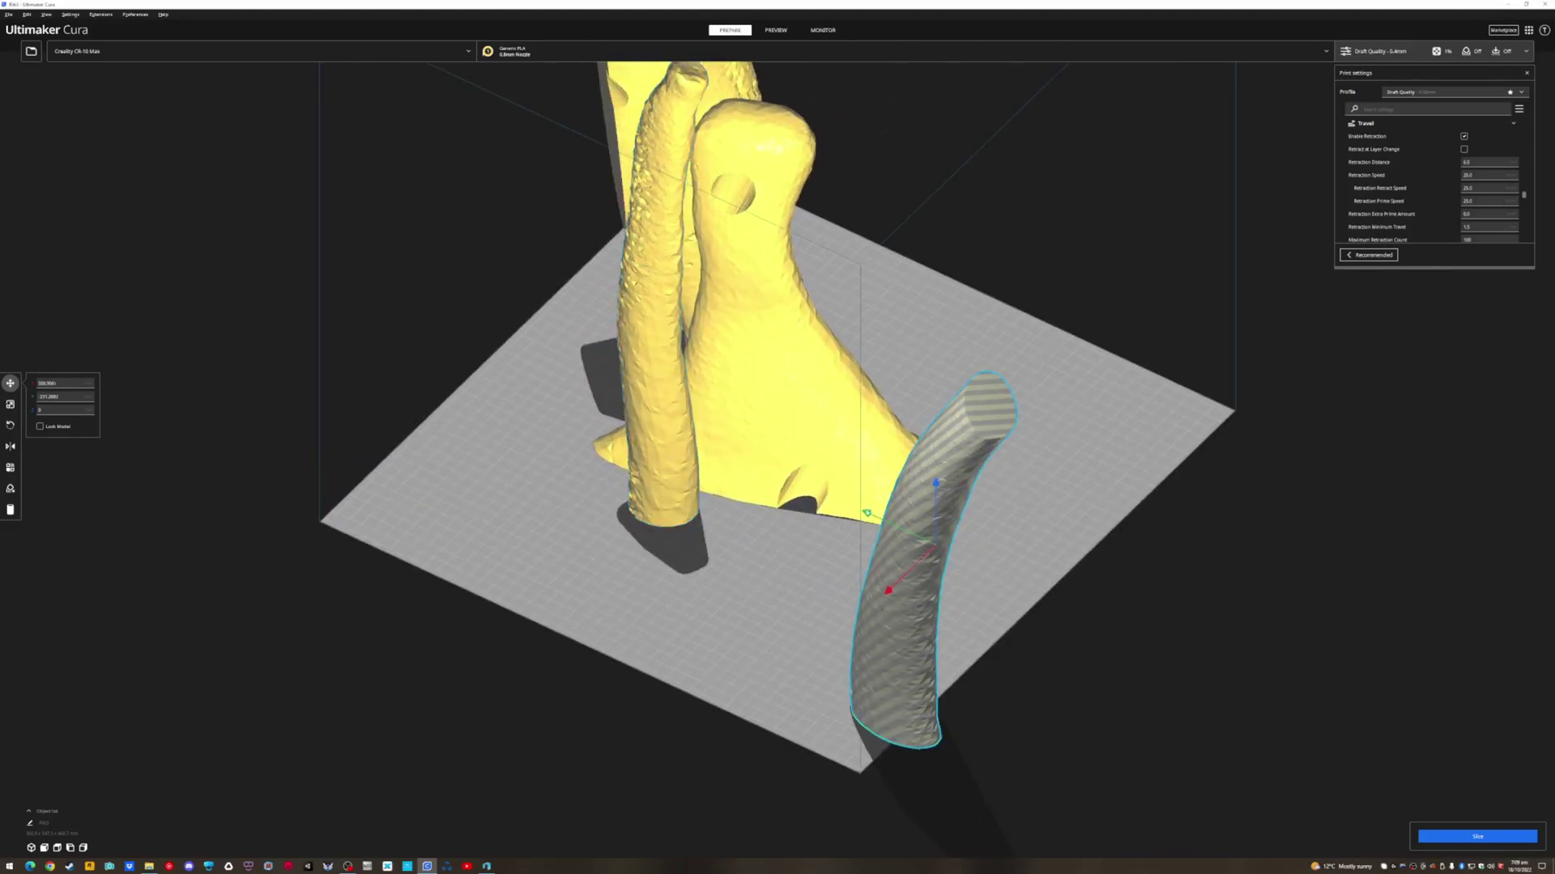
drag(913, 620, 781, 433)
right_drag(781, 433, 713, 498)
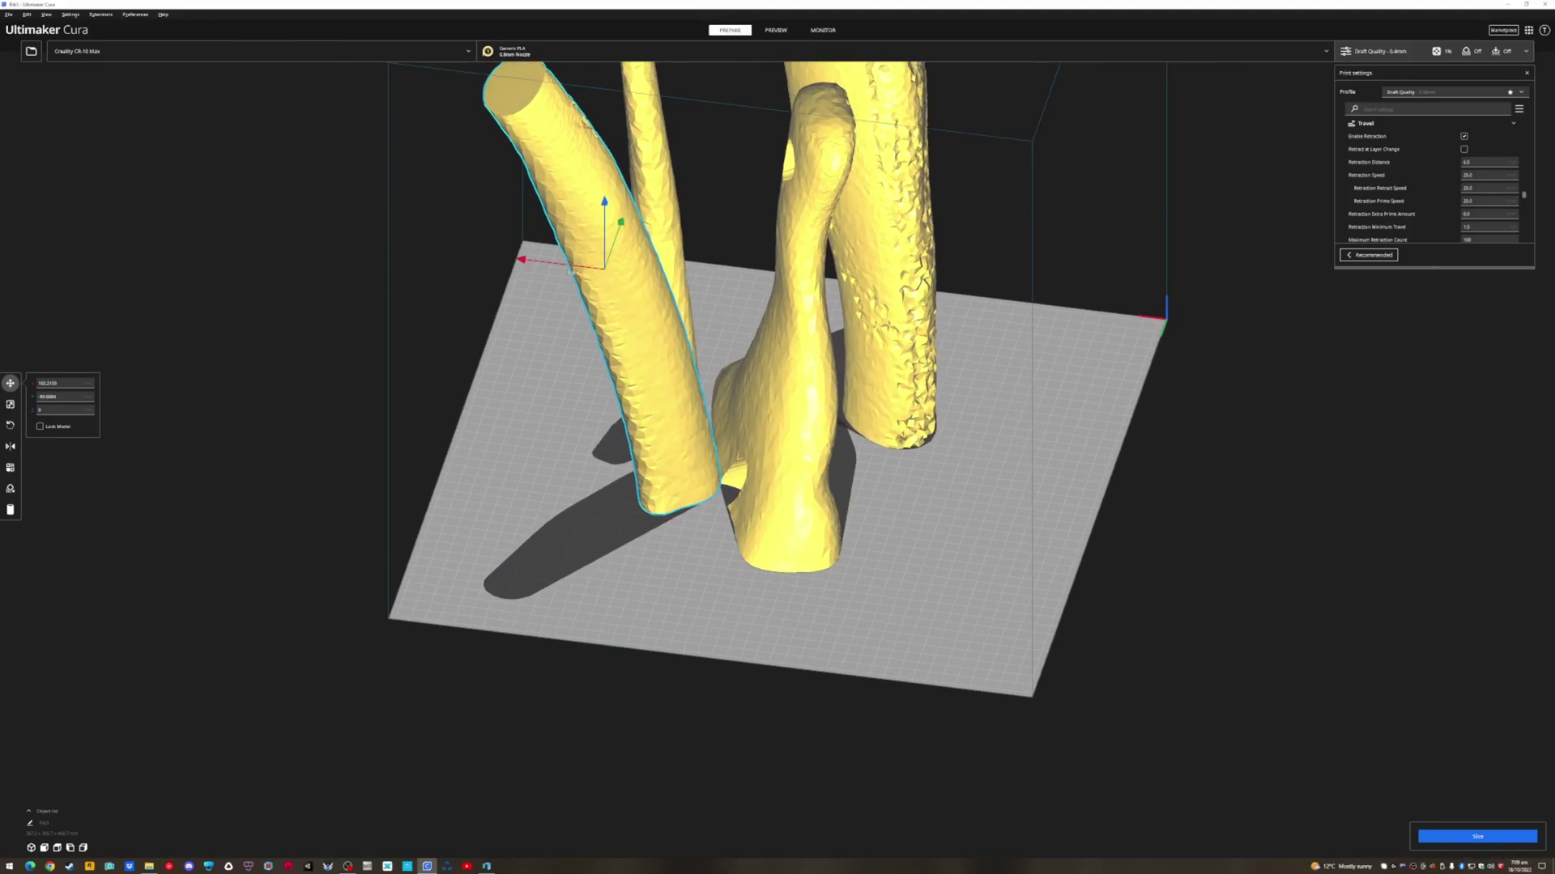
click(535, 262)
click(557, 261)
drag(557, 261, 525, 291)
right_drag(524, 291, 932, 451)
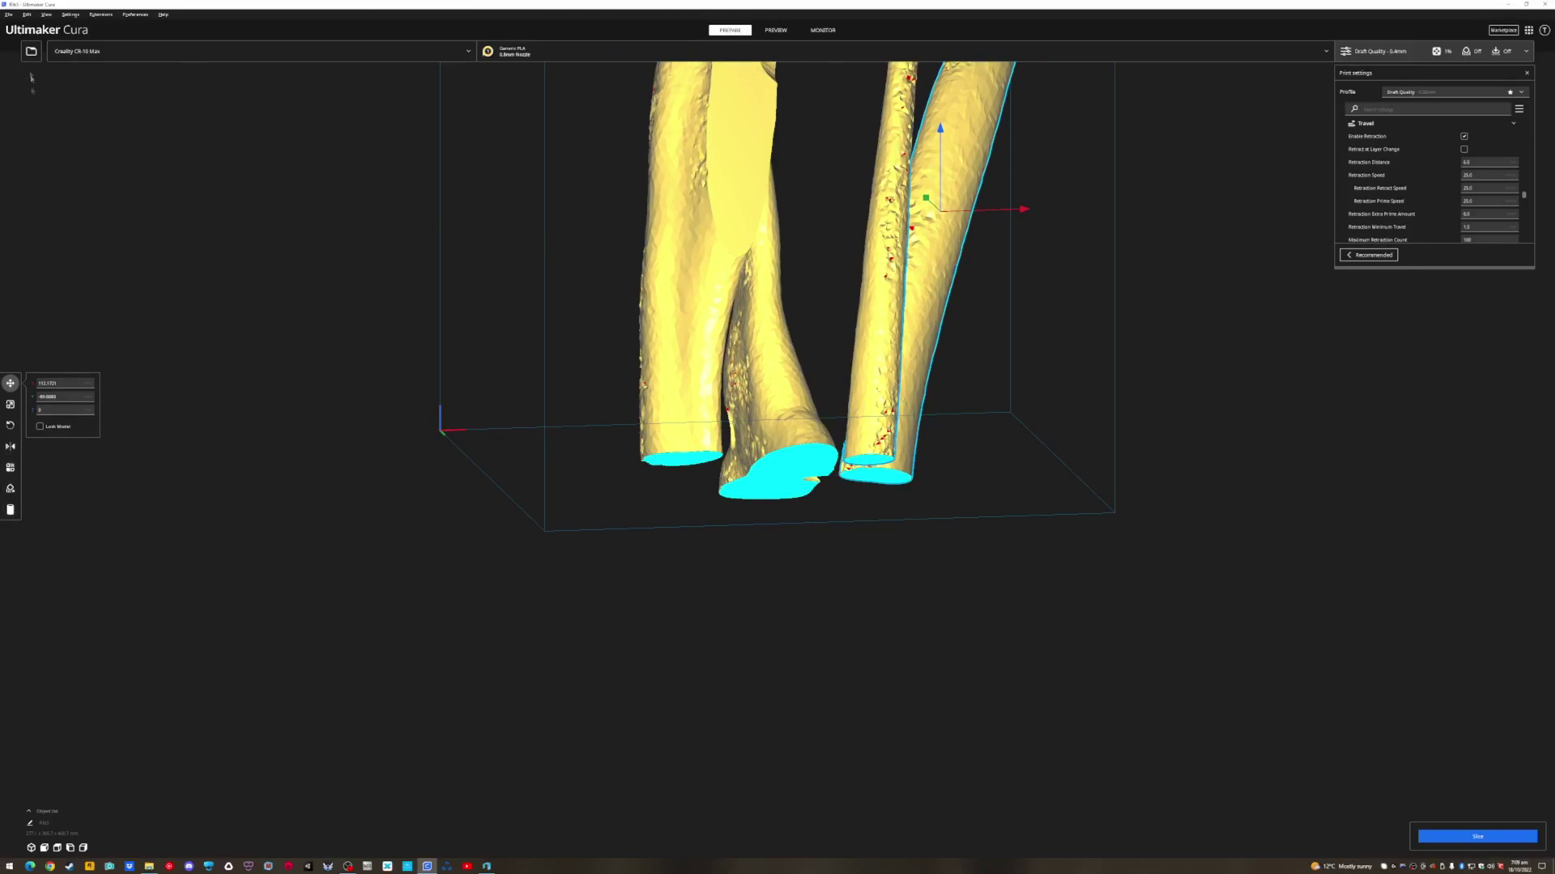
Add a custom cylindrical support to the left upright tube
click(11, 508)
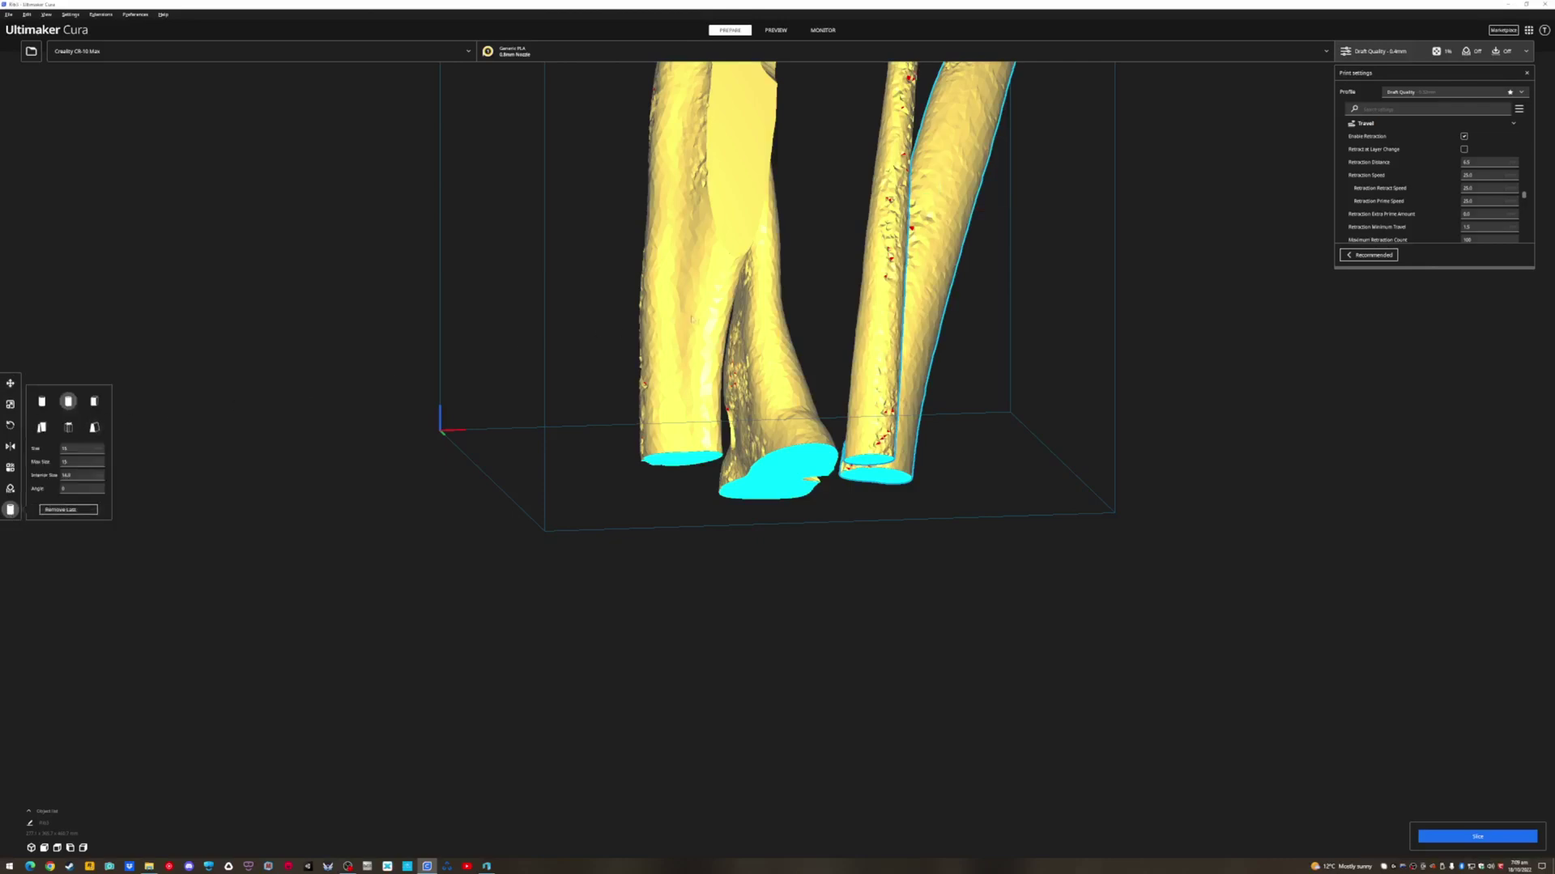
right_drag(706, 330, 640, 312)
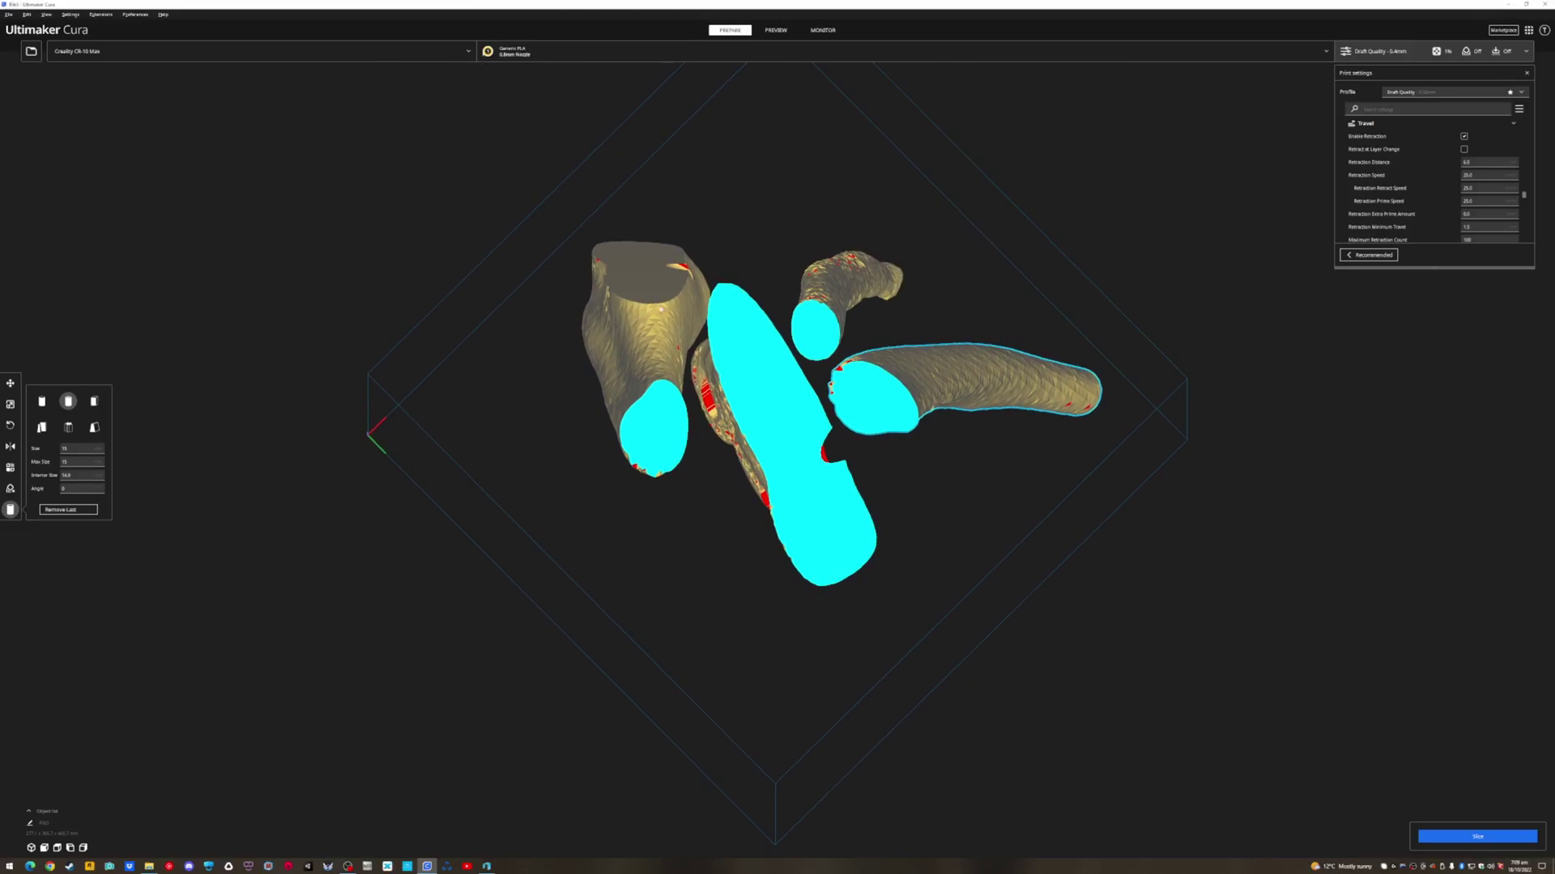
click(652, 311)
click(657, 316)
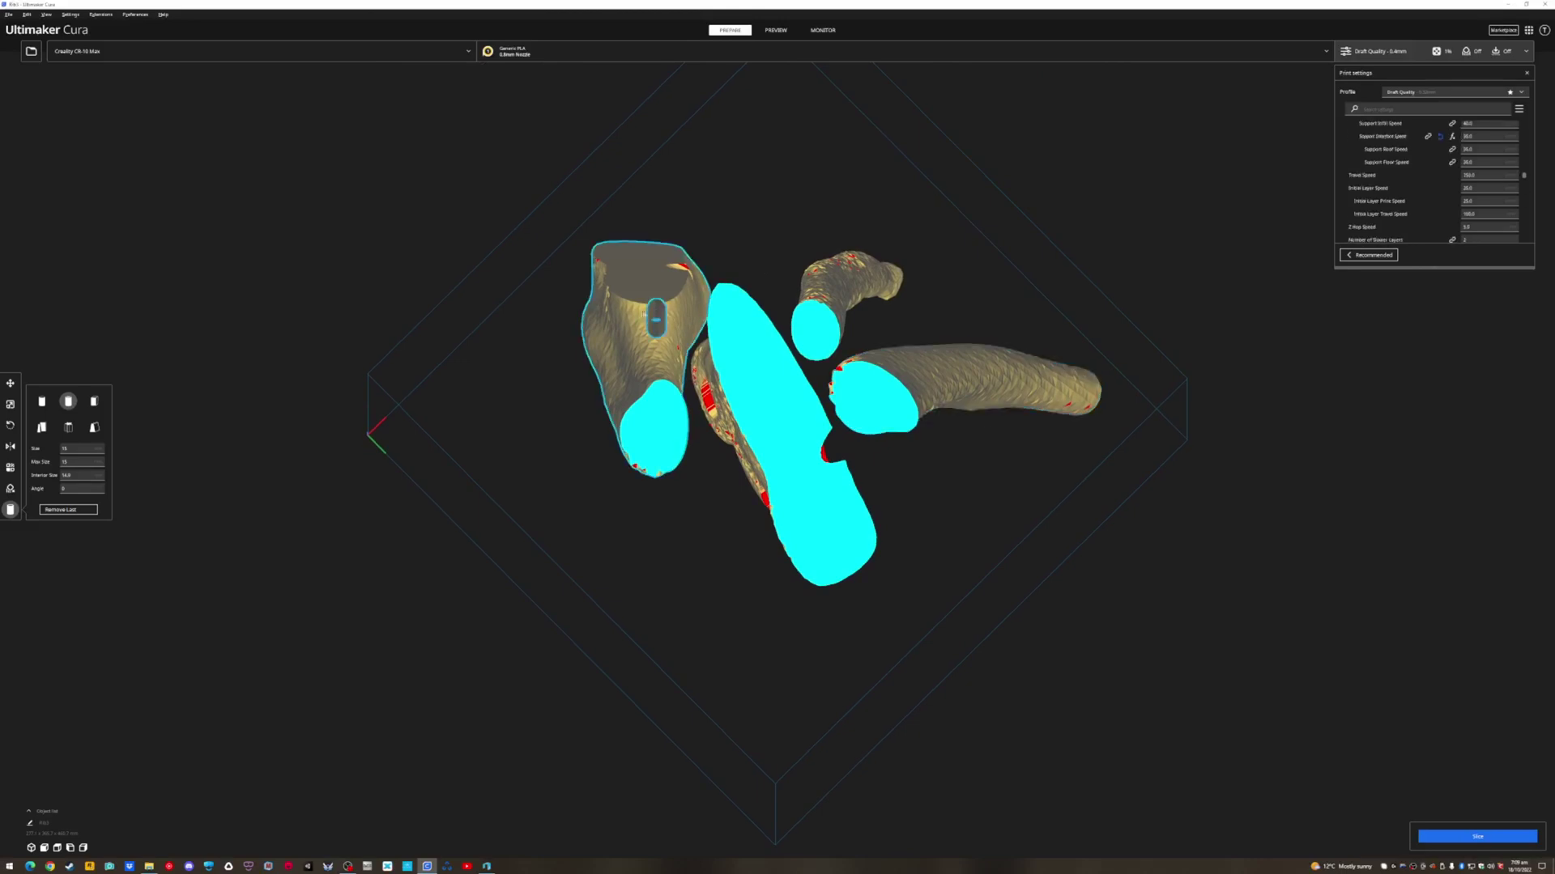
Orbit around the models to check the support pillar from every side
right_drag(639, 310, 429, 431)
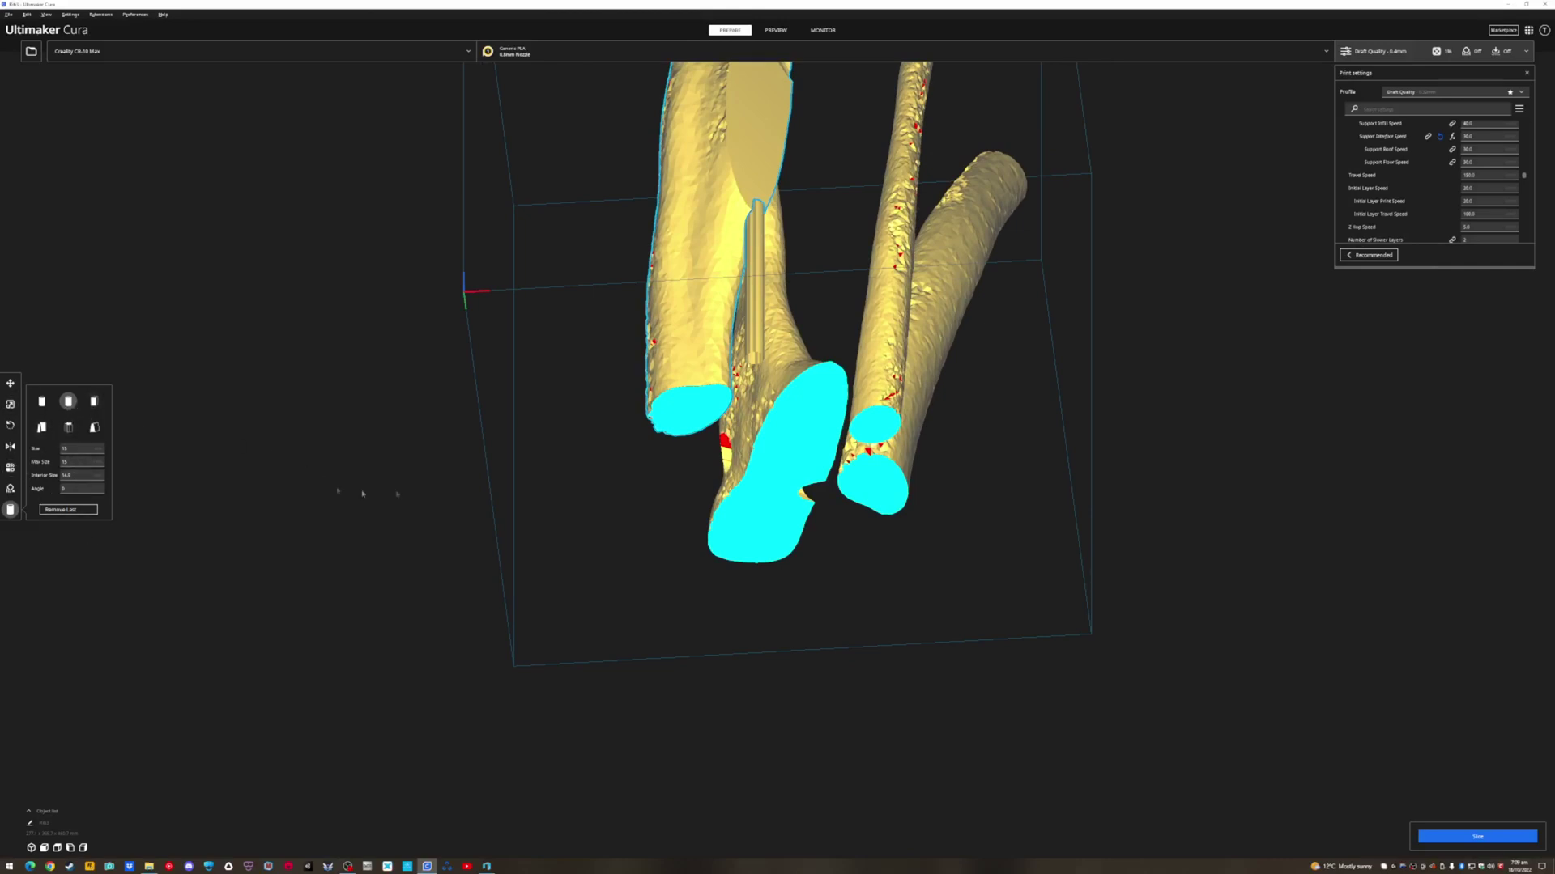
right_drag(429, 432, 551, 348)
right_drag(700, 277, 771, 348)
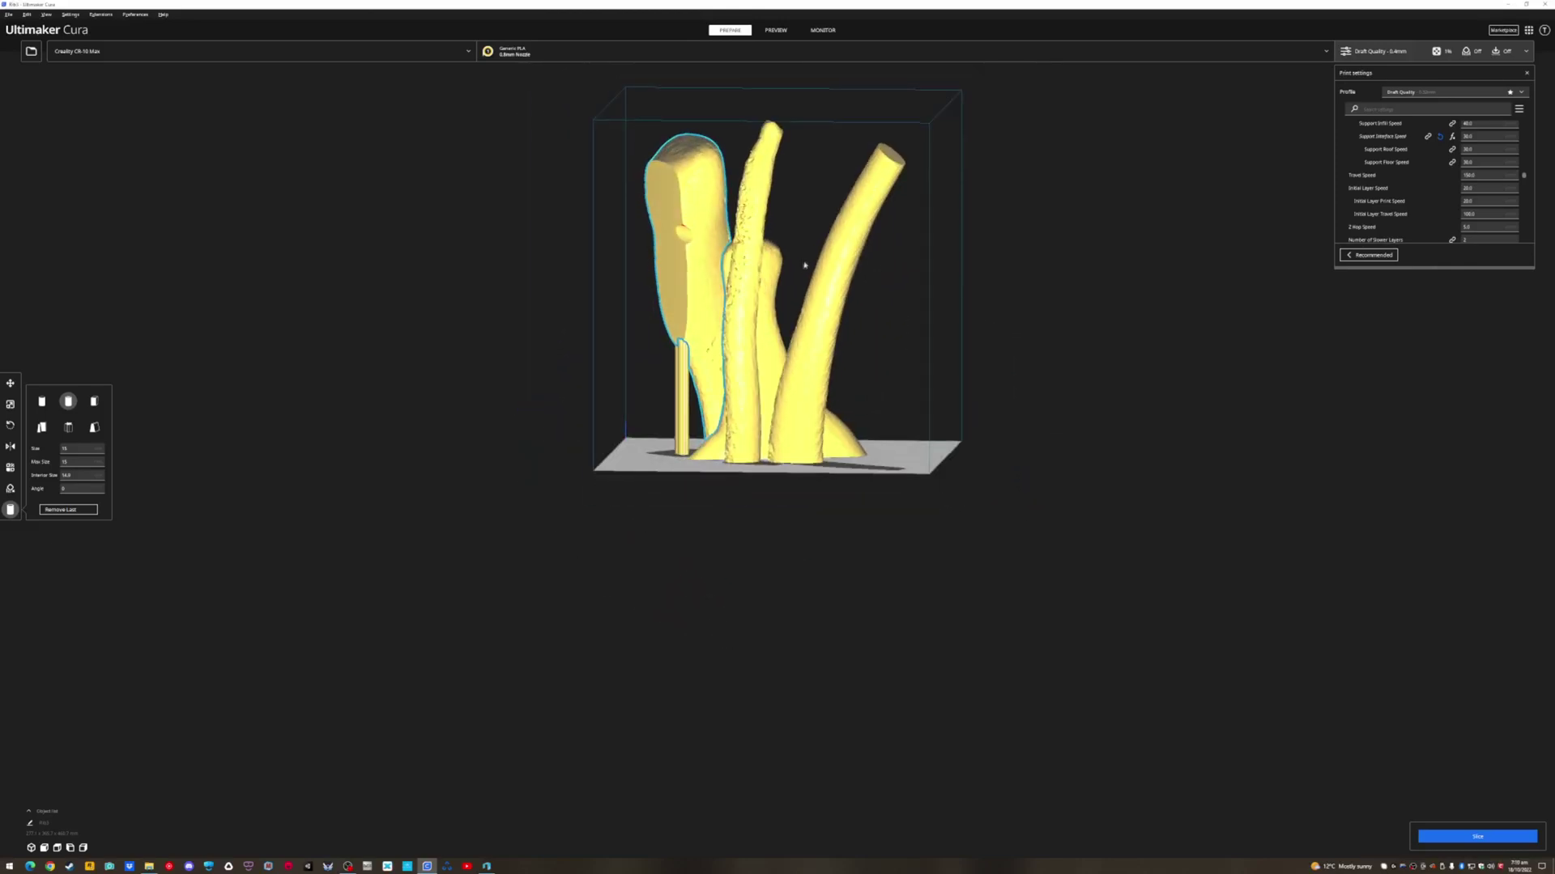
right_drag(863, 428, 739, 206)
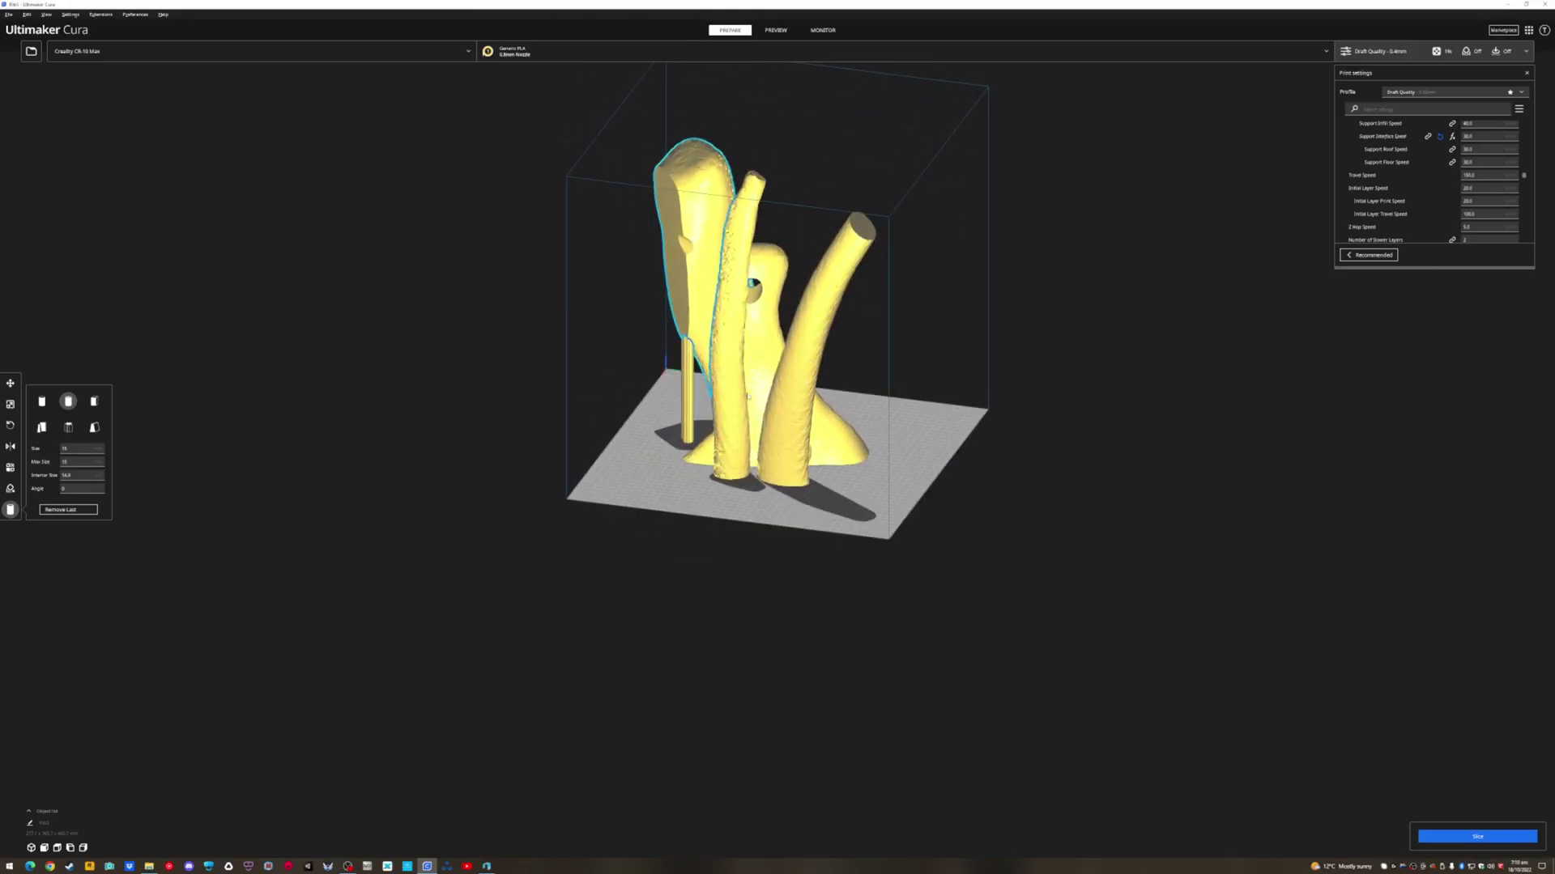
right_drag(855, 271, 924, 257)
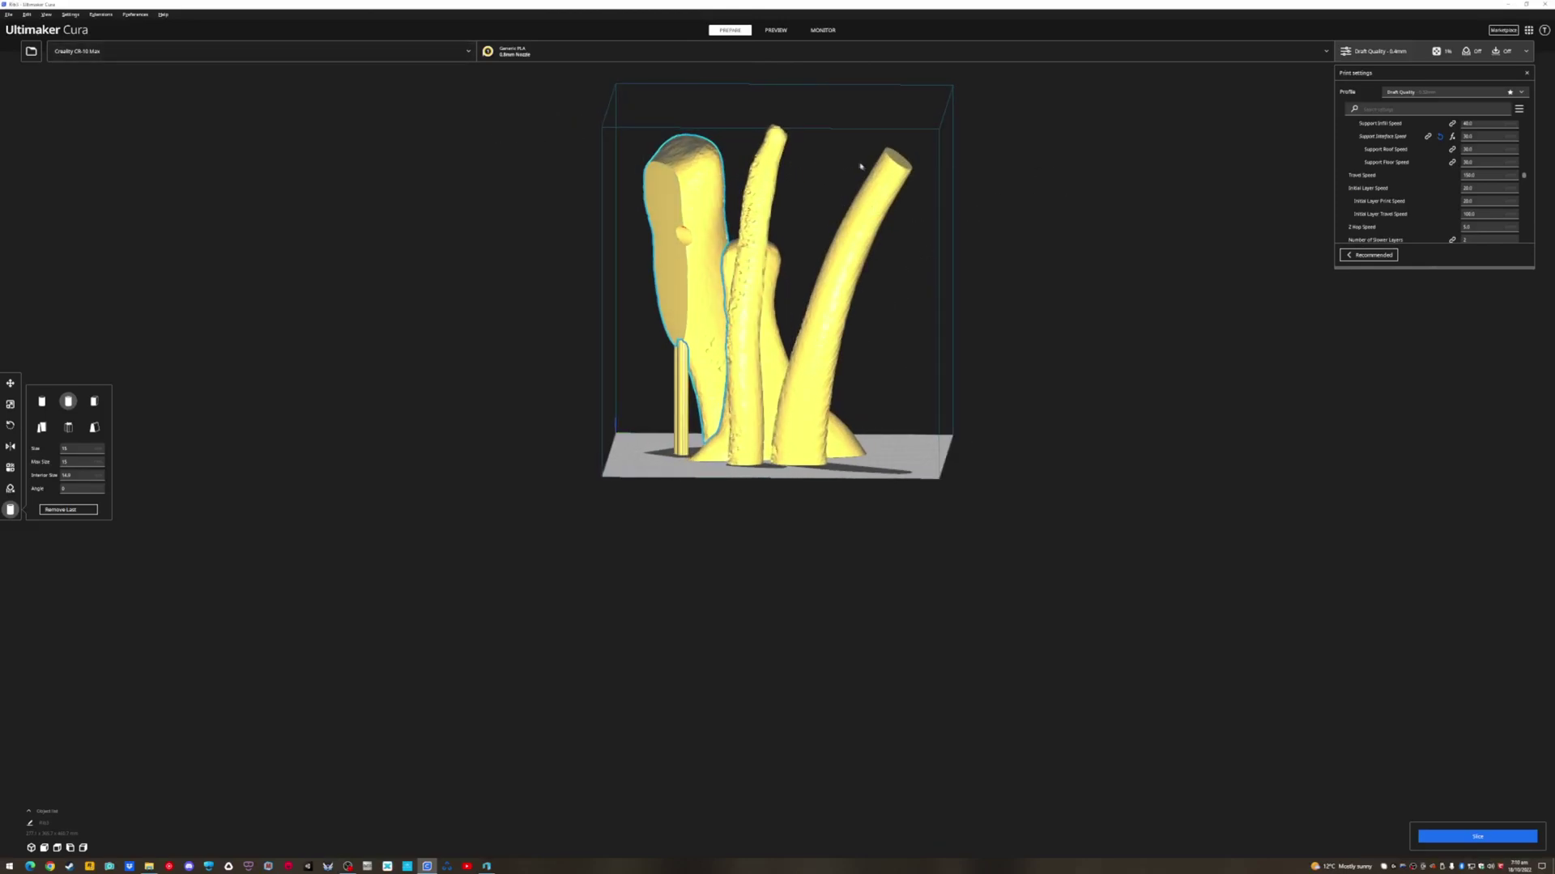
right_drag(932, 341, 878, 347)
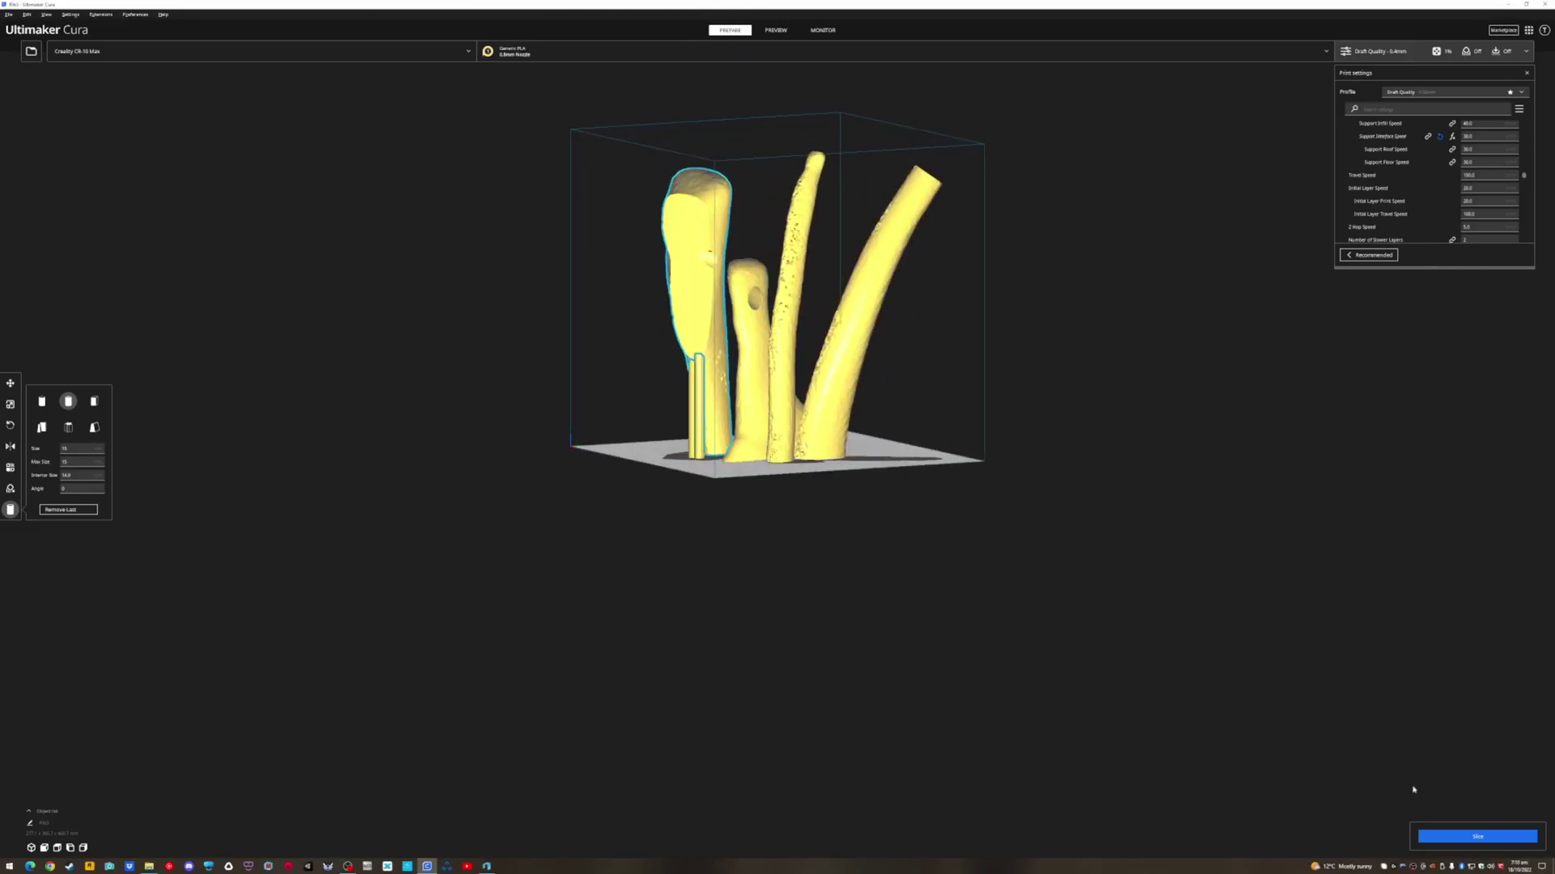
Slice the rib pieces and confirm the Infill Pattern is Lightning in the custom settings
click(1476, 836)
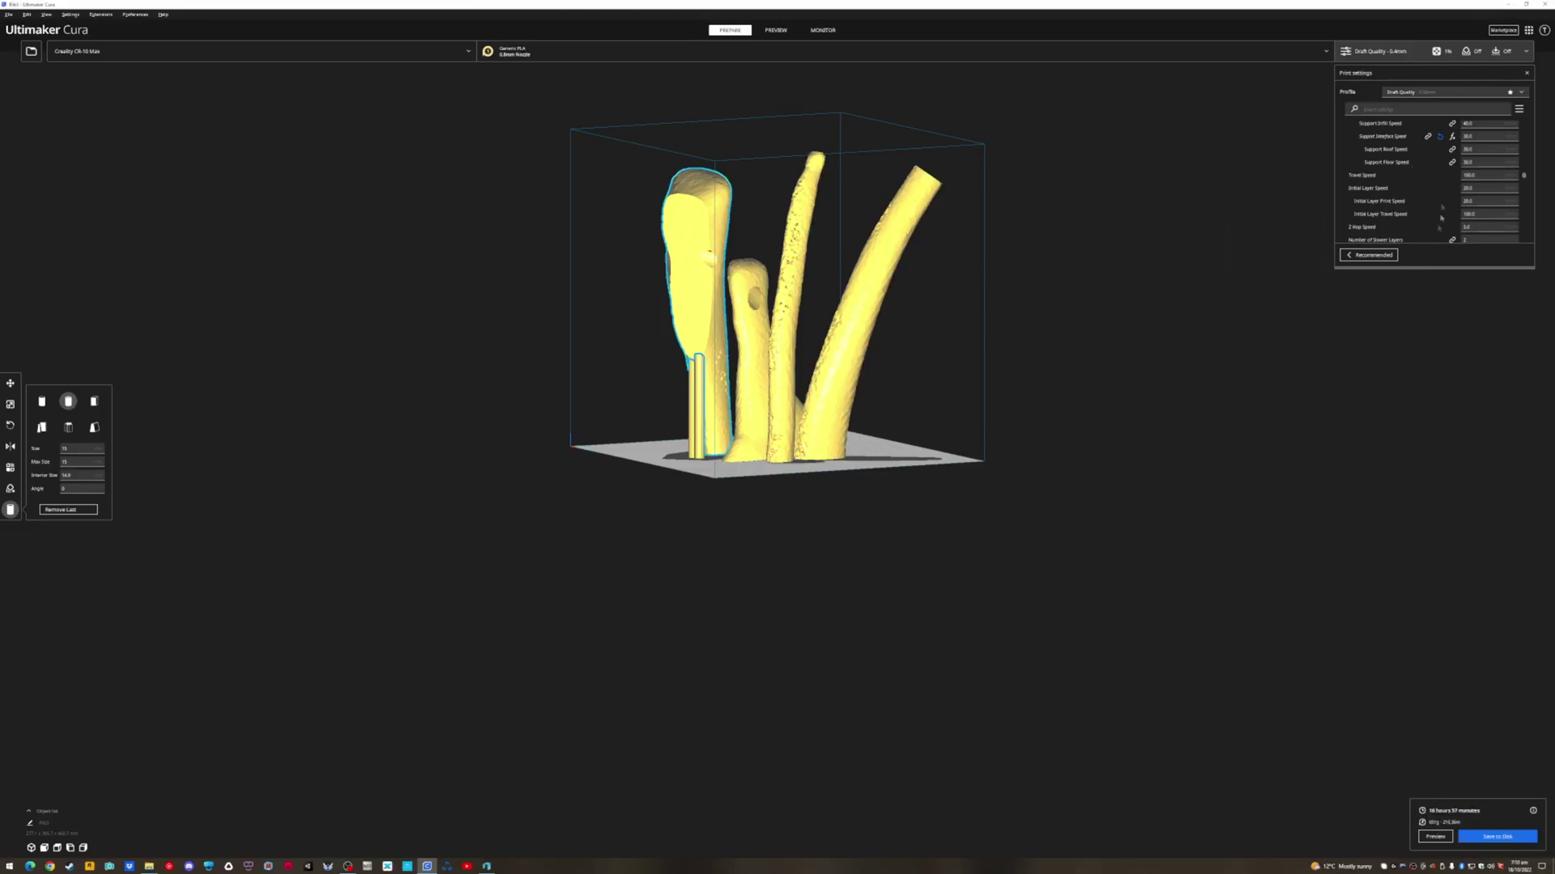
scroll(1484, 184, down, 3)
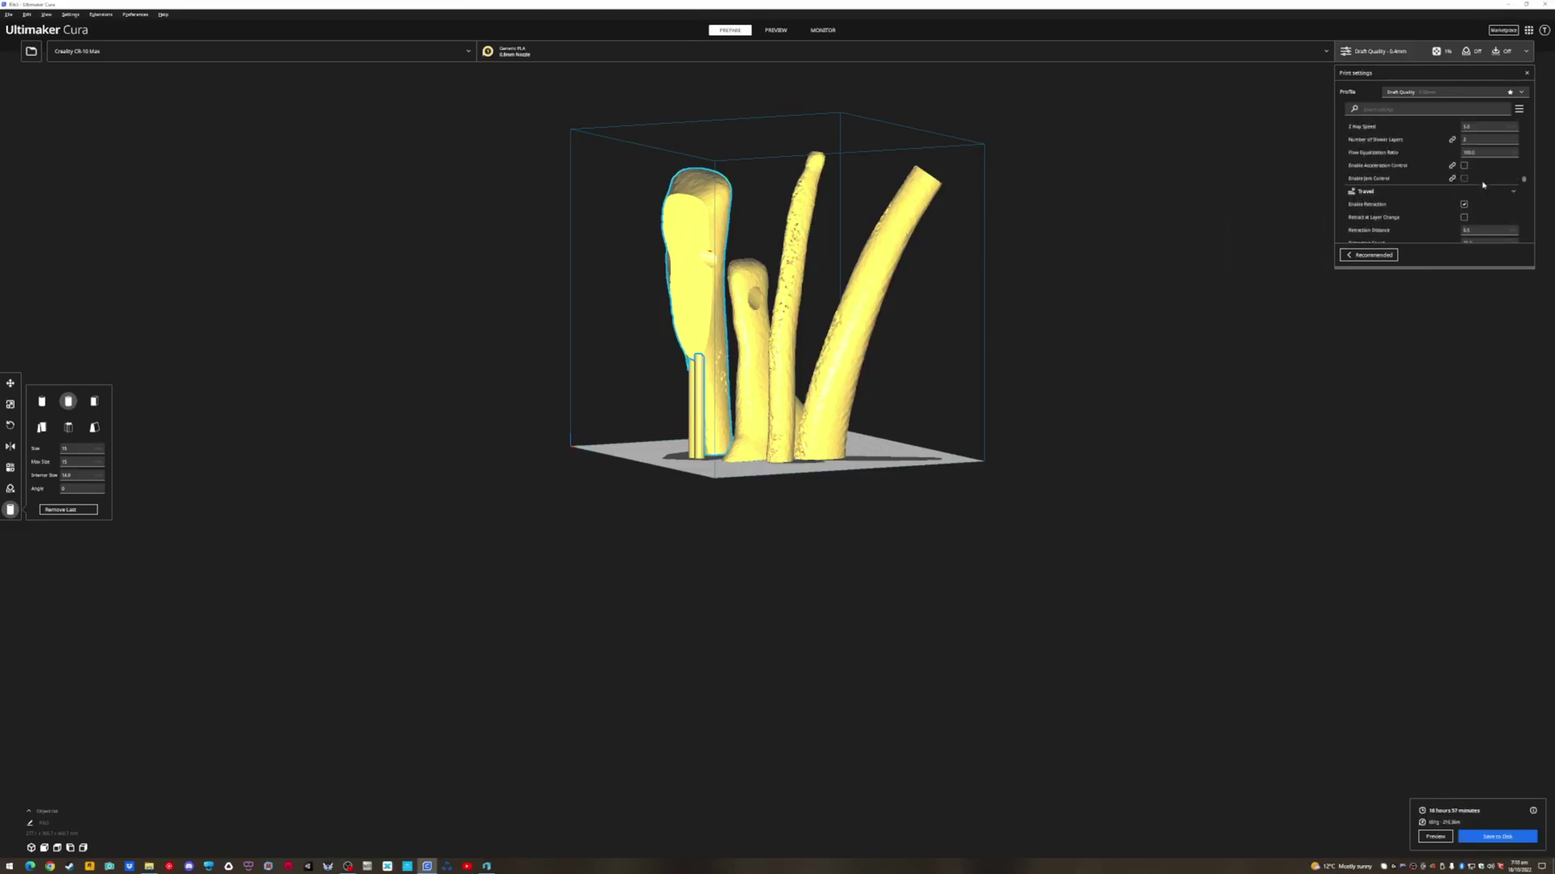
scroll(1483, 184, down, 5)
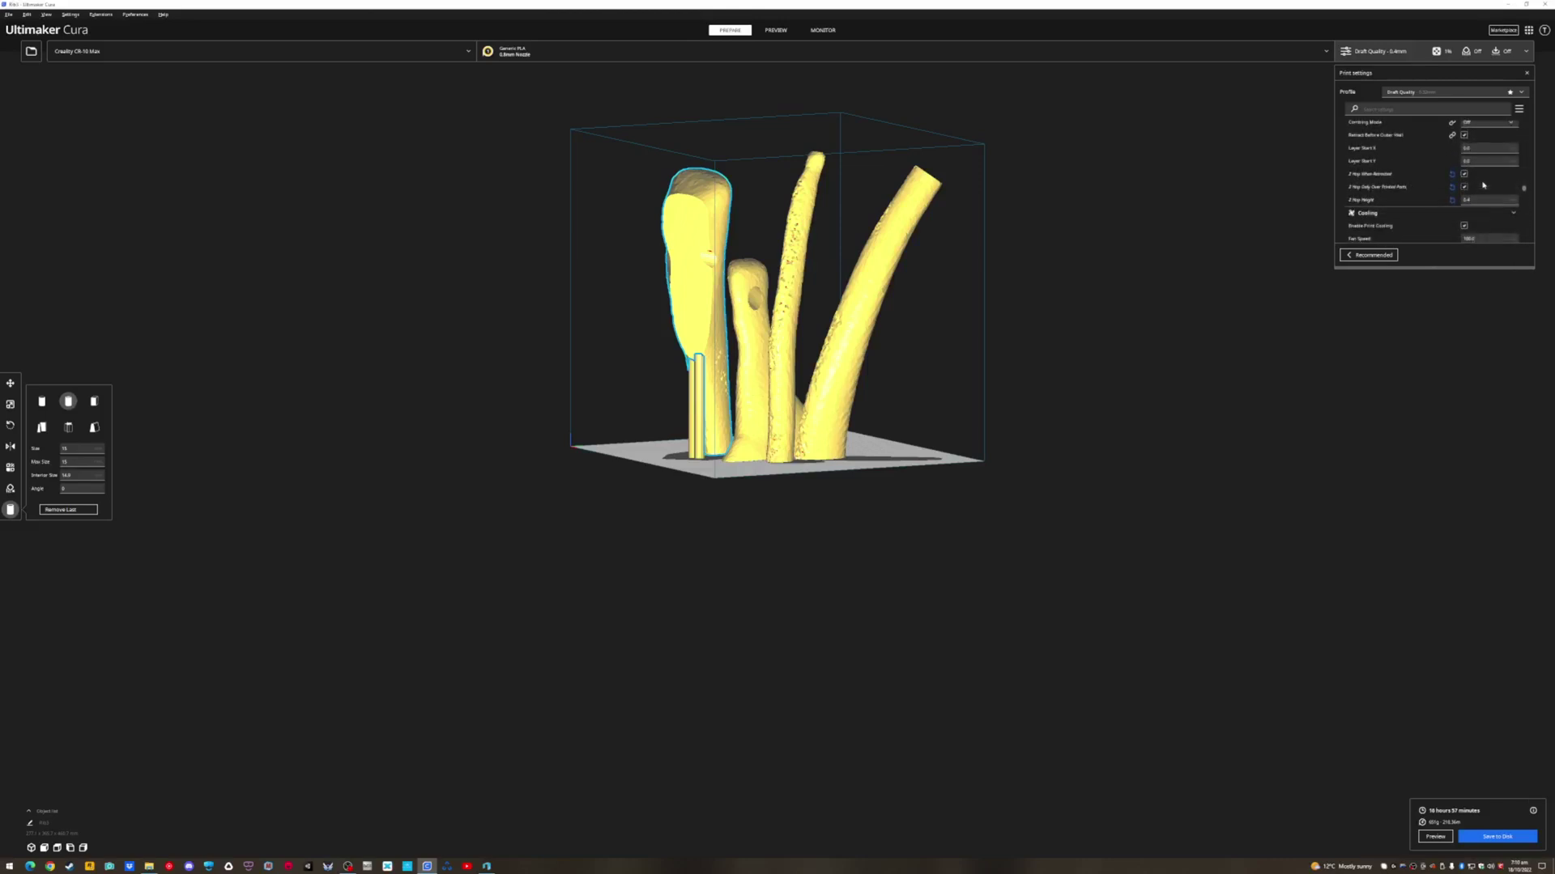
scroll(1483, 185, down, 5)
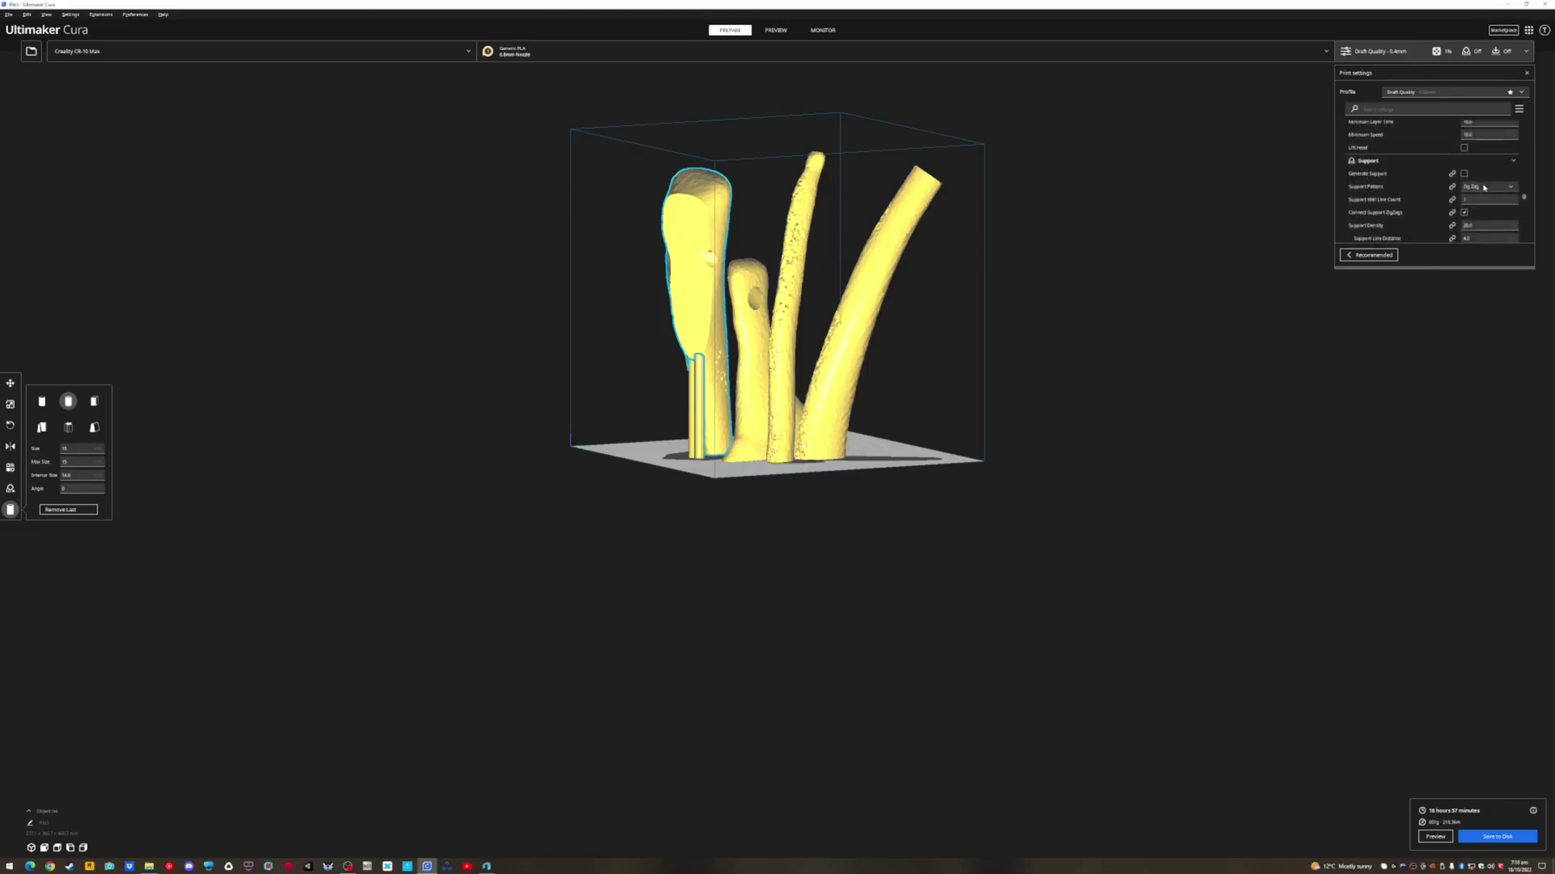
scroll(1483, 186, up, 10)
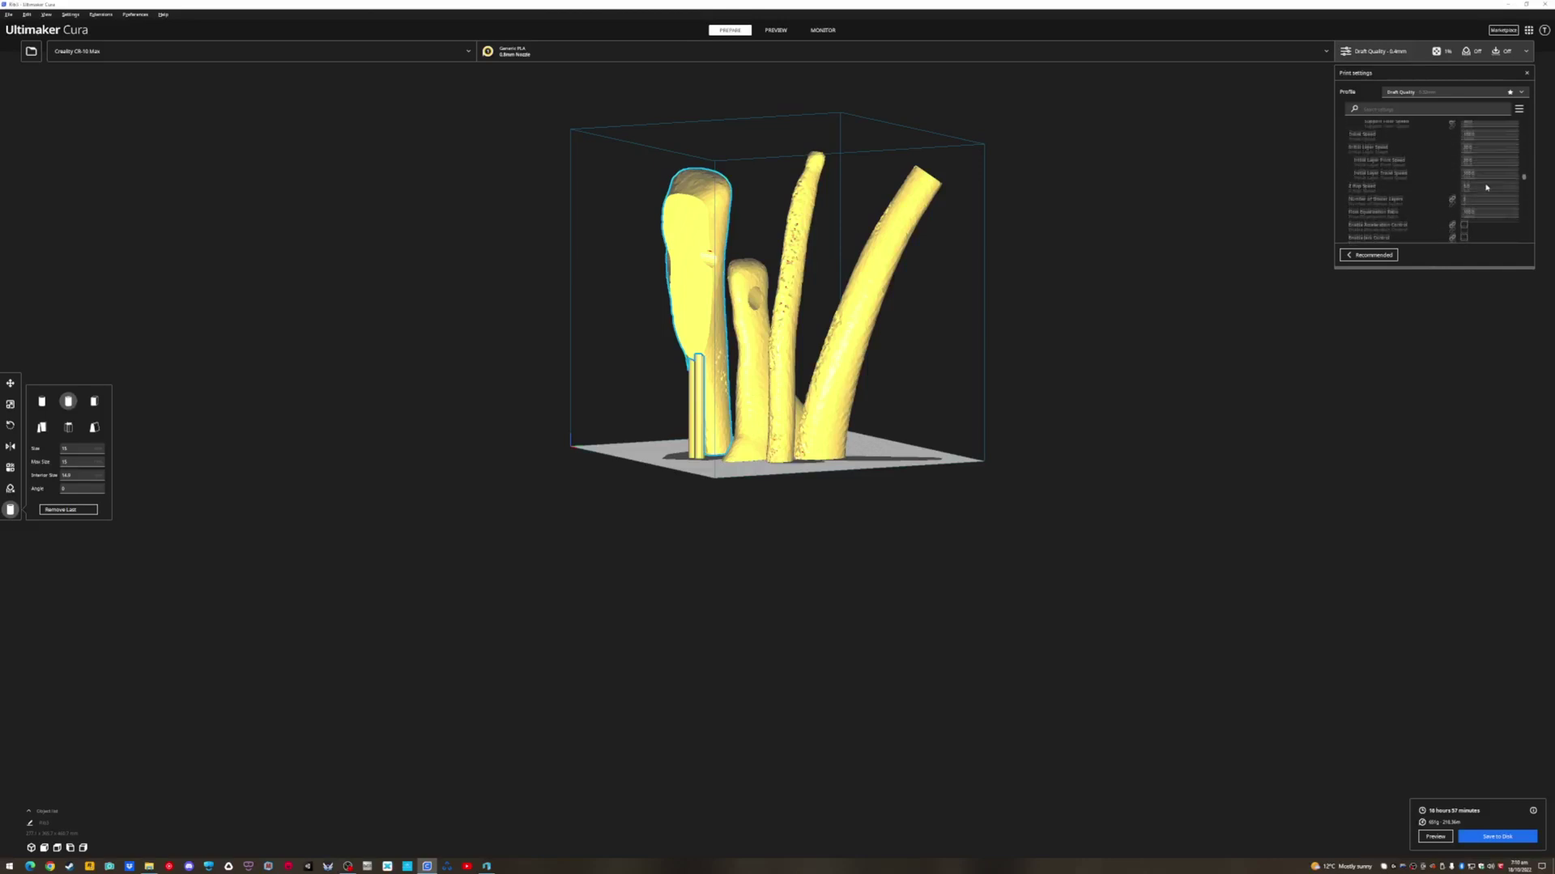
scroll(1486, 187, up, 10)
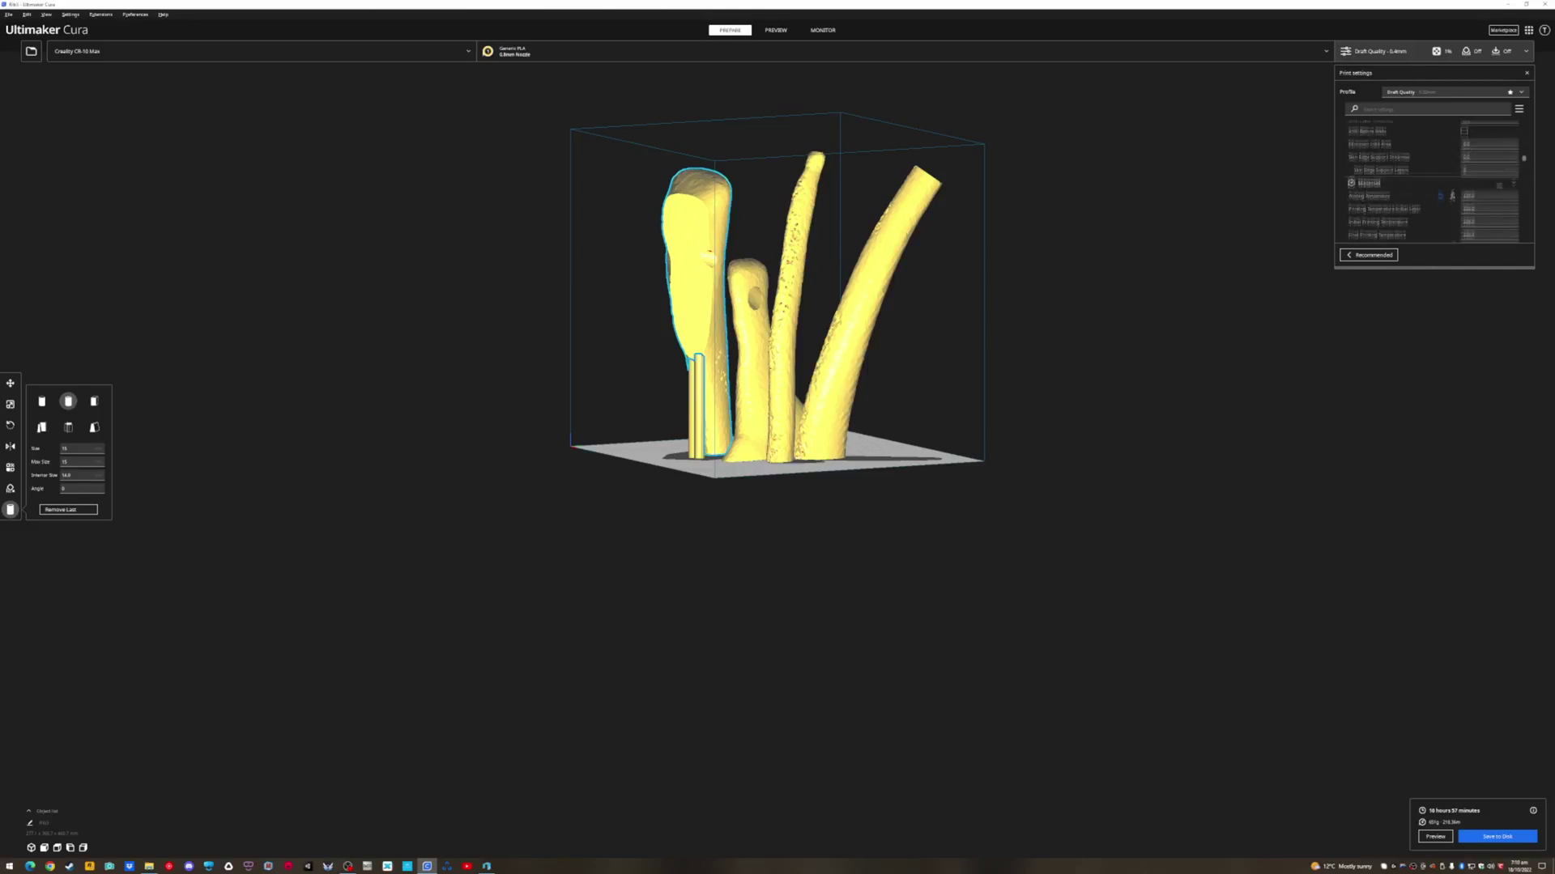
scroll(1483, 193, up, 6)
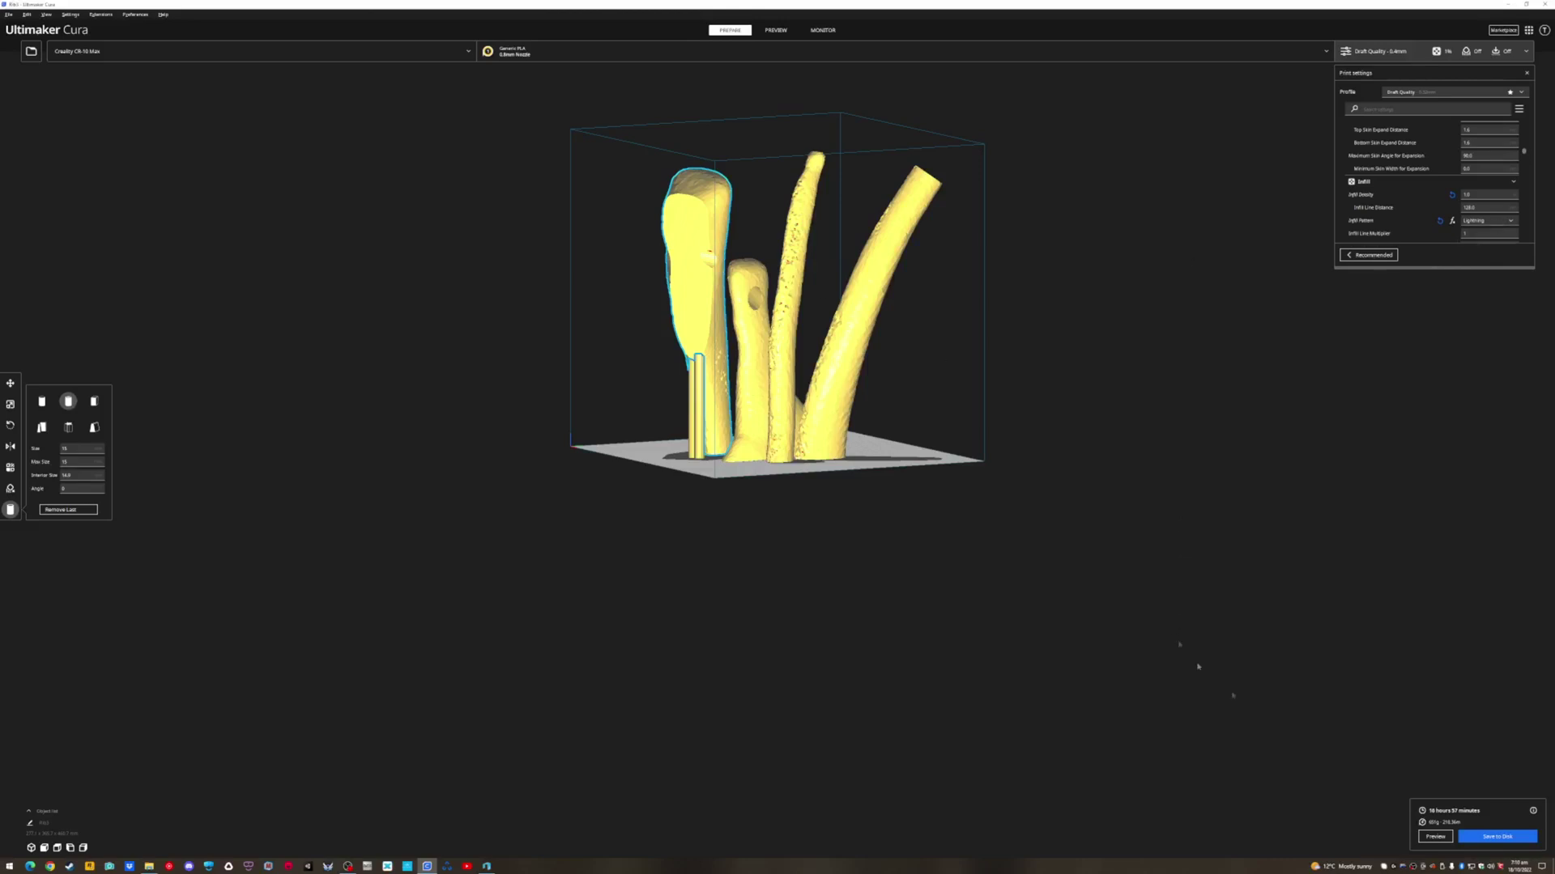
Save the sliced job to disk as G-code and preview only the lowest layers
click(1474, 841)
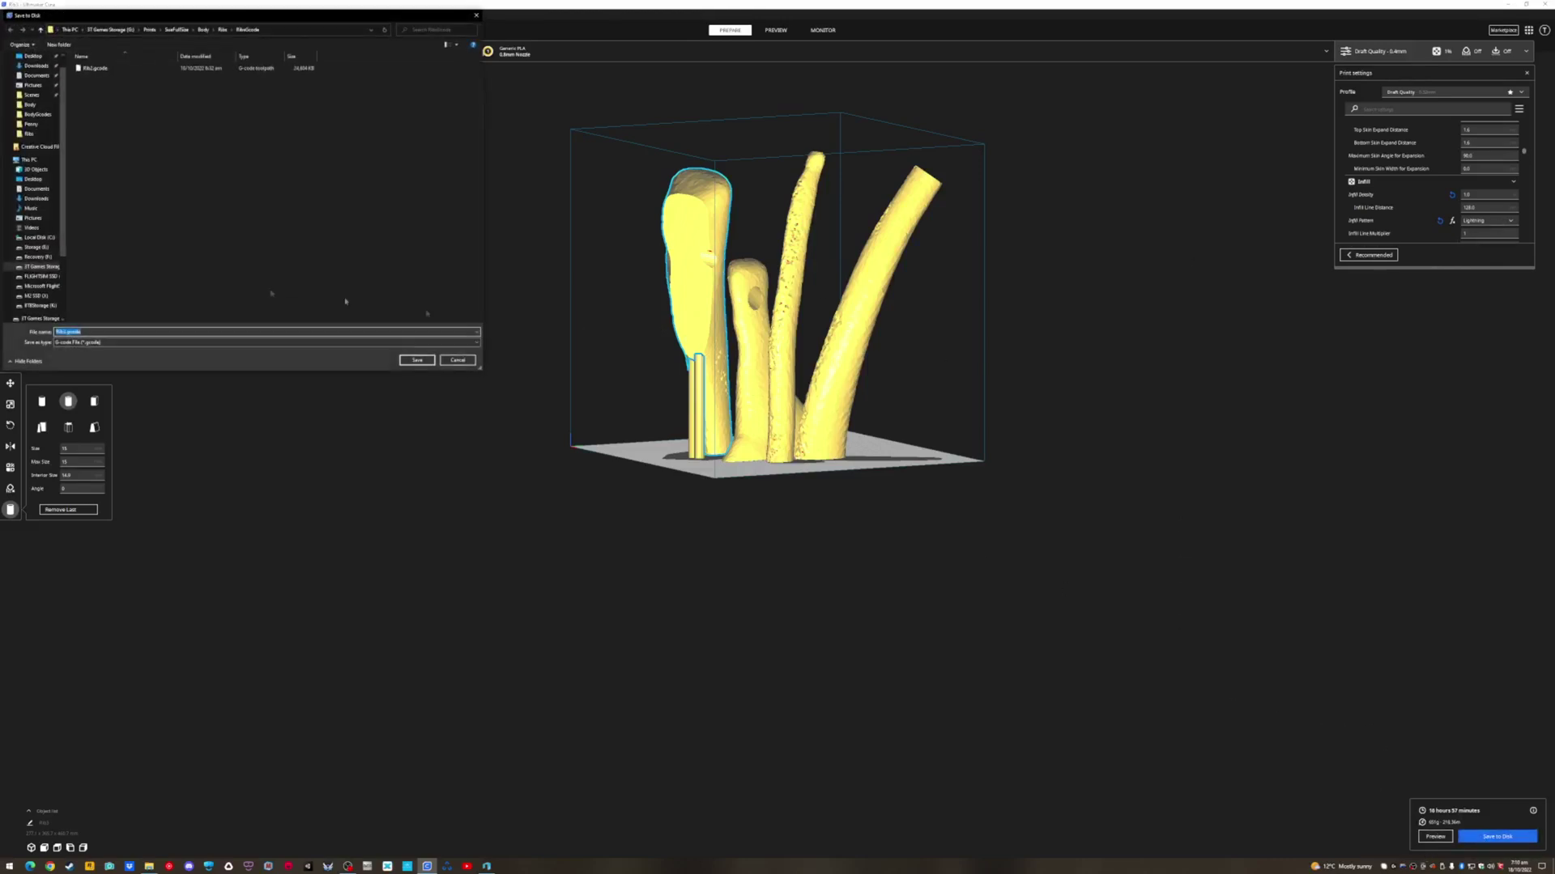
click(417, 361)
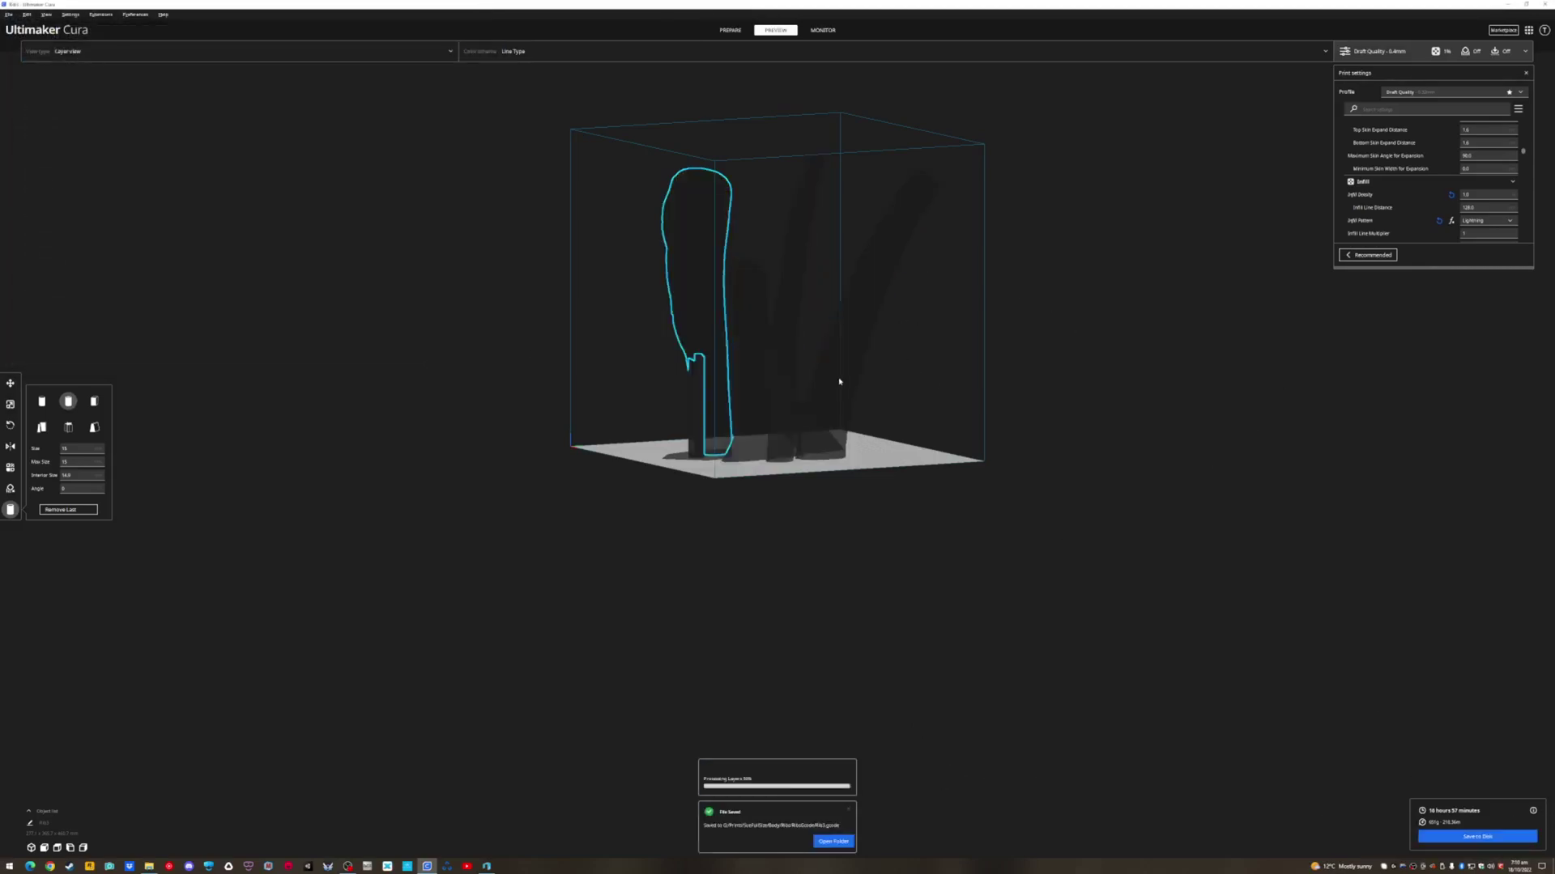
right_drag(840, 382, 1527, 301)
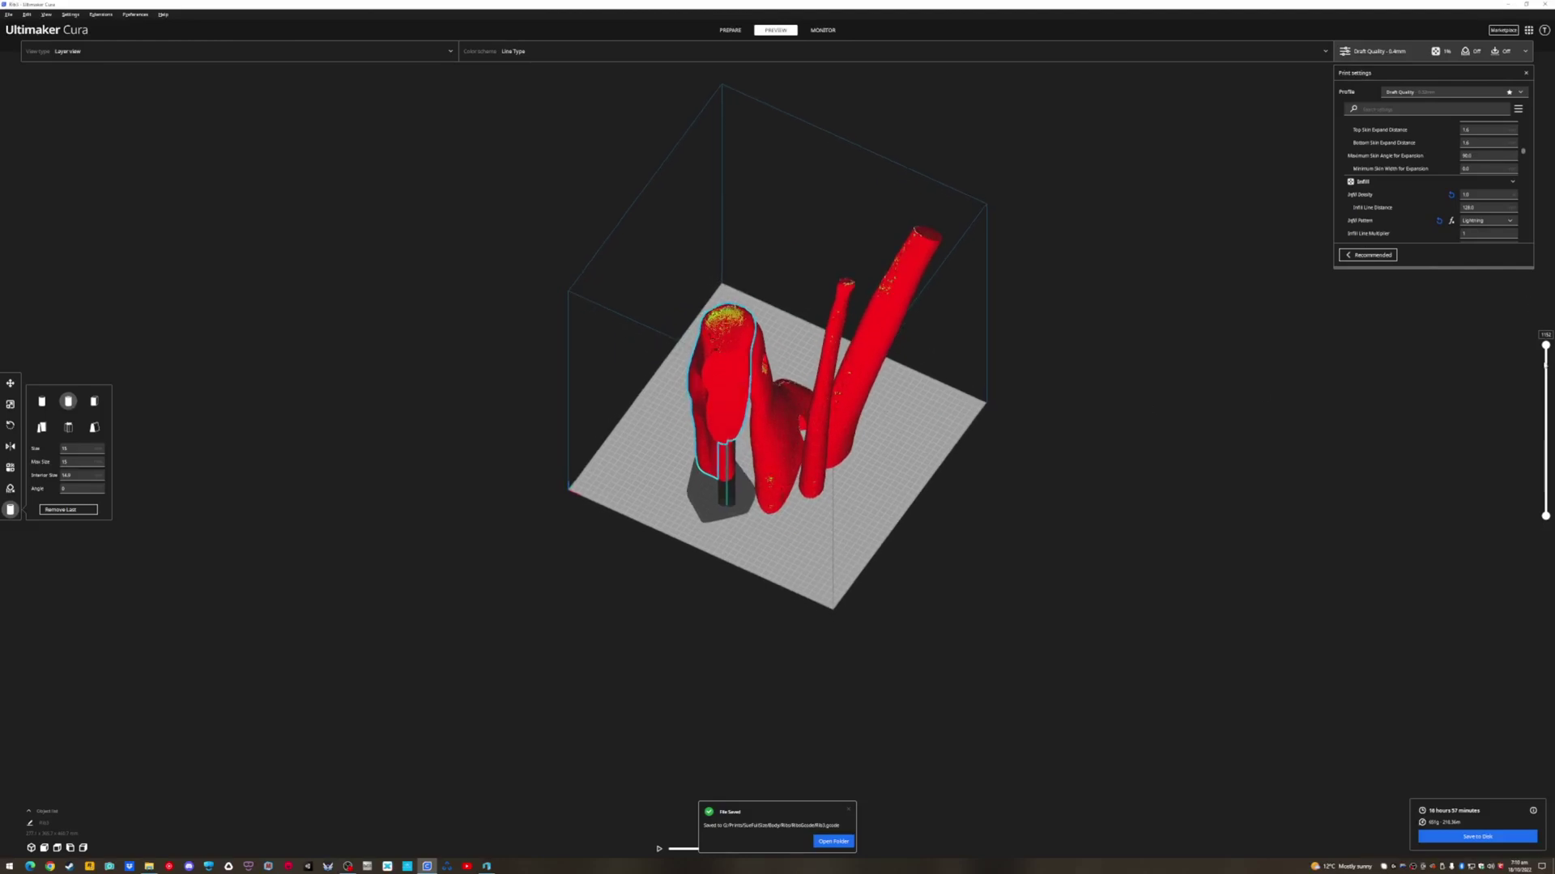
drag(1546, 351, 1497, 373)
scroll(617, 290, up, 2)
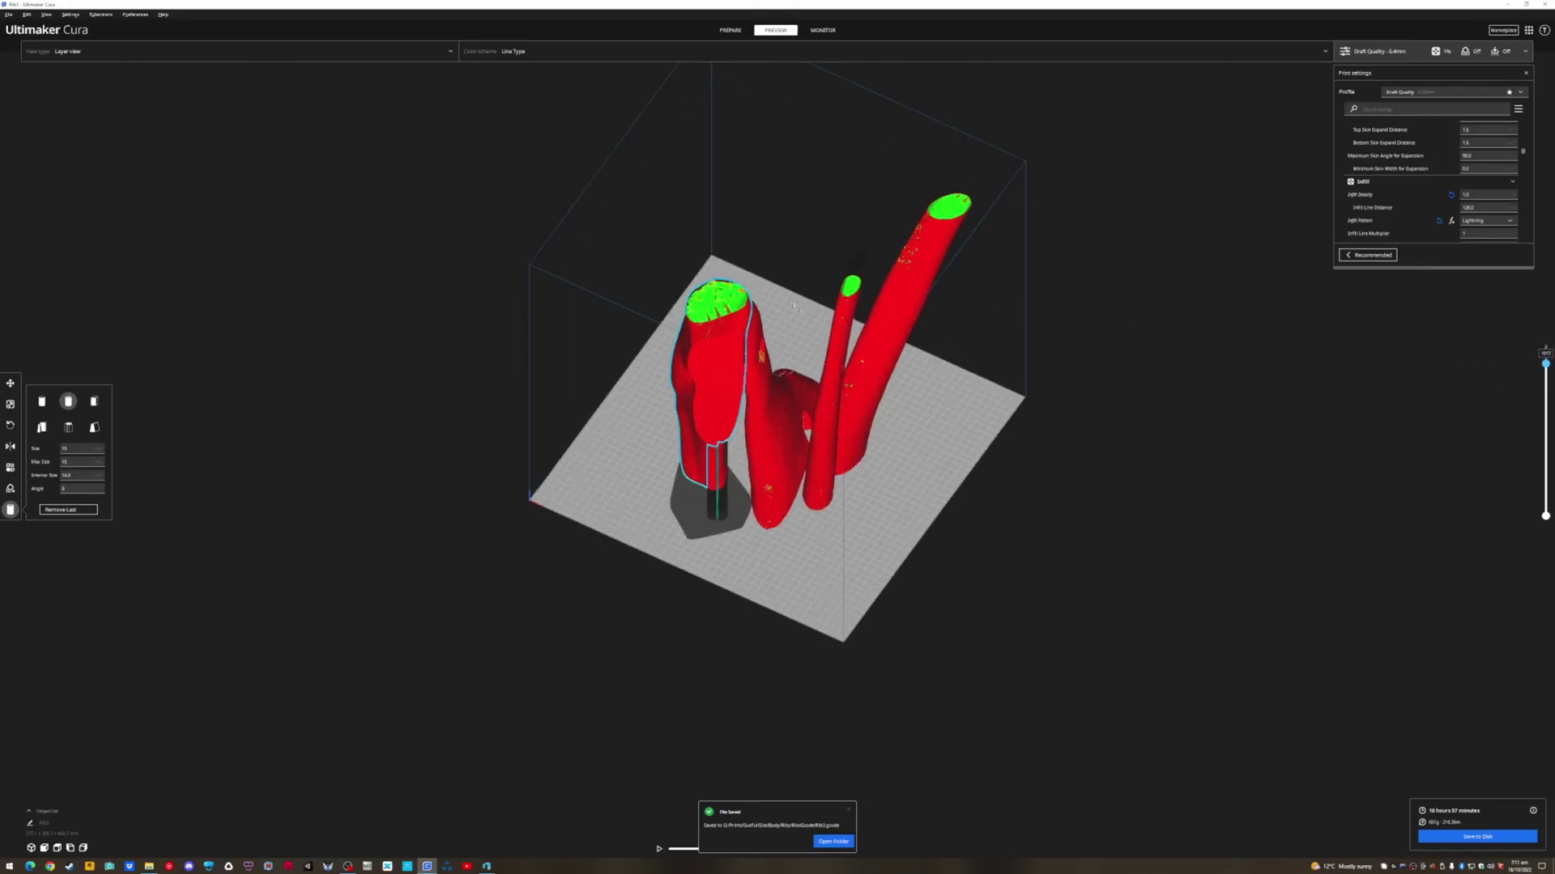
Deselect the pieces, zoom in, and raise the layer slider to show all layers
right_drag(617, 289, 729, 267)
click(632, 267)
scroll(631, 267, up, 5)
scroll(728, 267, up, 3)
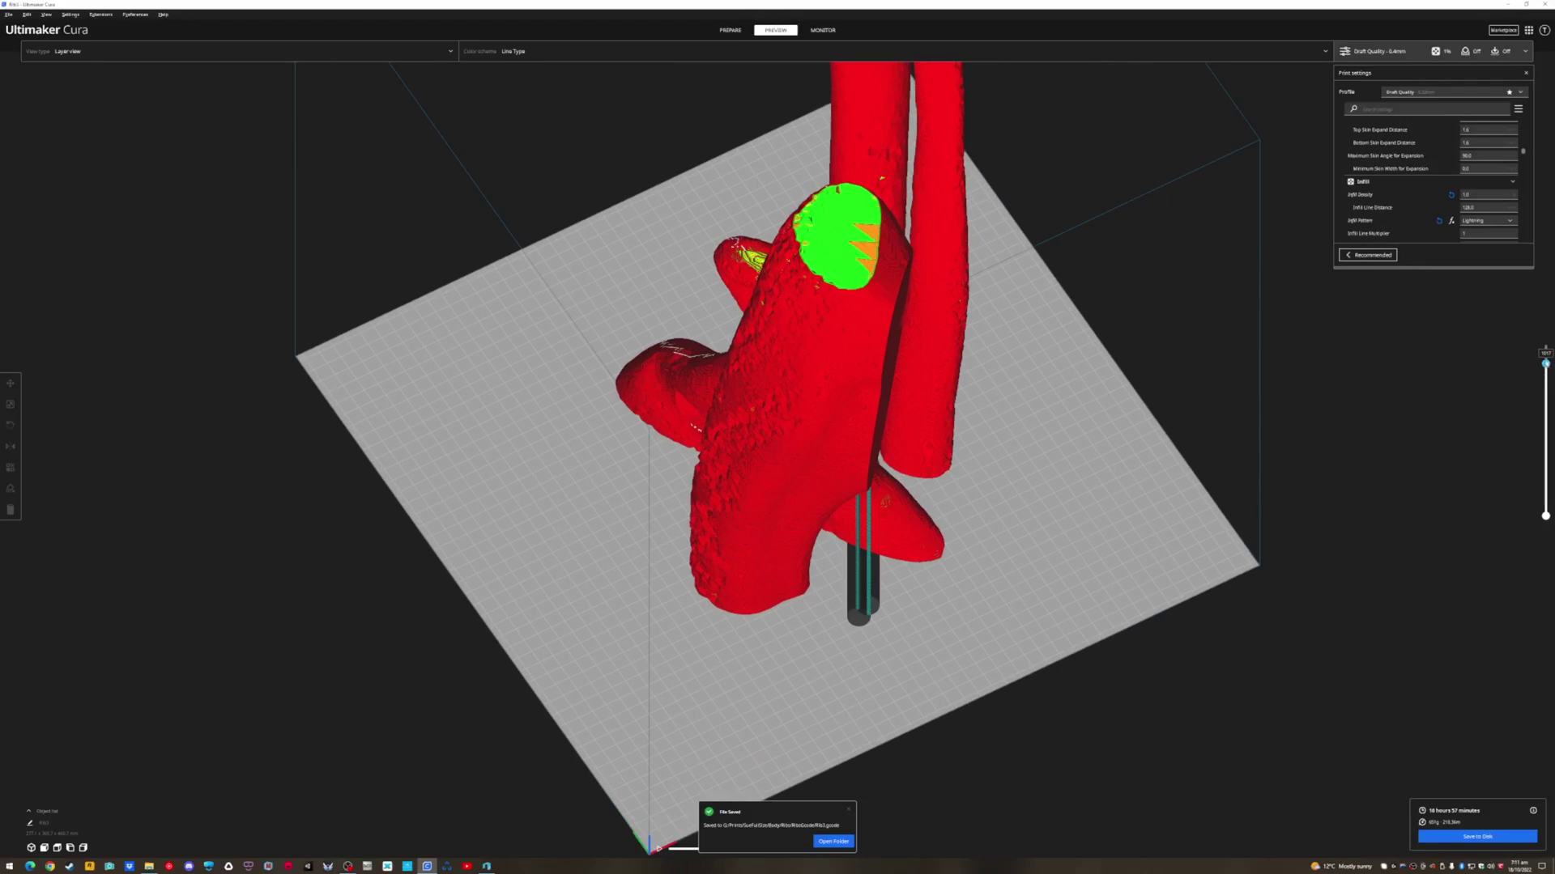
drag(1545, 363, 1474, 256)
Orbit the full-height preview to view the sliced ribs from front, behind and above
right_drag(1224, 330, 1010, 314)
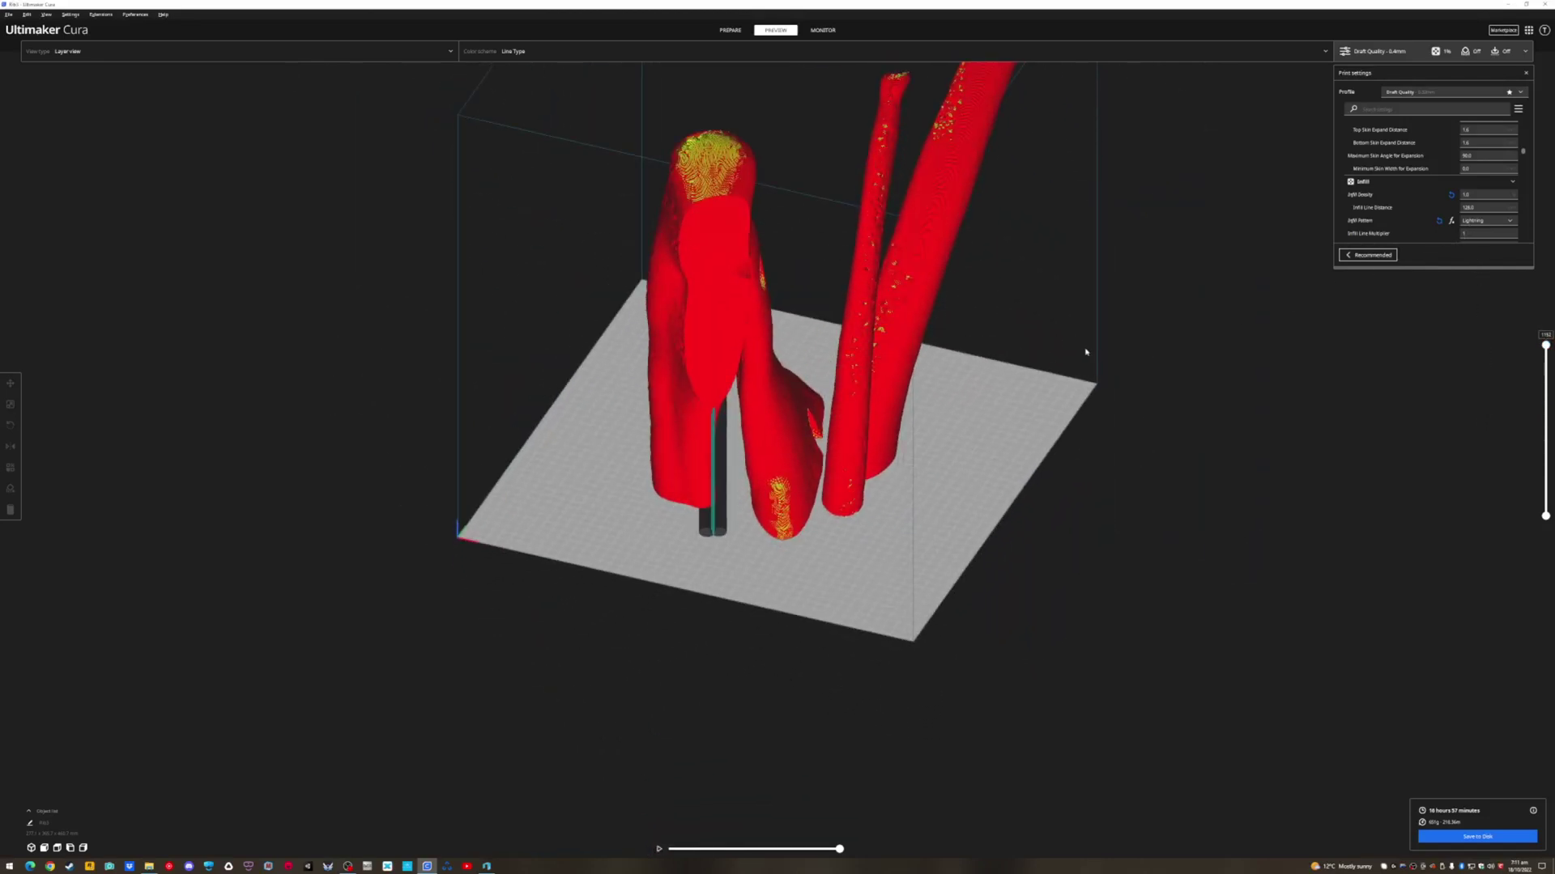
scroll(1085, 267, down, 5)
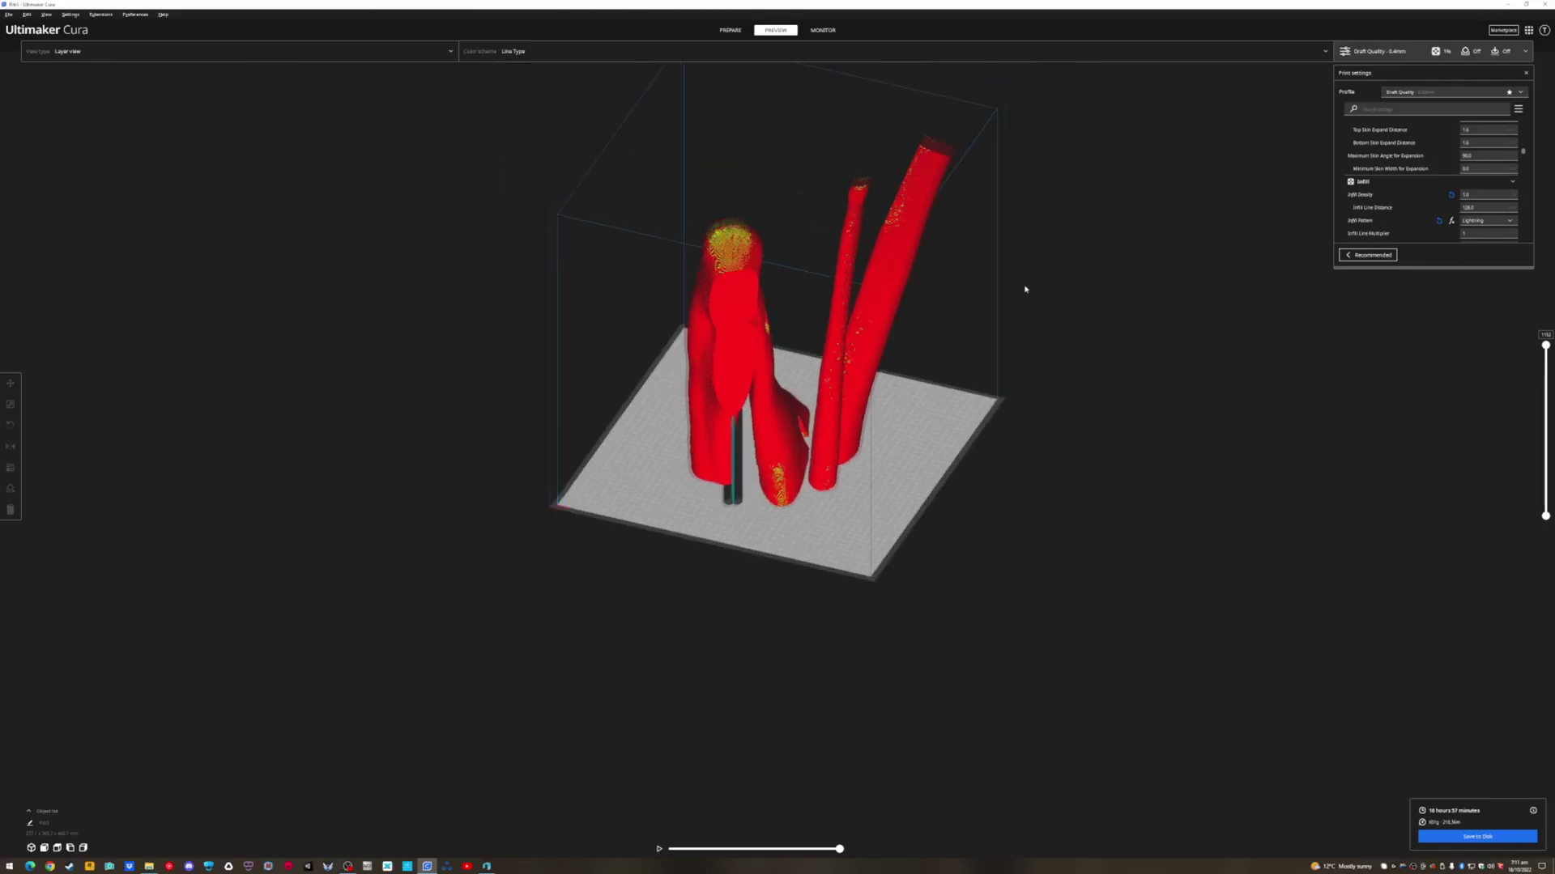
right_drag(208, 495, 620, 519)
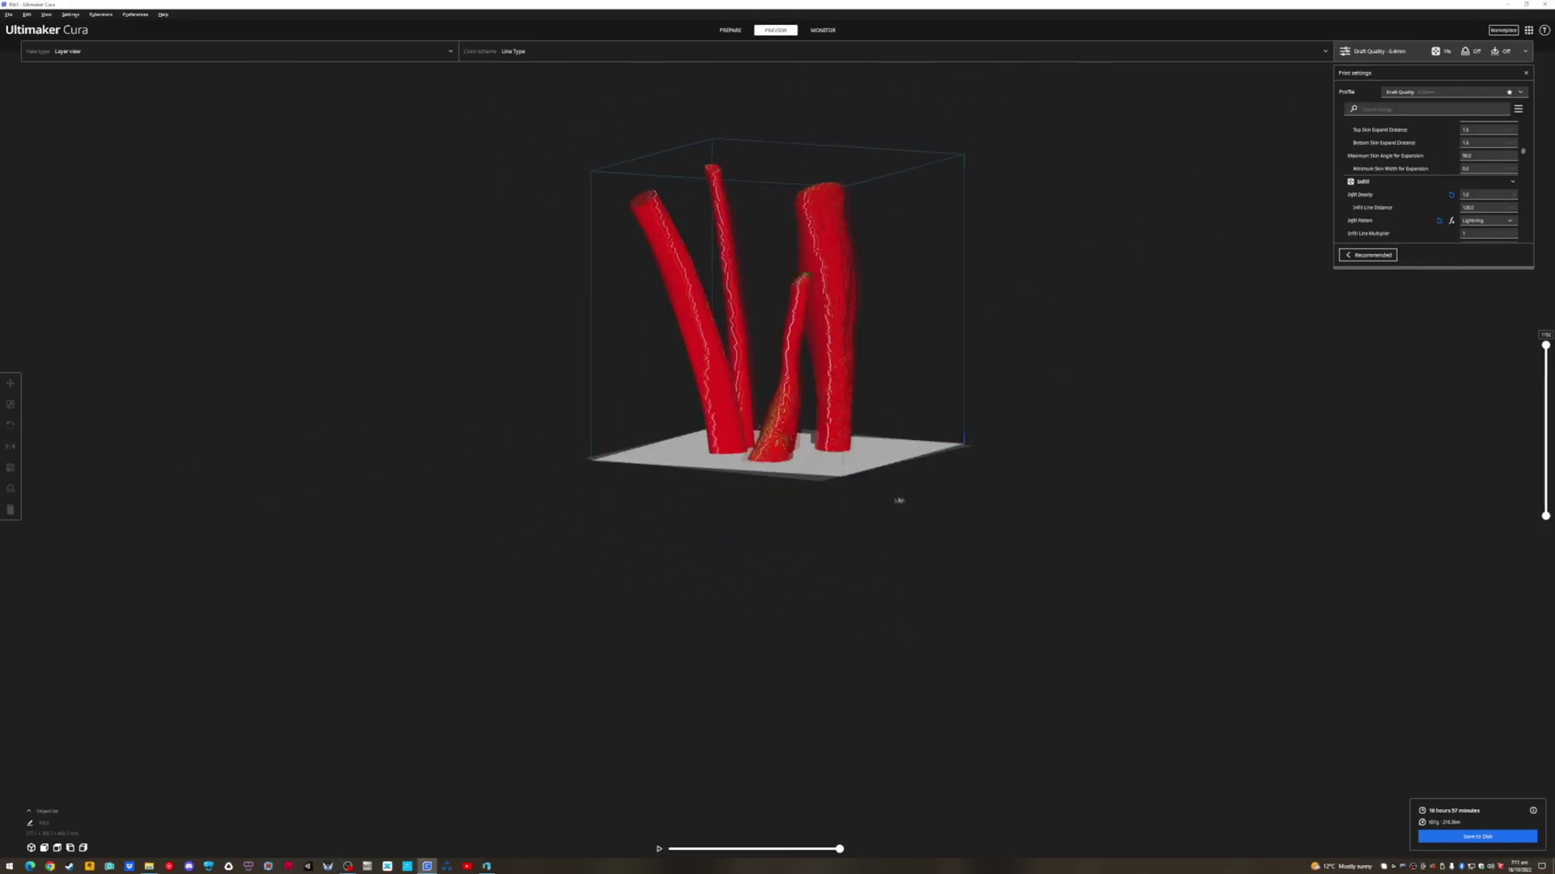
right_drag(907, 501, 818, 615)
right_drag(795, 400, 800, 308)
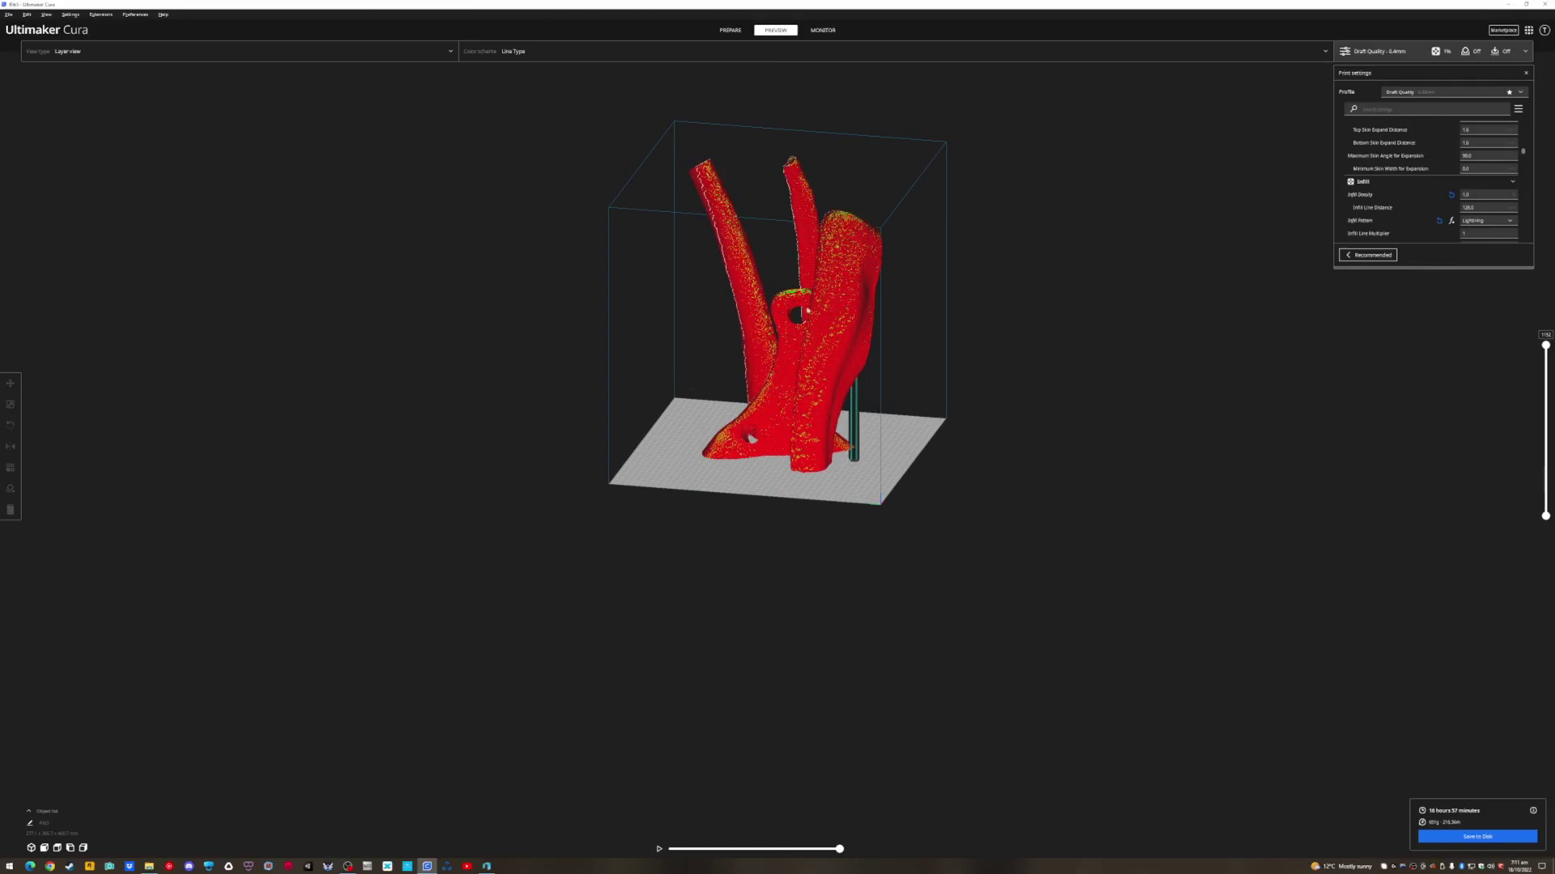
right_drag(805, 309, 670, 444)
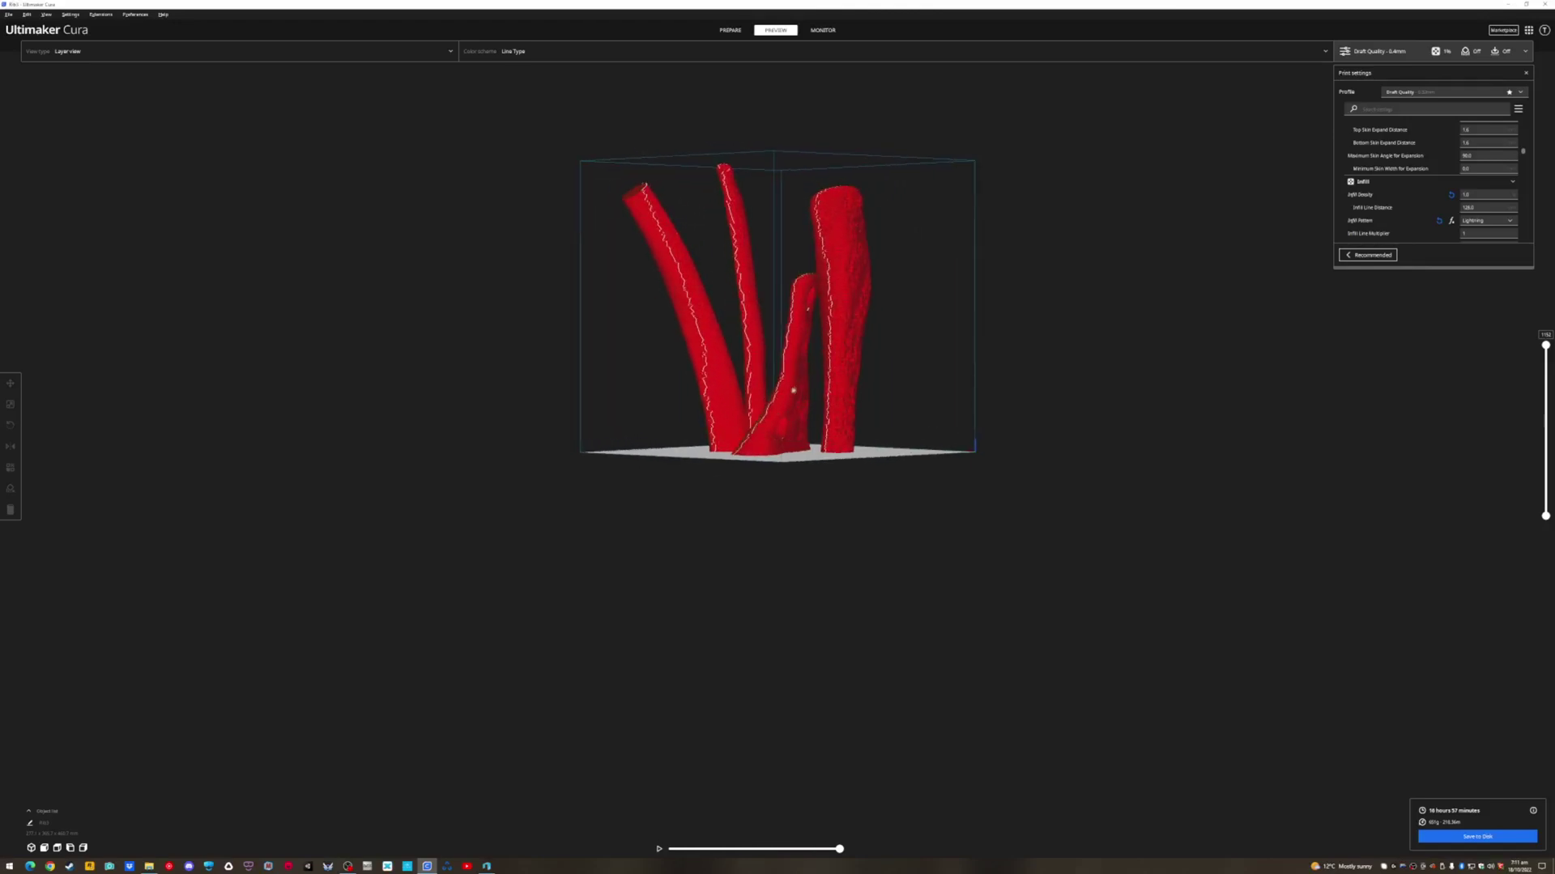
right_drag(795, 387, 1048, 413)
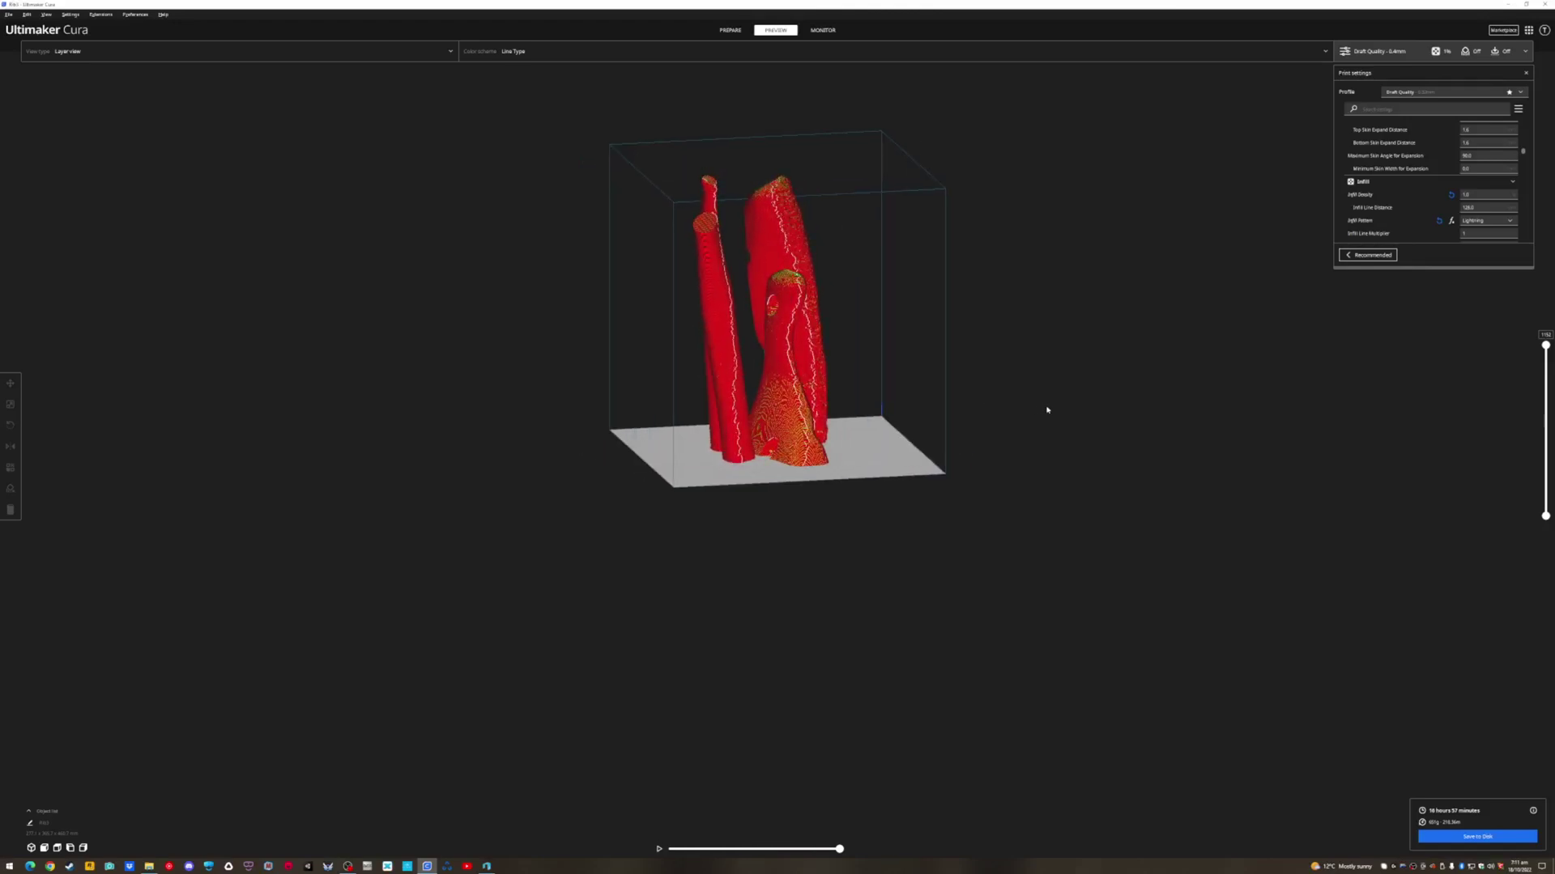
right_drag(874, 375, 763, 382)
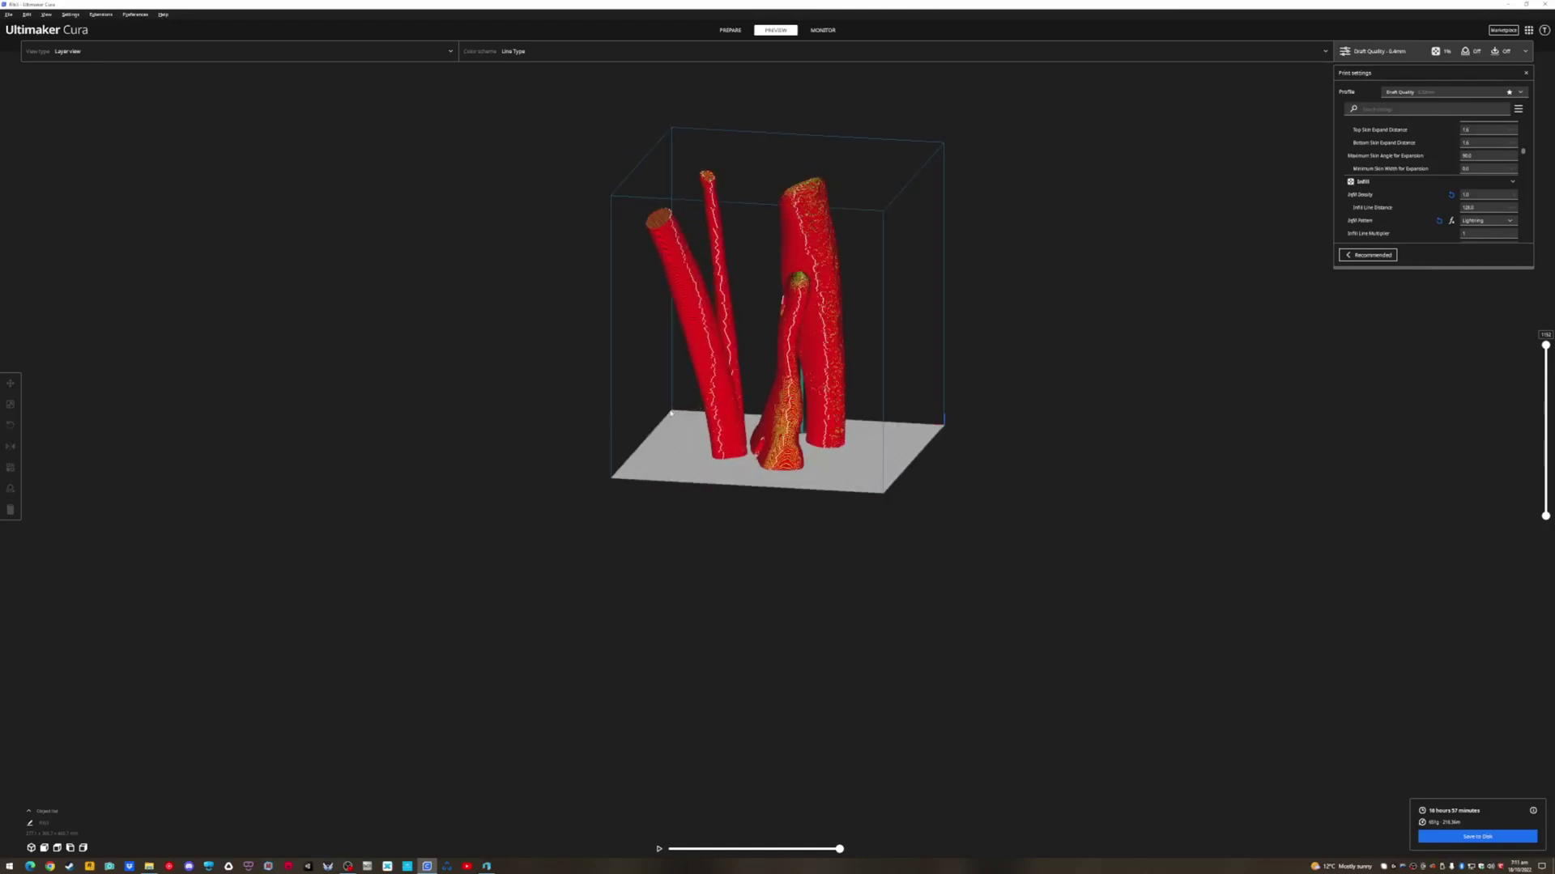